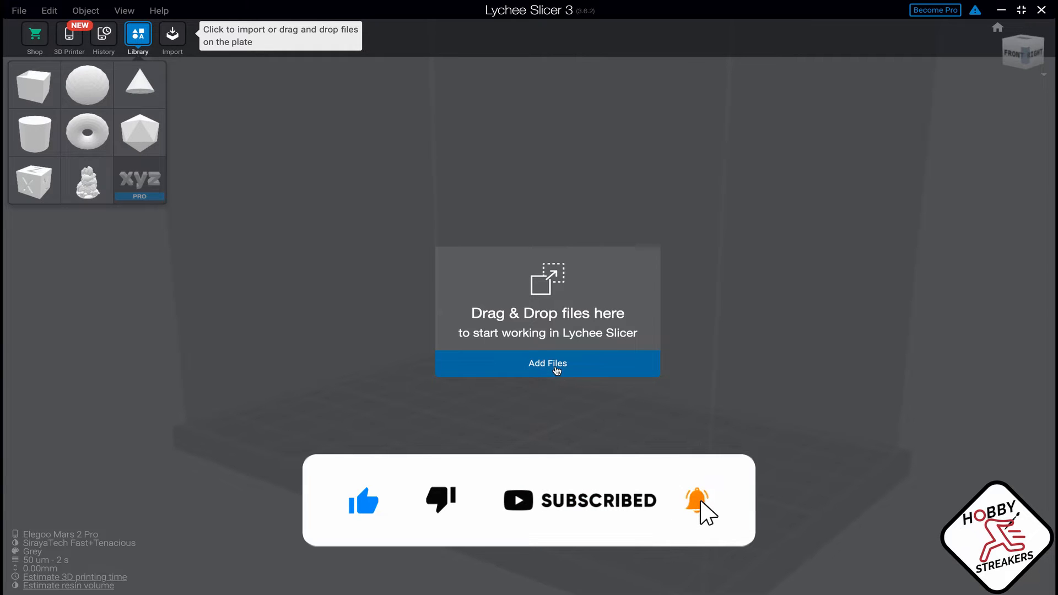
Import 25mm-rough-ground-base-1-greg-s-flat-printing-style.stl from the Bases folder inside Clue Markers.
click(557, 371)
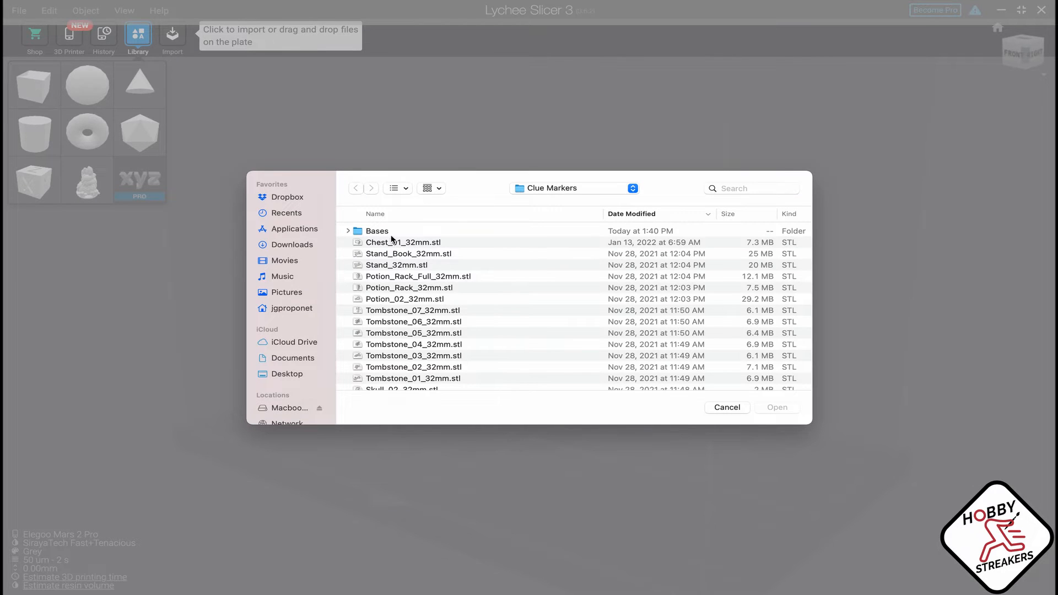
click(348, 231)
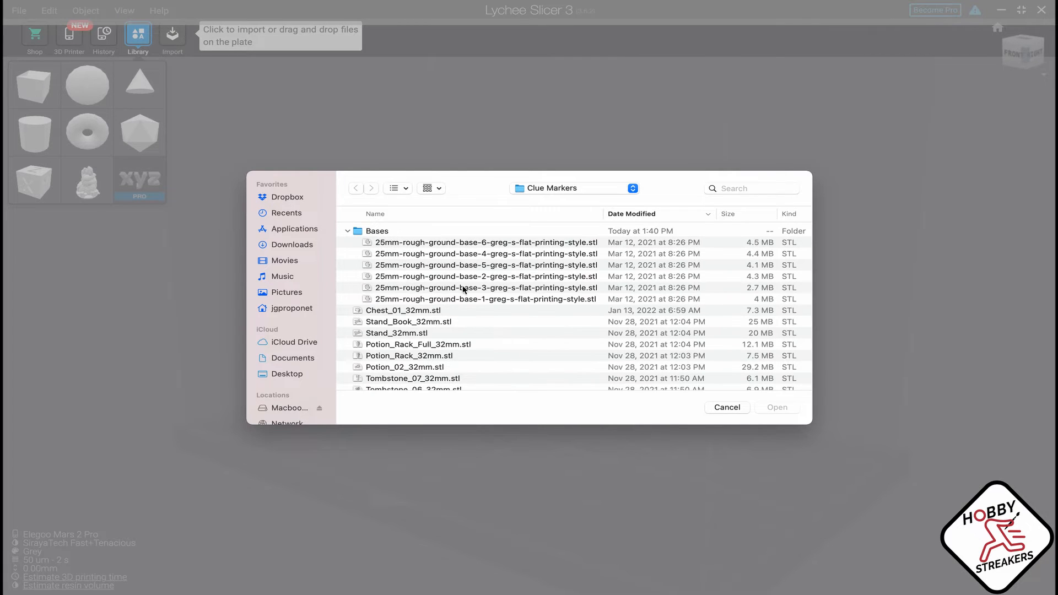
click(471, 301)
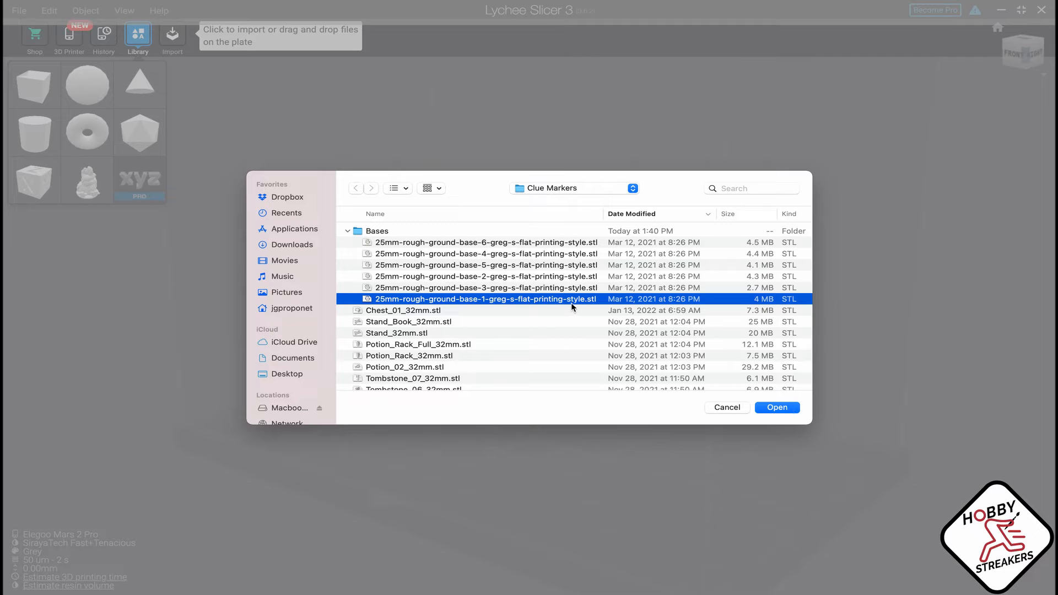
click(780, 409)
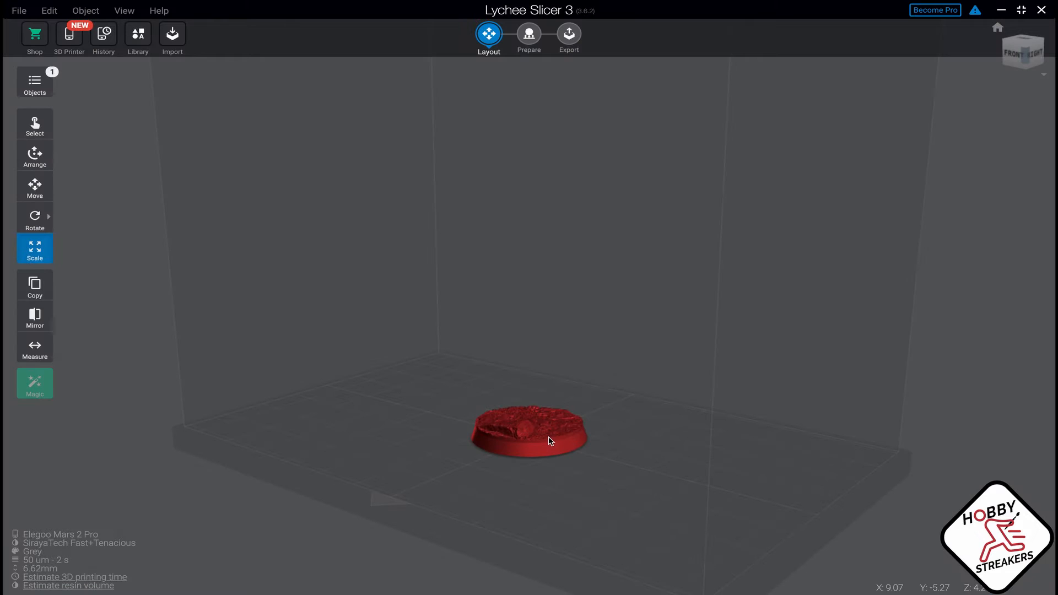
Select the imported round base and repair its structural issues.
click(552, 441)
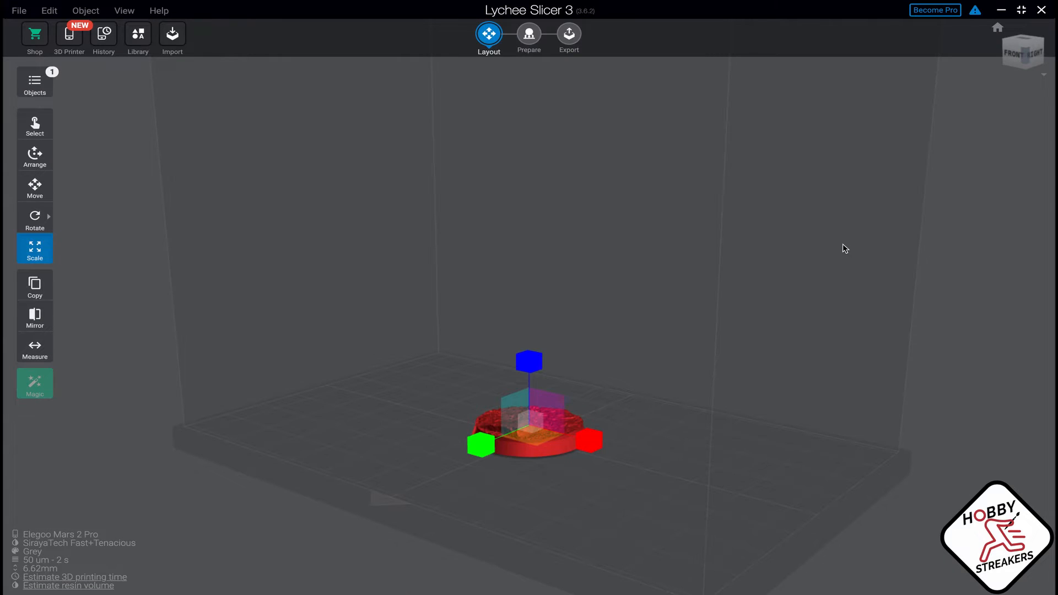
click(962, 194)
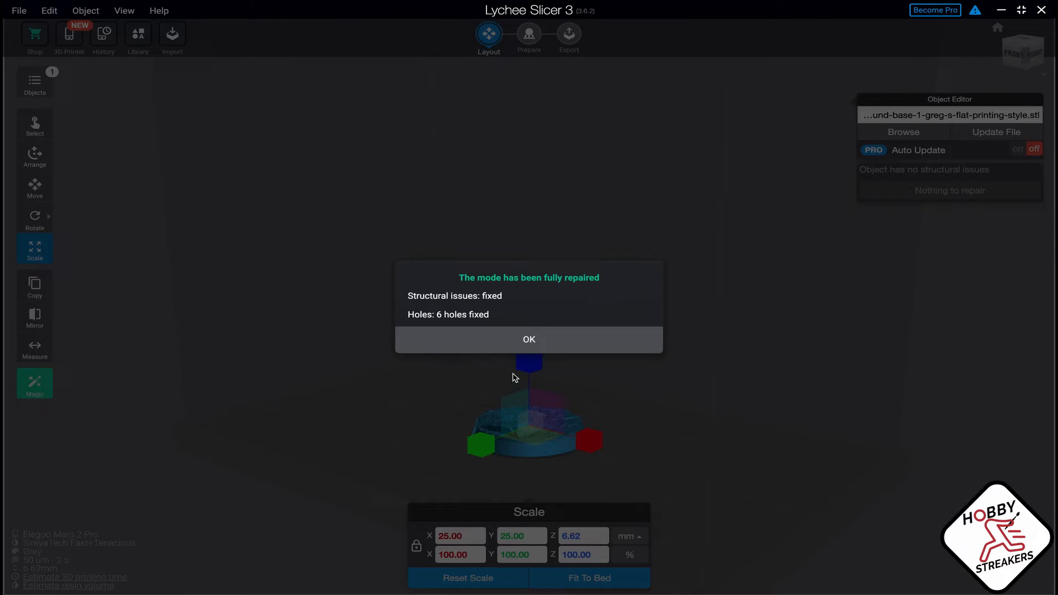
click(513, 351)
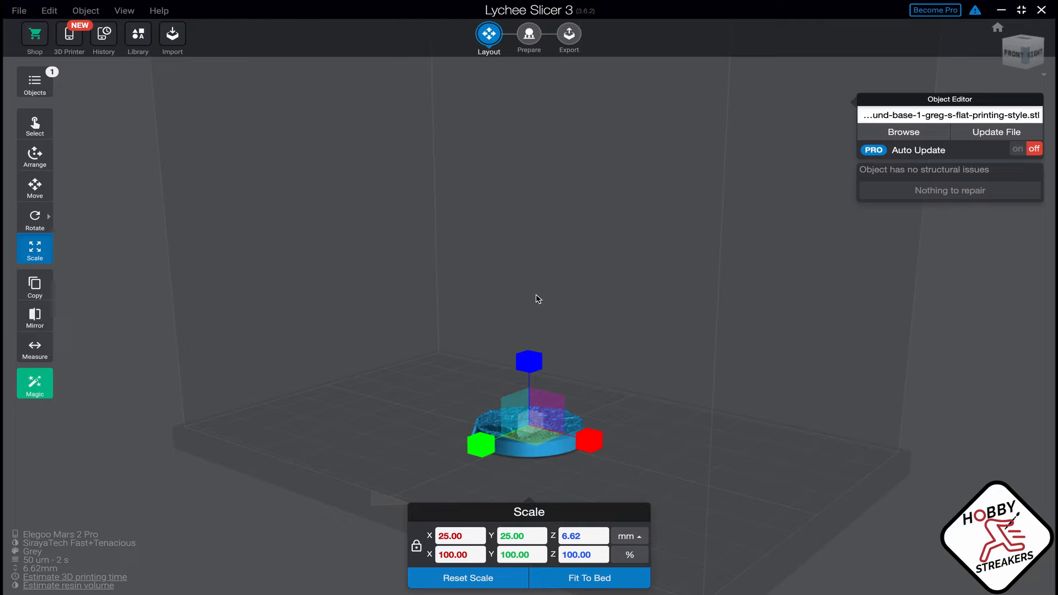
right_drag(425, 373, 485, 377)
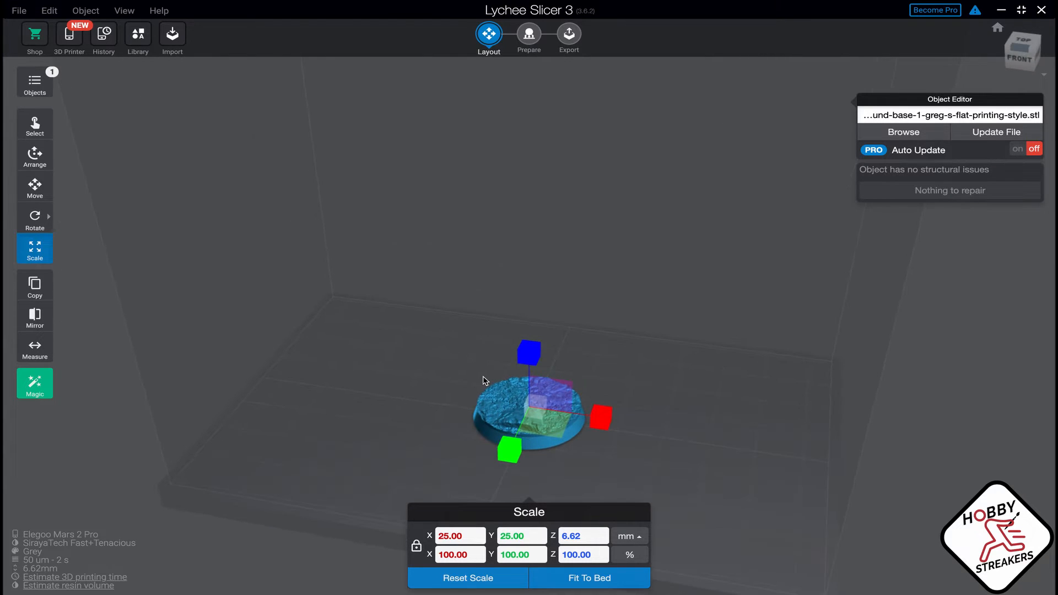
shift+scroll(568, 394, down, 6)
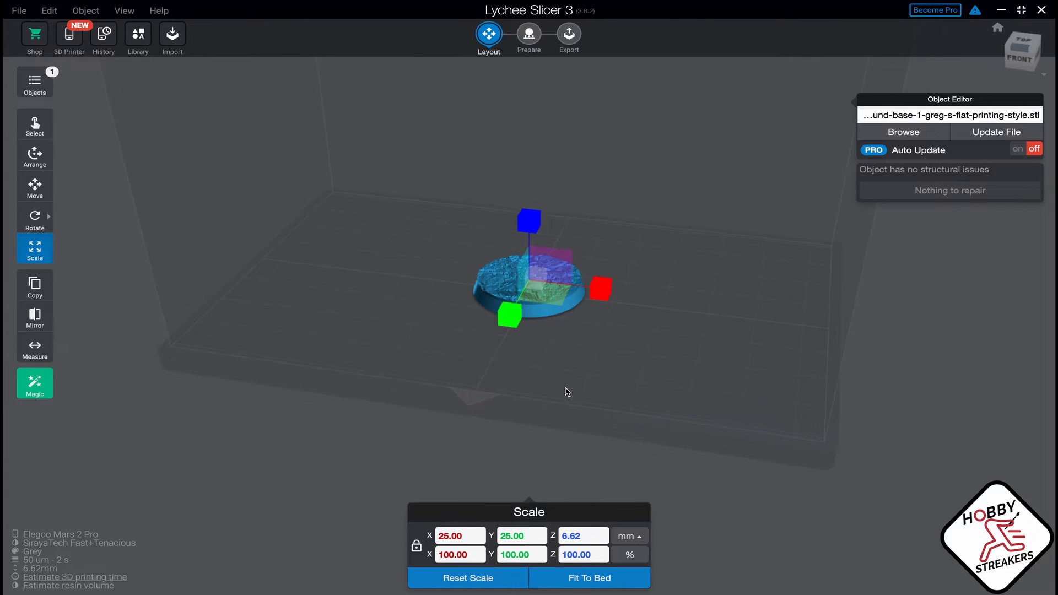
shift+scroll(567, 392, up, 3)
shift+scroll(567, 392, down, 1)
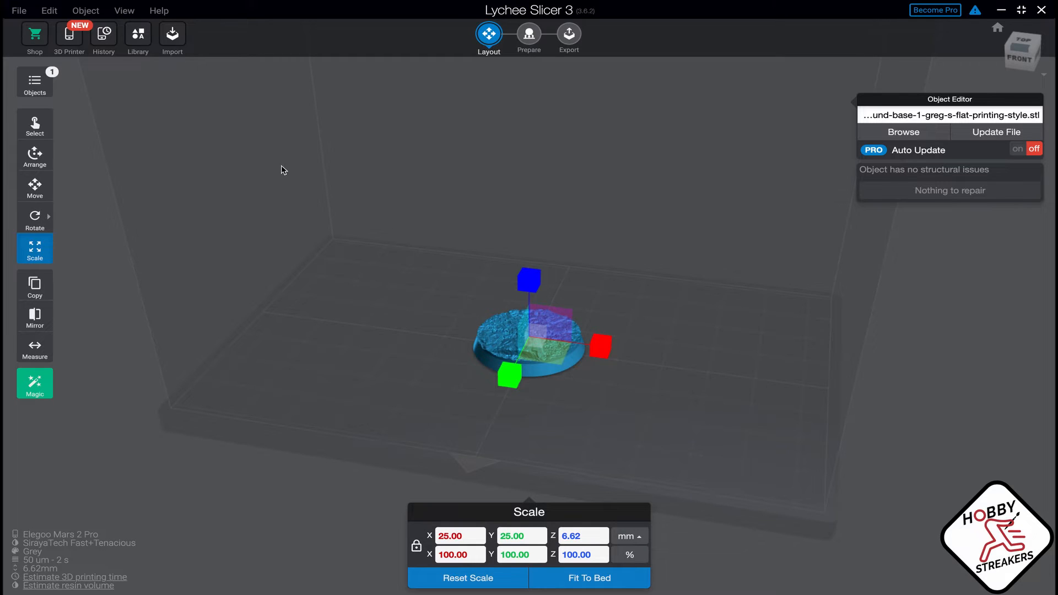
Start importing another 3D file and preview Chest_01_32mm.stl and Potion_Rack_Full_32mm.stl from the Clue Markers folder.
click(36, 15)
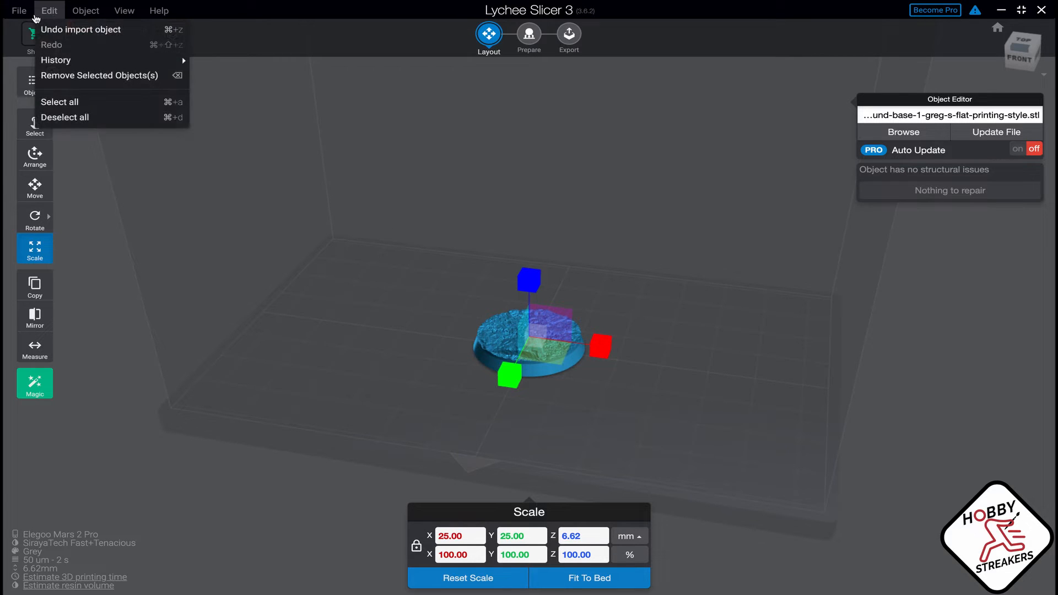
click(37, 61)
click(19, 11)
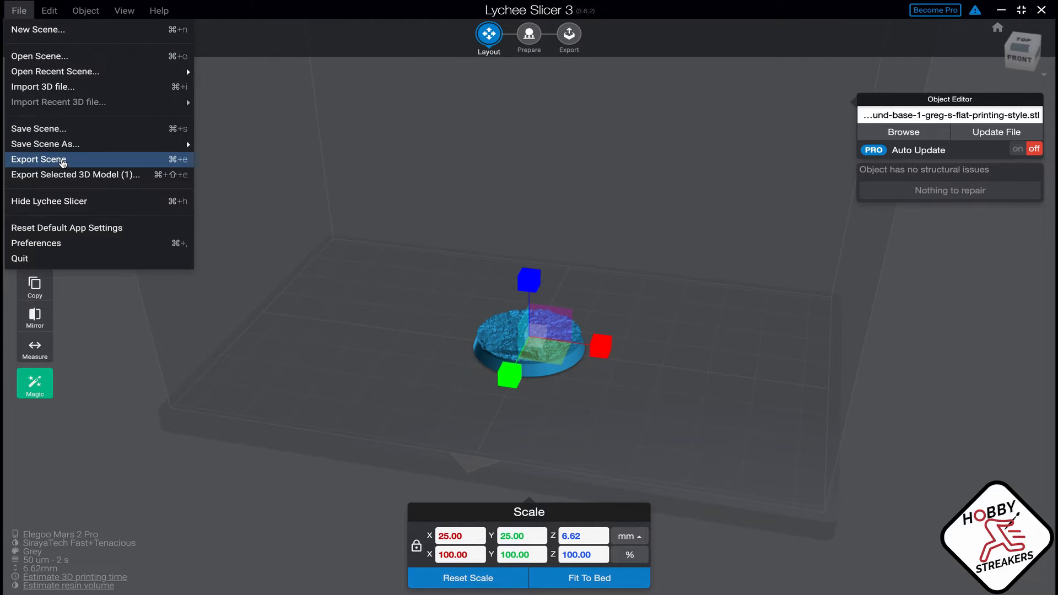
click(75, 91)
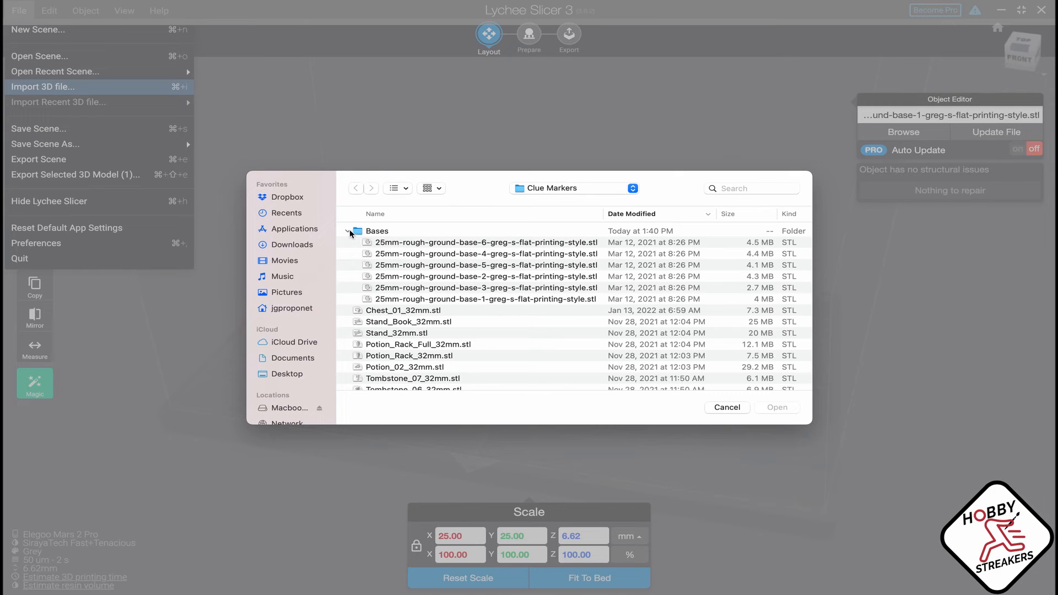
click(349, 232)
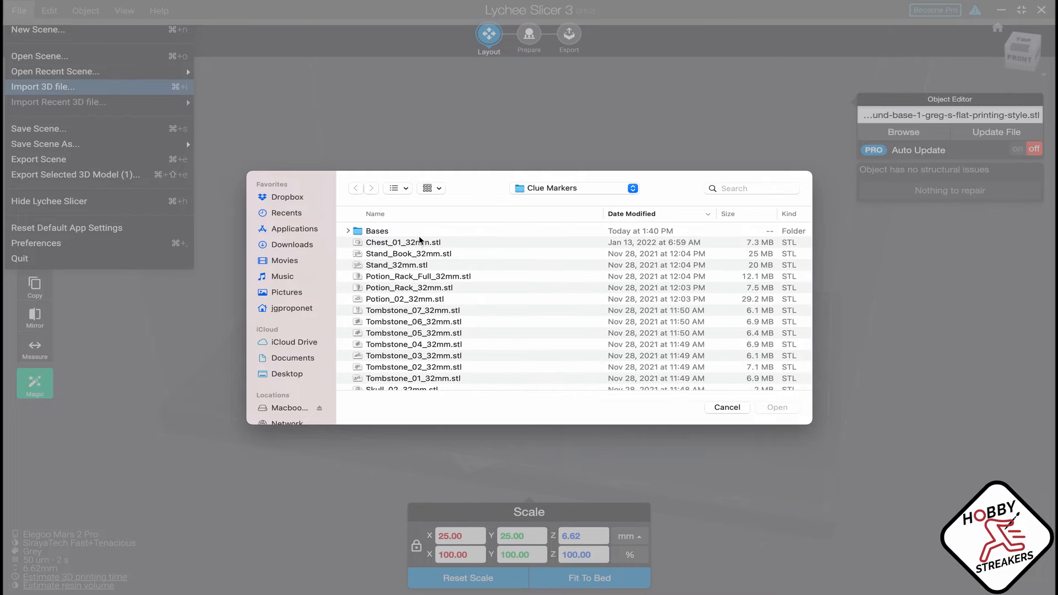
click(419, 242)
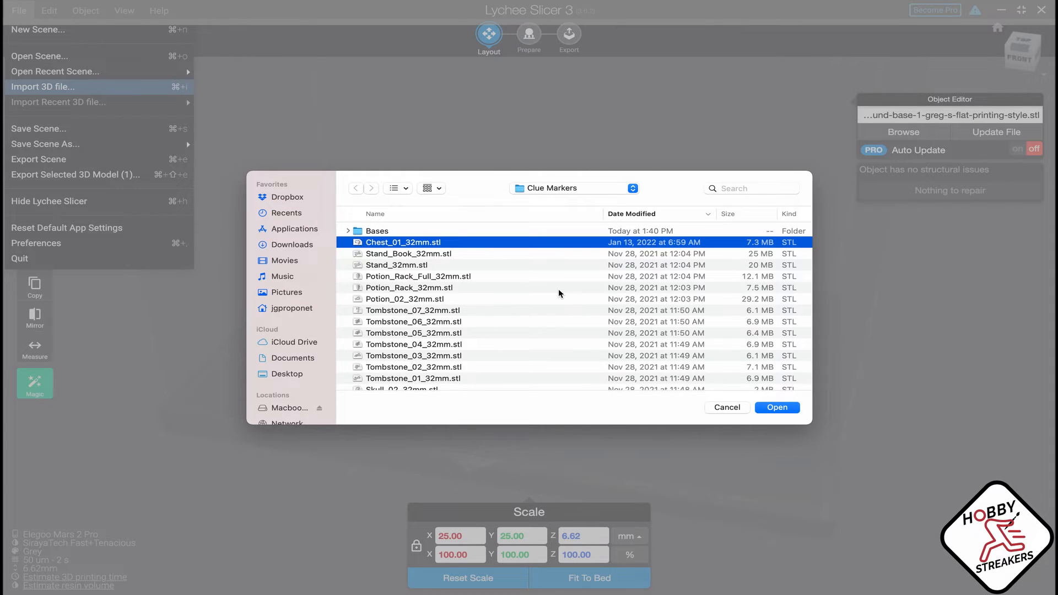
key(space)
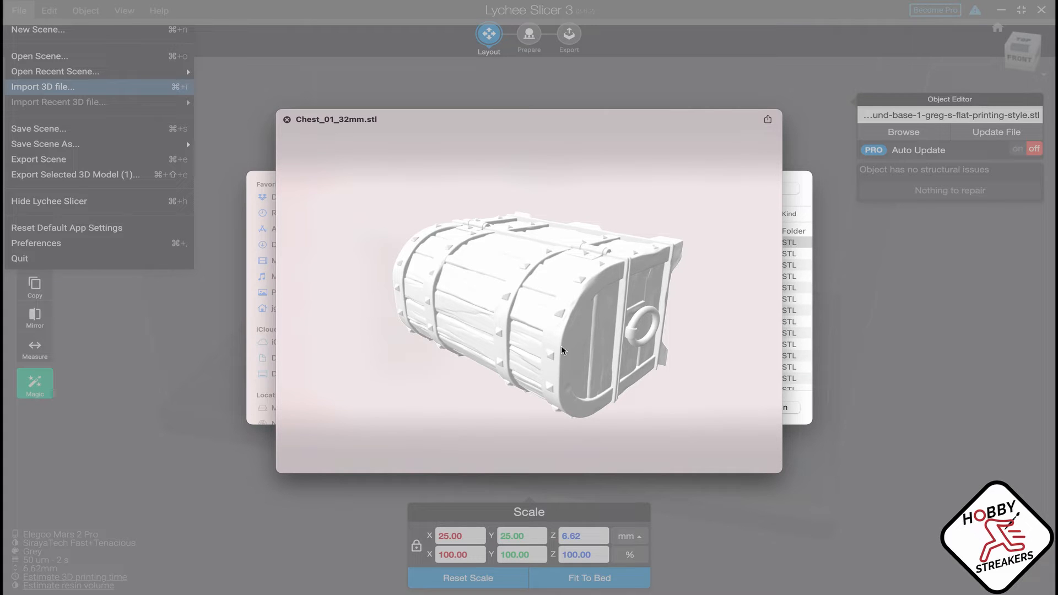
key(space)
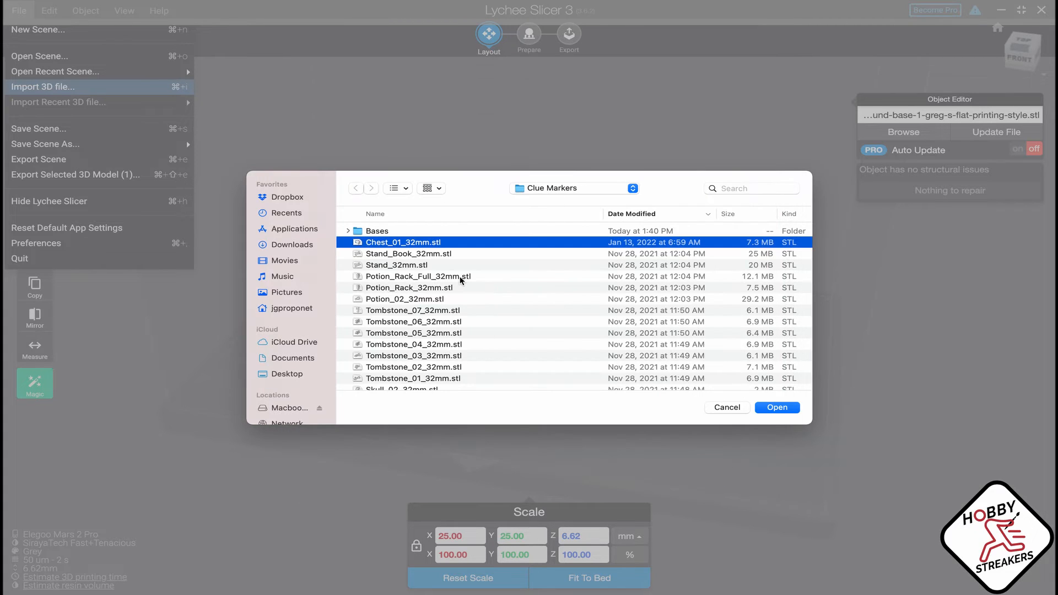
click(459, 277)
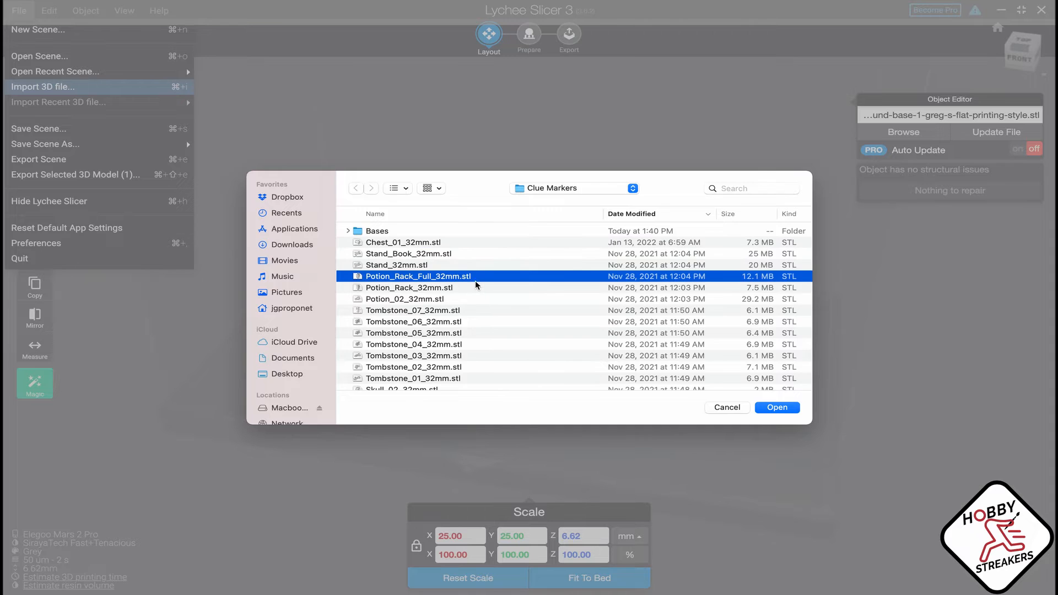
key(space)
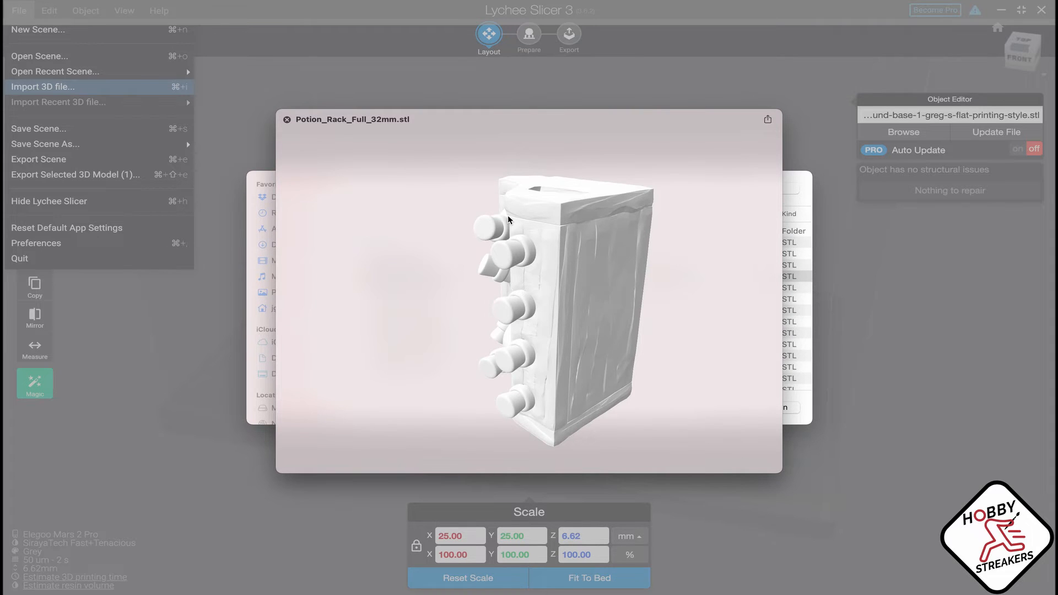
key(space)
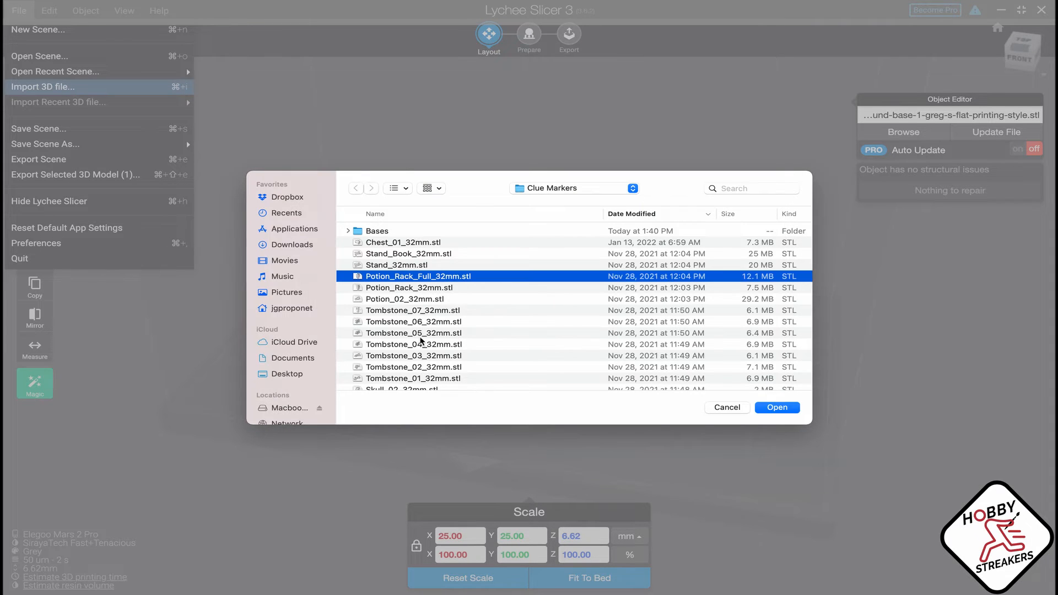
Preview Book_Stack_01_32mm.stl in the Clue Markers folder and import it onto the plate.
scroll(421, 347, down, 3)
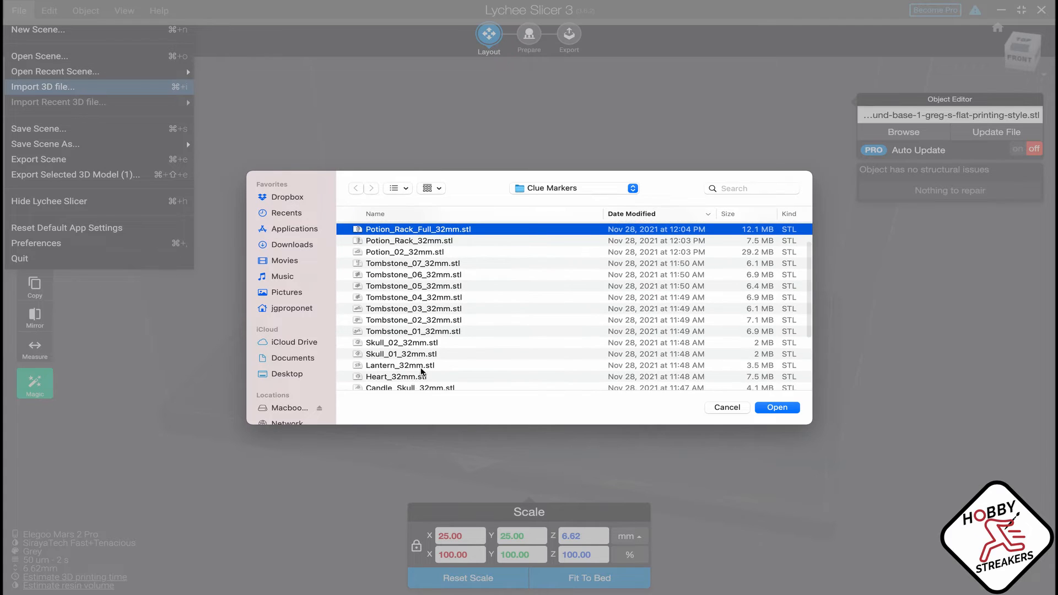
scroll(424, 366, down, 3)
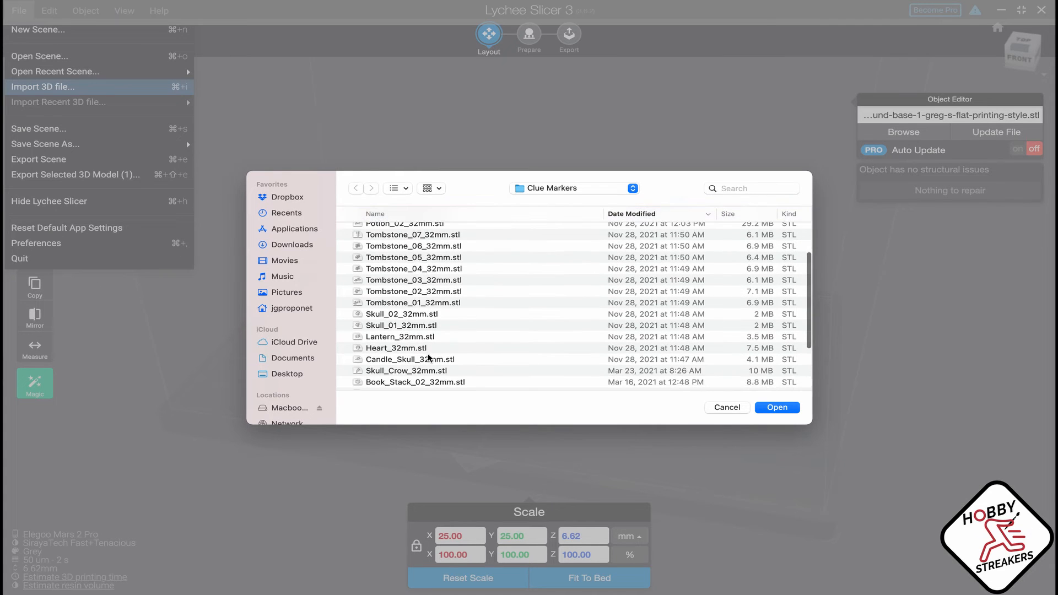
scroll(429, 357, down, 2)
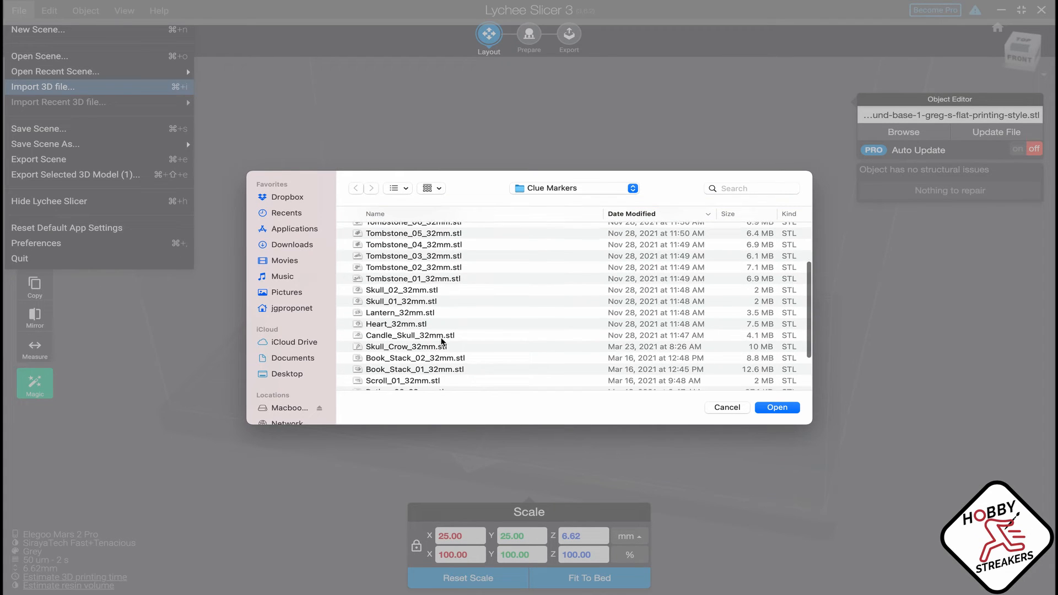
scroll(442, 342, down, 1)
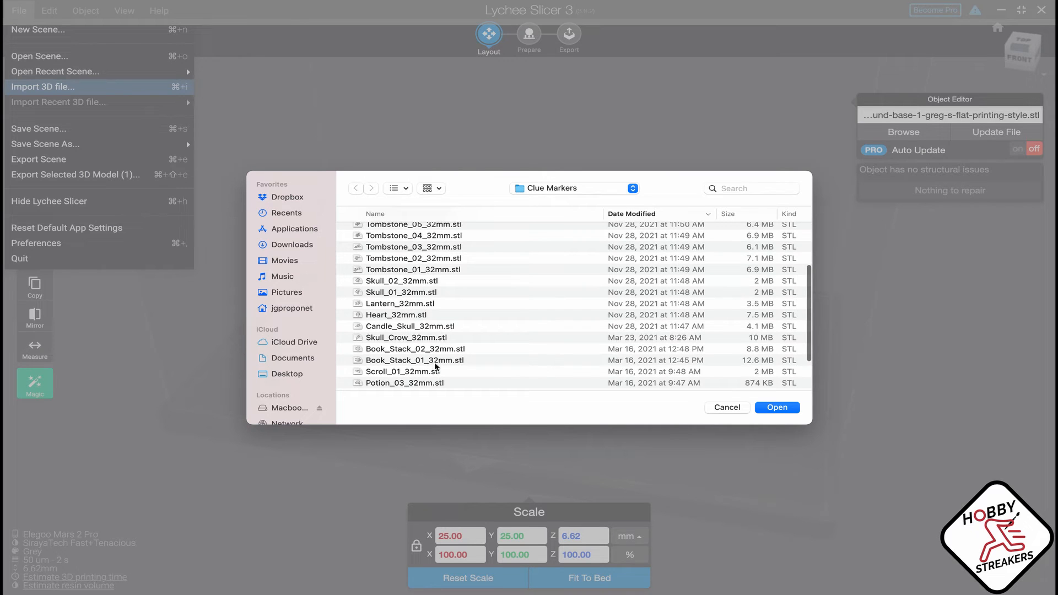
click(435, 362)
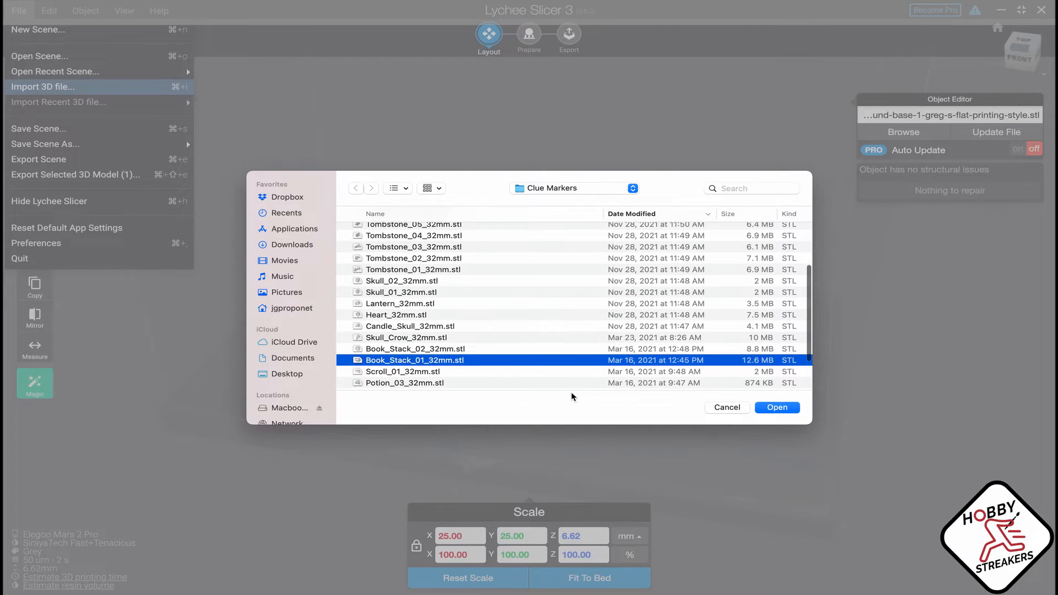
key(space)
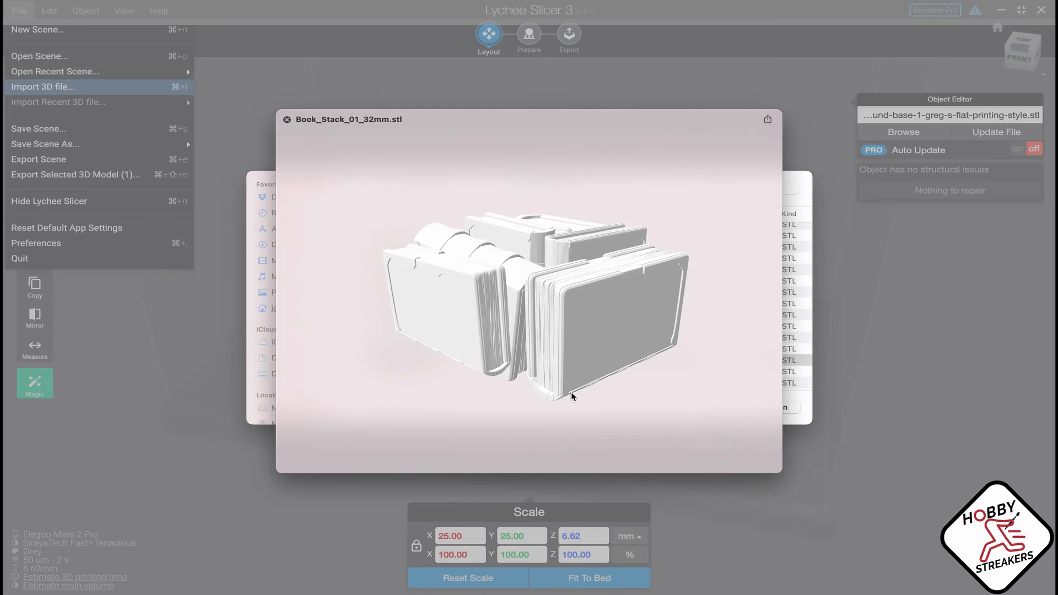
key(space)
click(772, 408)
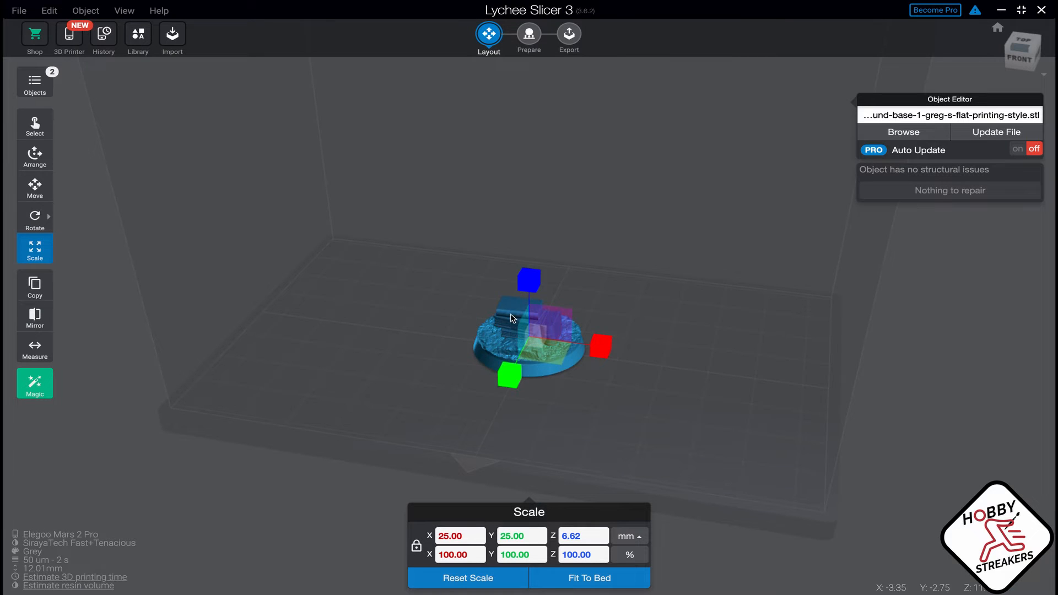
Select the book stack and move it up along Z to about 3.82 mm, onto the base's surface.
click(512, 321)
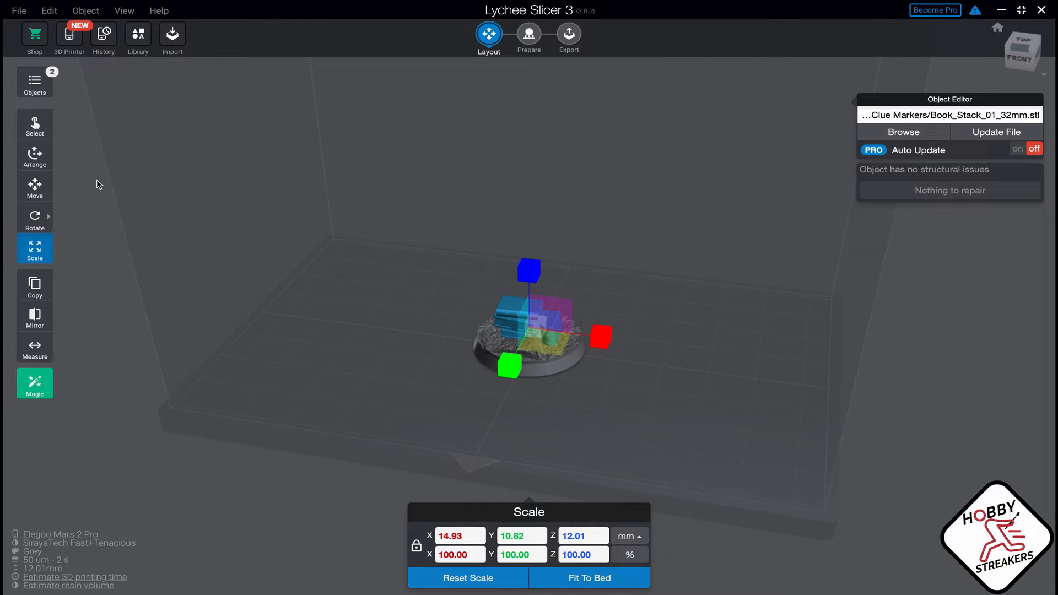
click(36, 192)
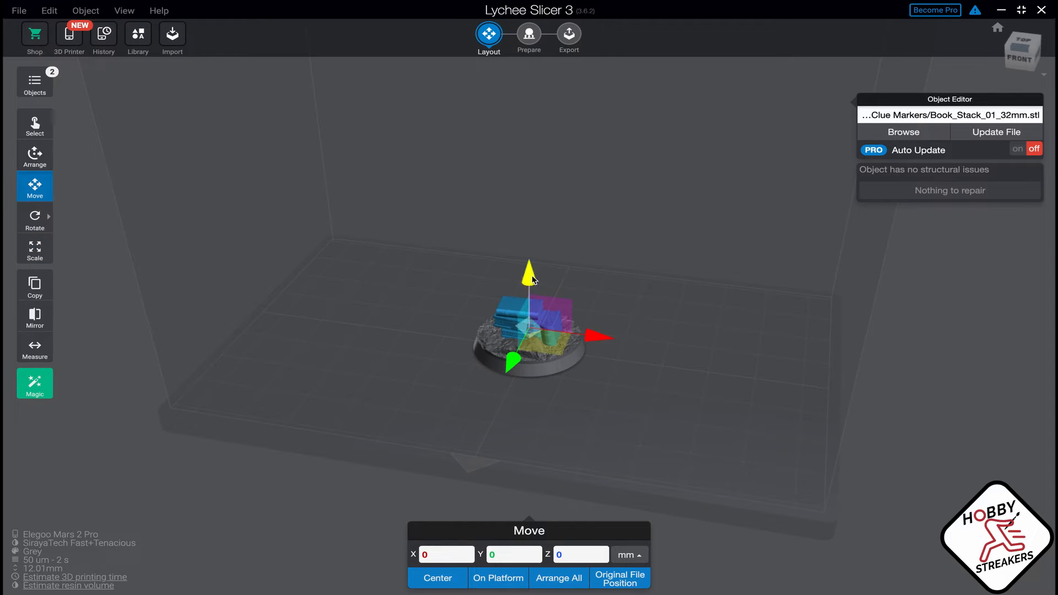
drag(663, 336, 553, 348)
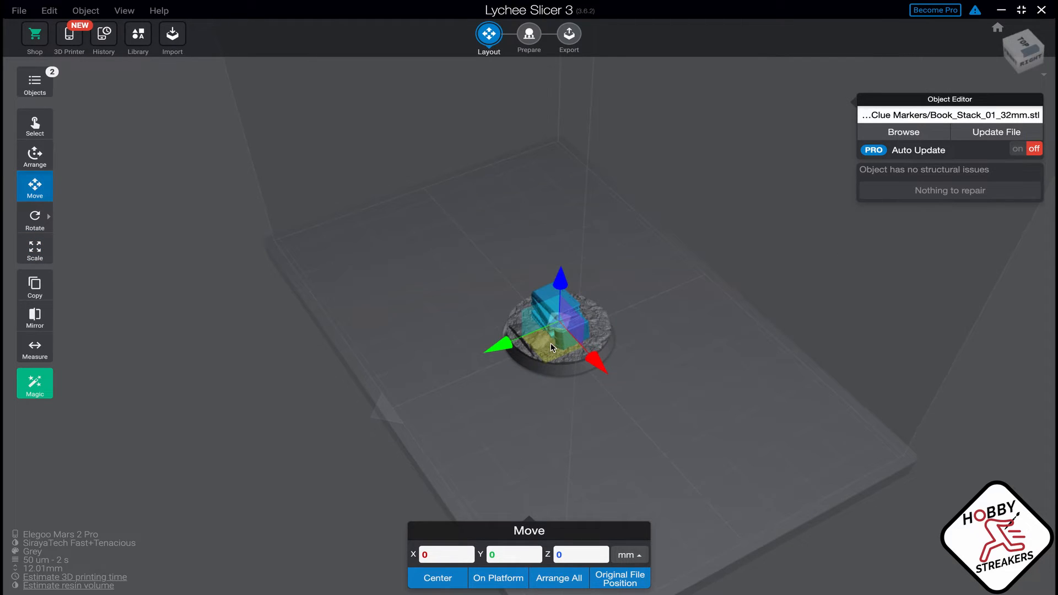
shift+scroll(580, 316, down, 10)
shift+scroll(580, 316, up, 5)
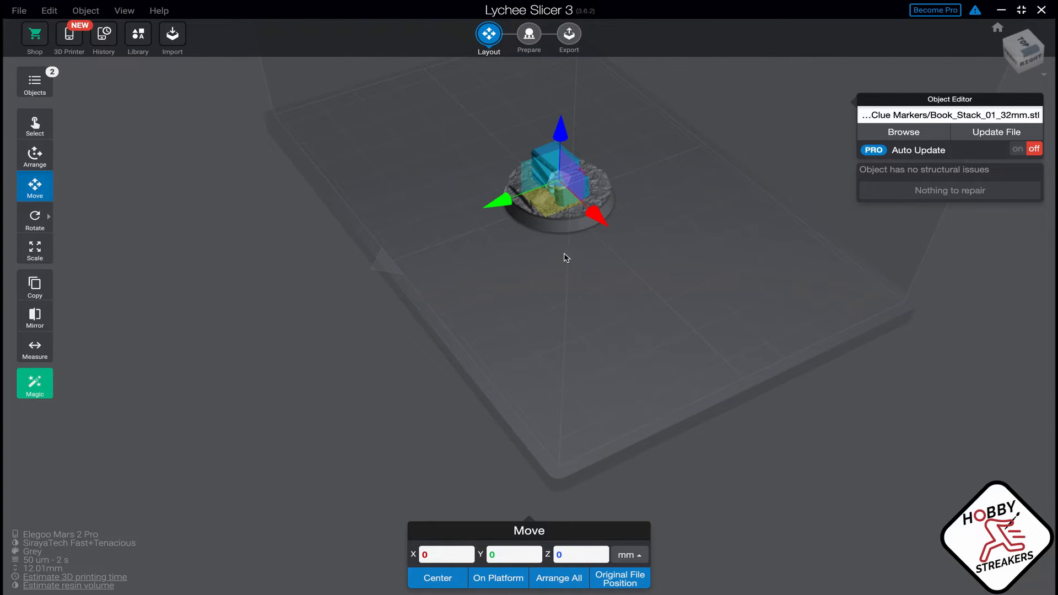
scroll(564, 183, up, 5)
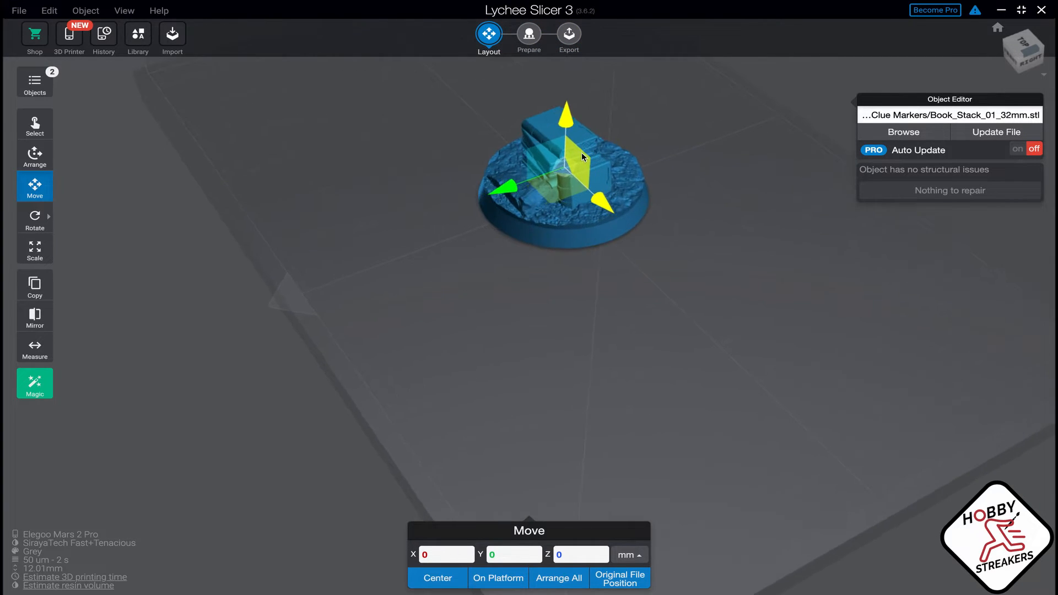
scroll(581, 152, up, 5)
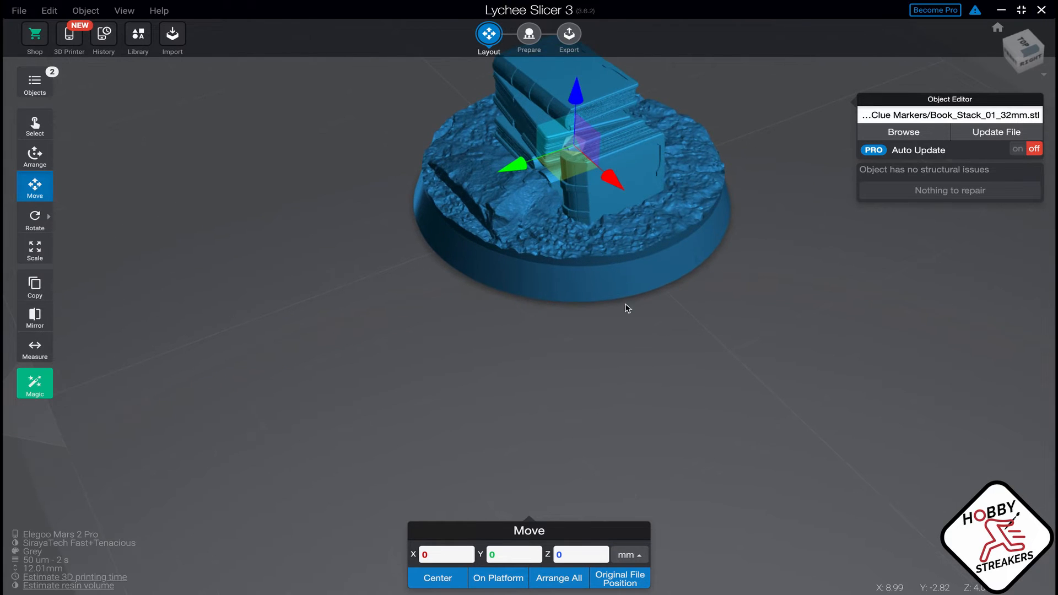
scroll(626, 308, up, 4)
scroll(626, 306, down, 5)
scroll(619, 230, up, 1)
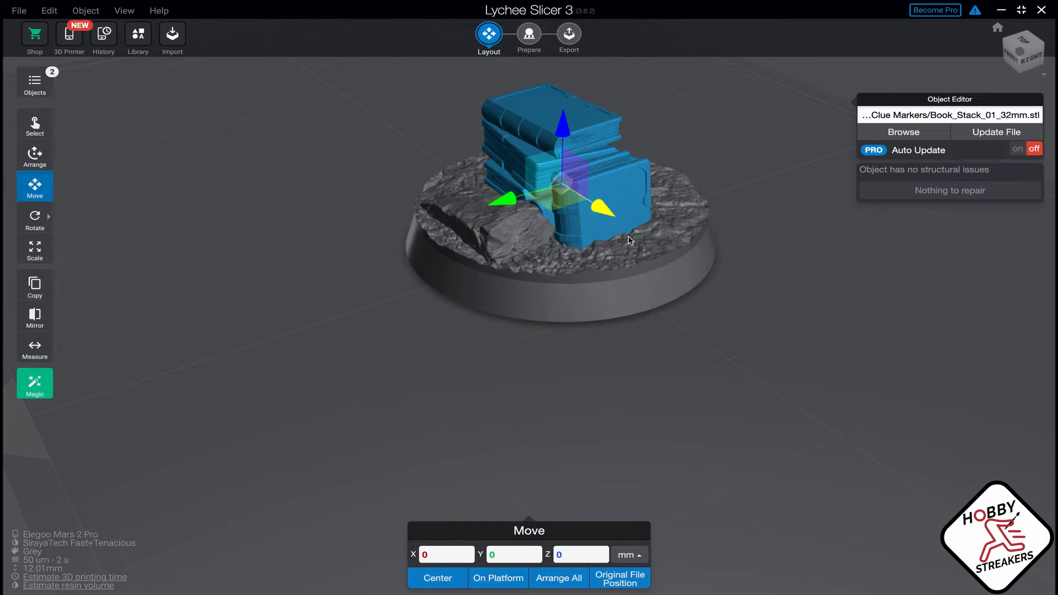
right_drag(630, 240, 625, 216)
drag(556, 132, 566, 108)
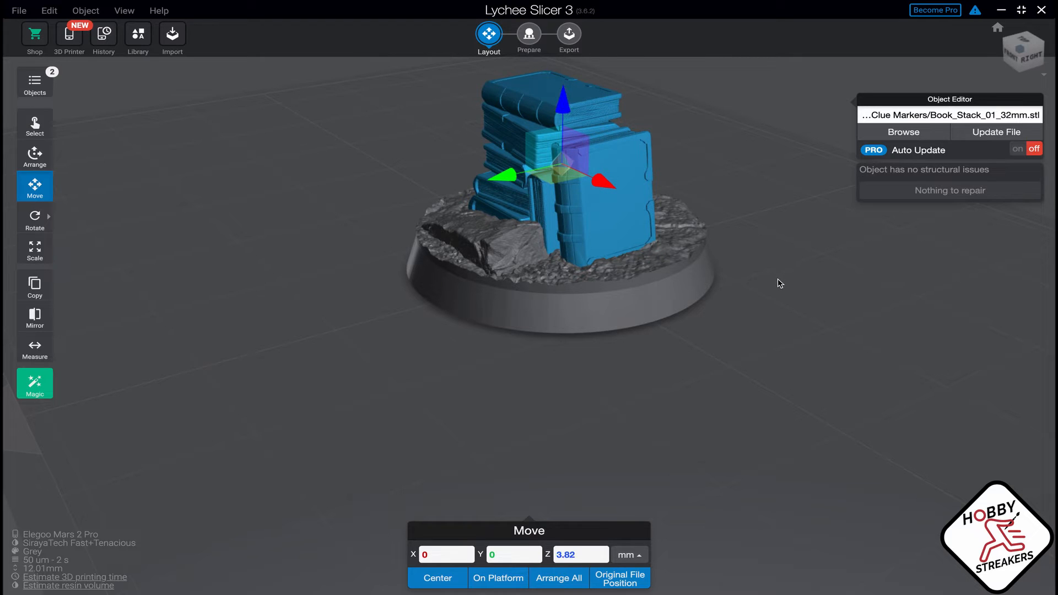
Move the book stack along Y to about 3.31 mm, away from the rock on the base.
right_drag(744, 291, 672, 312)
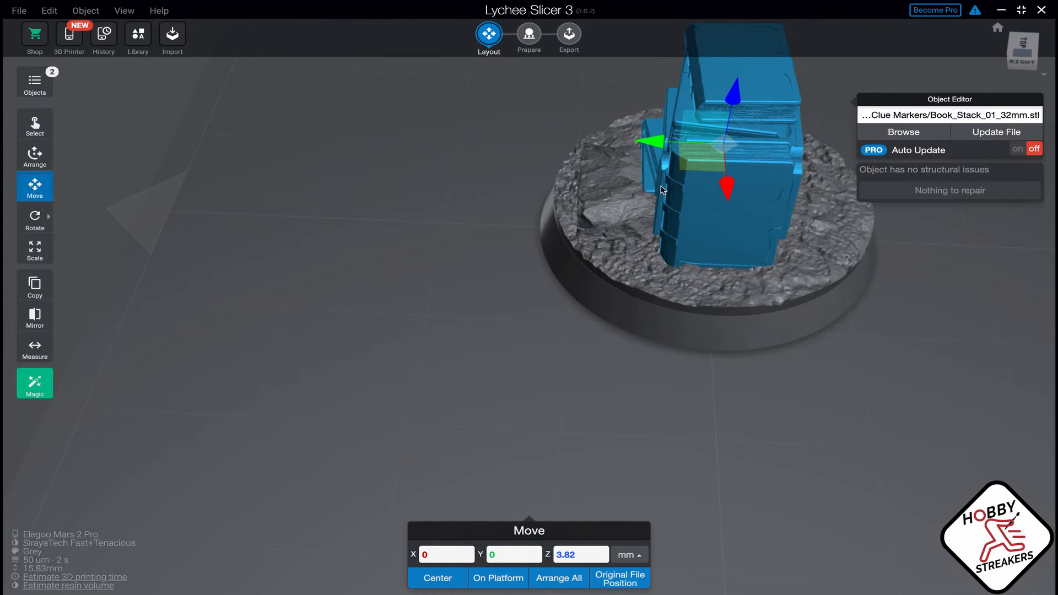
drag(662, 148, 703, 151)
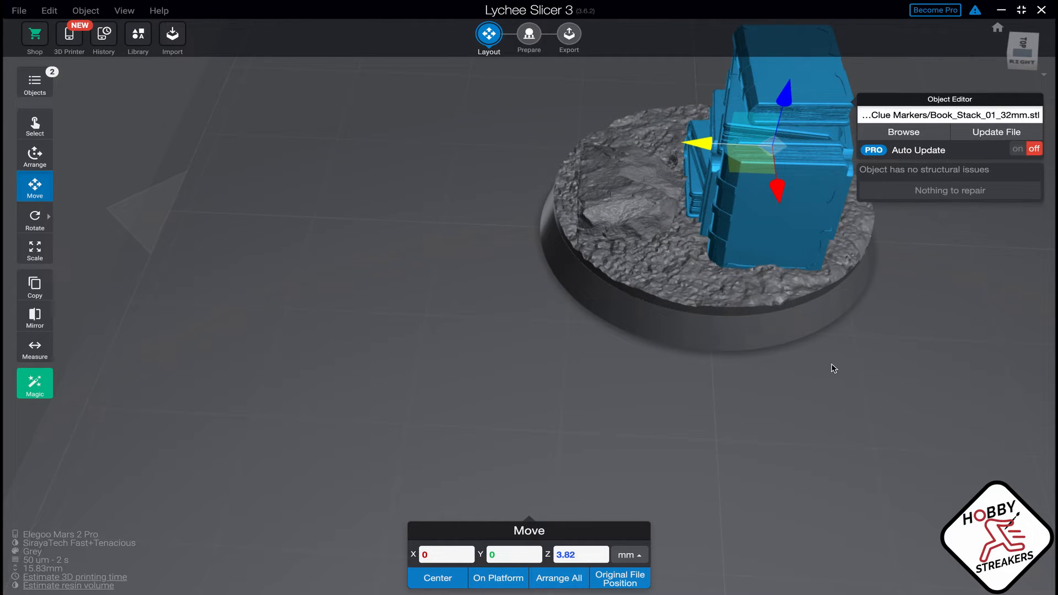
right_drag(834, 369, 902, 352)
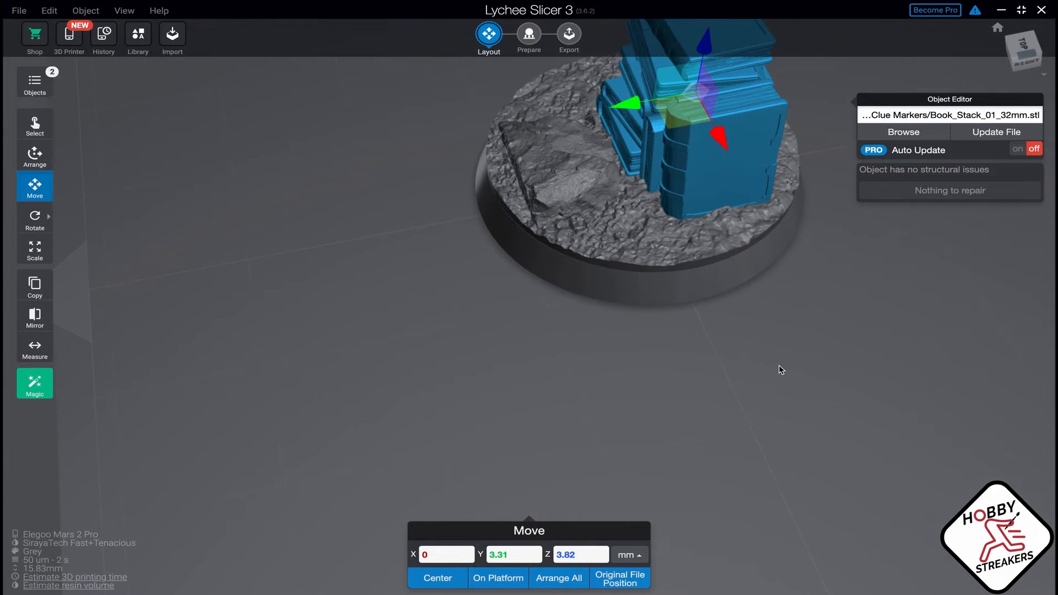
right_drag(779, 366, 783, 335)
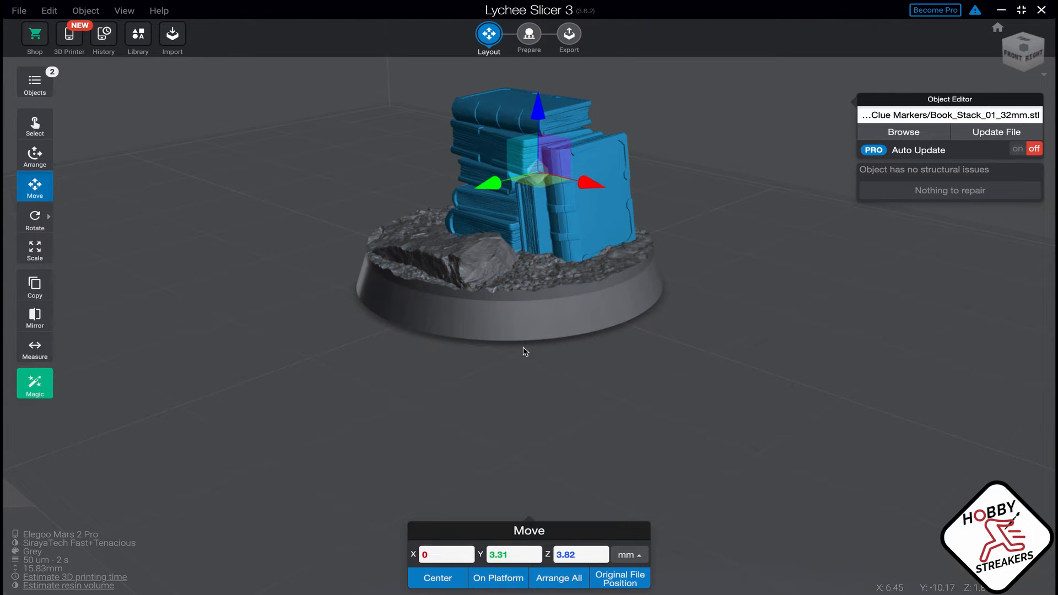
right_drag(524, 350, 660, 351)
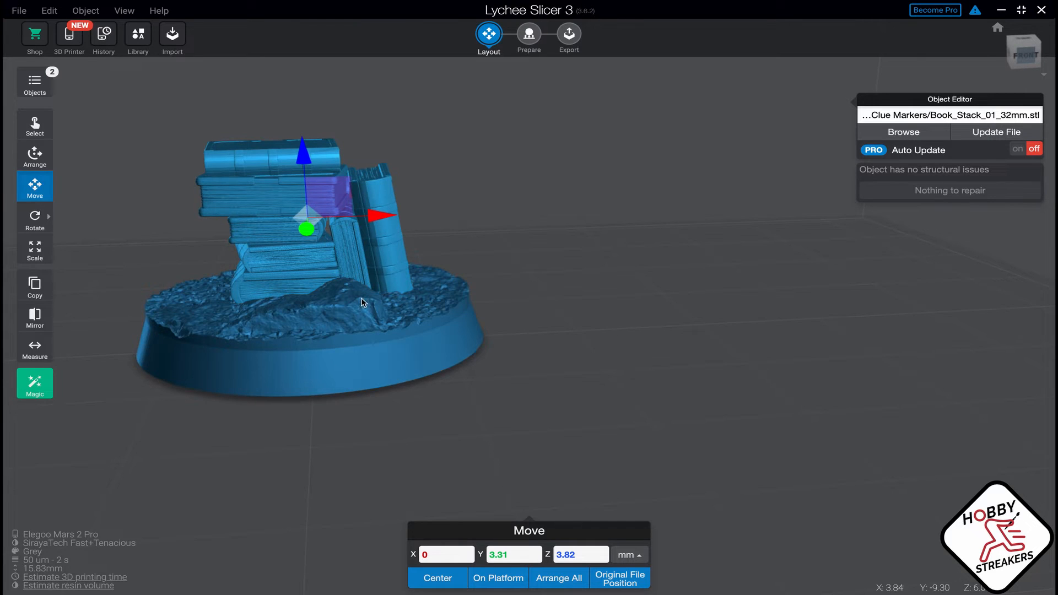
In preparation mode, choose the Light support preset and add three supports beneath the overhanging books of the stack.
middle_drag(362, 300, 672, 306)
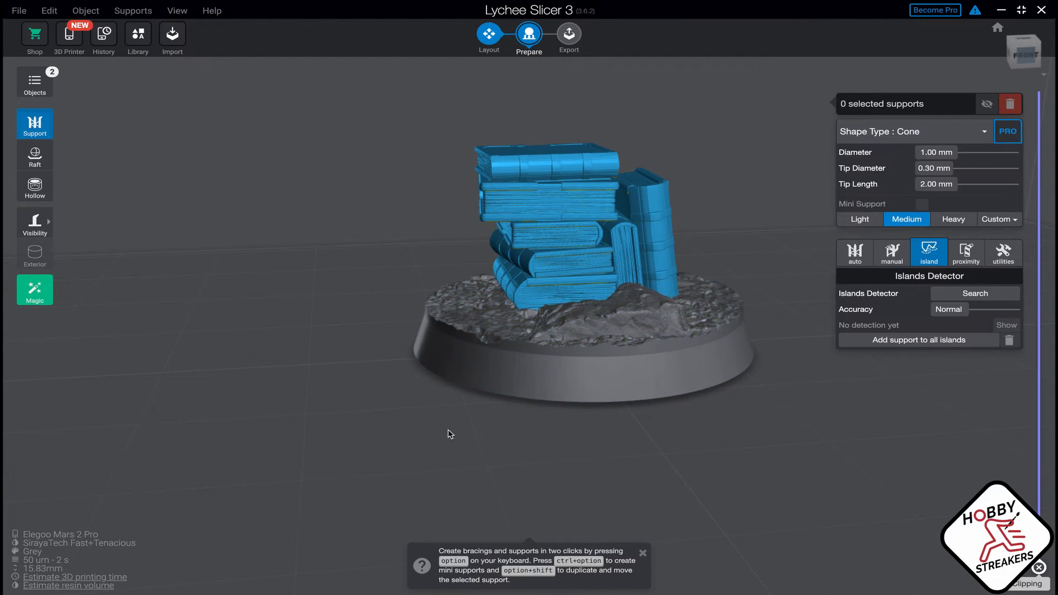
click(866, 221)
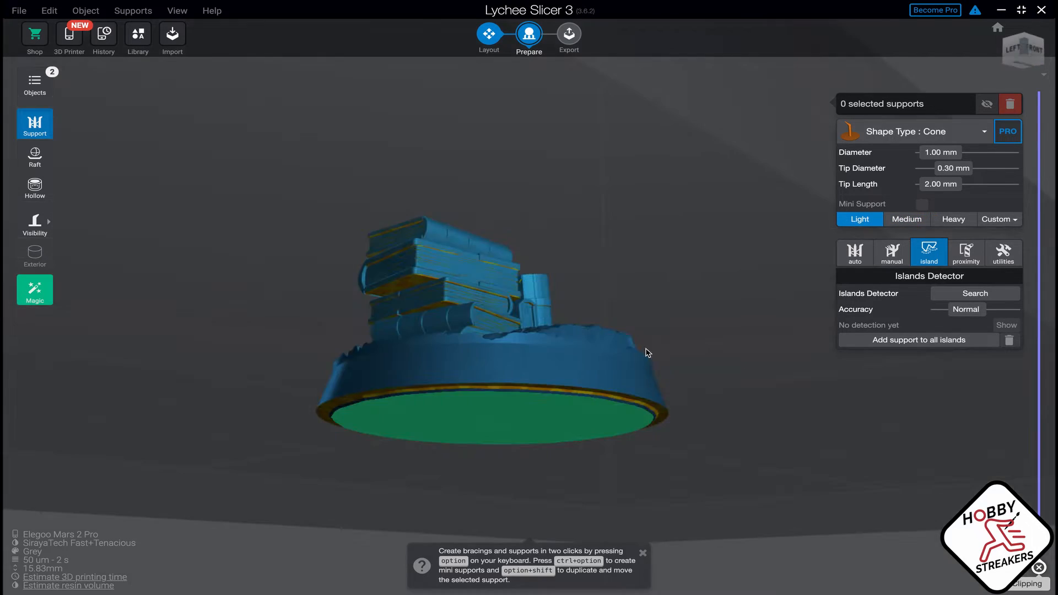
right_drag(645, 354, 654, 364)
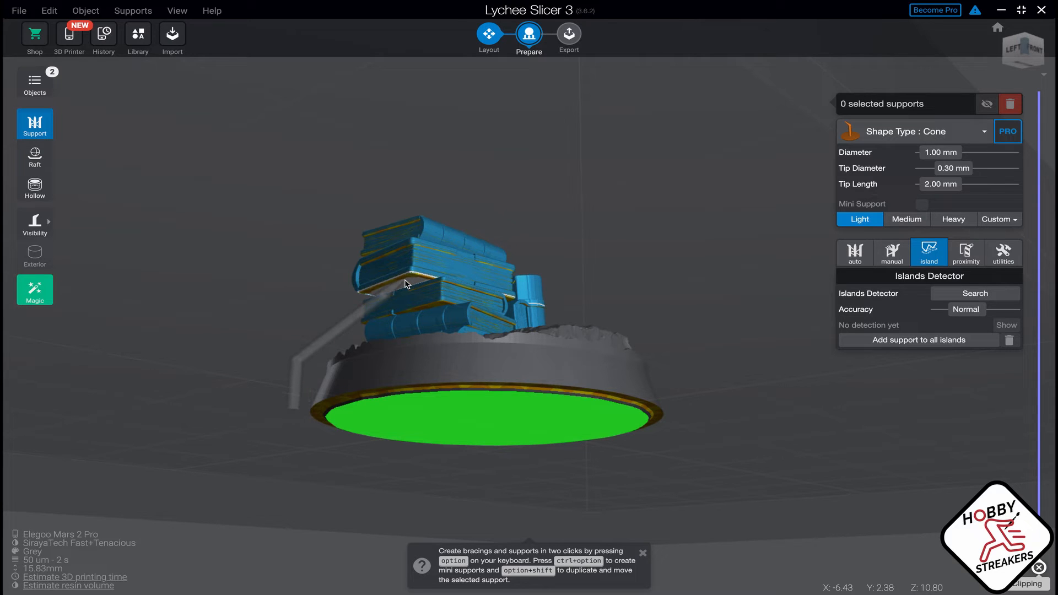
click(404, 284)
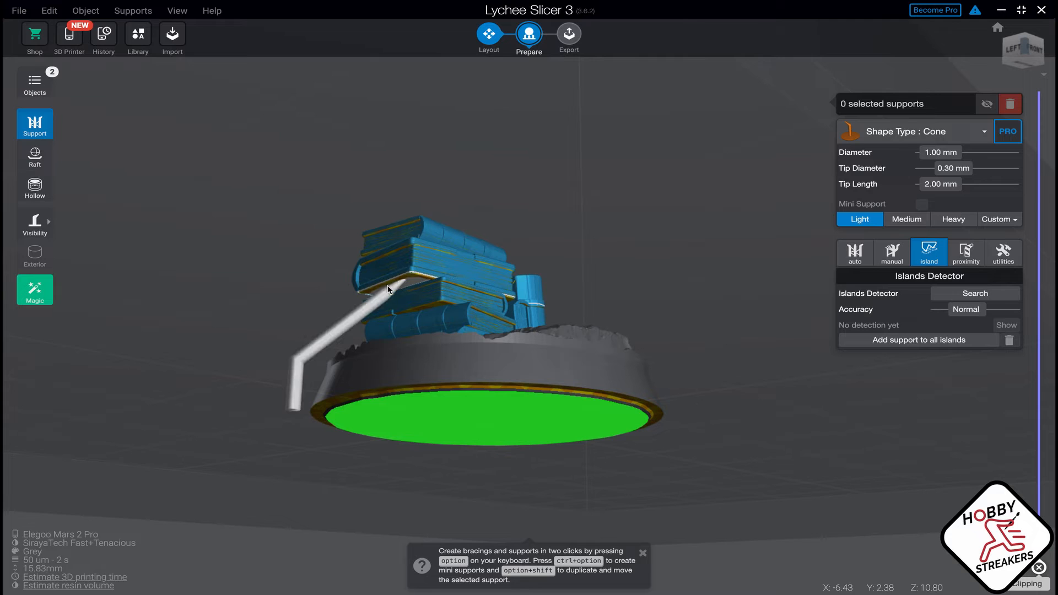
click(387, 290)
right_drag(353, 256, 345, 220)
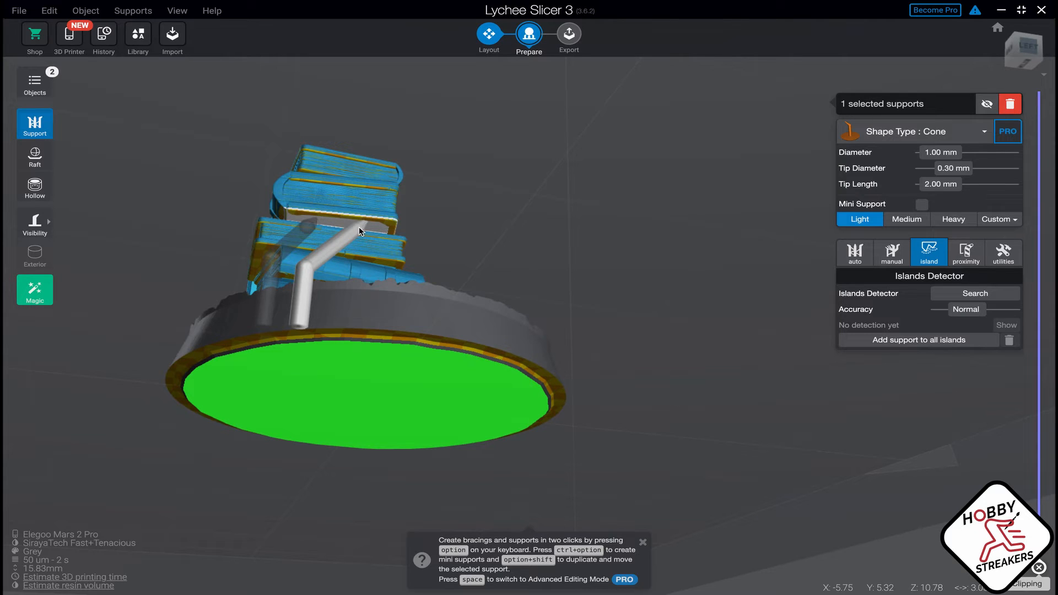
click(317, 223)
right_drag(343, 270, 330, 231)
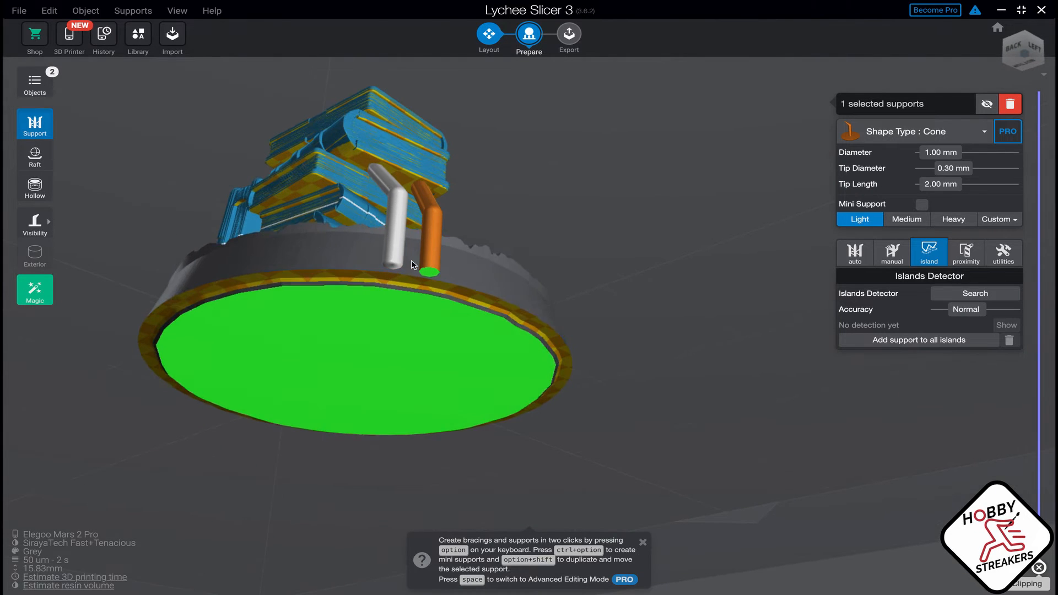
click(314, 187)
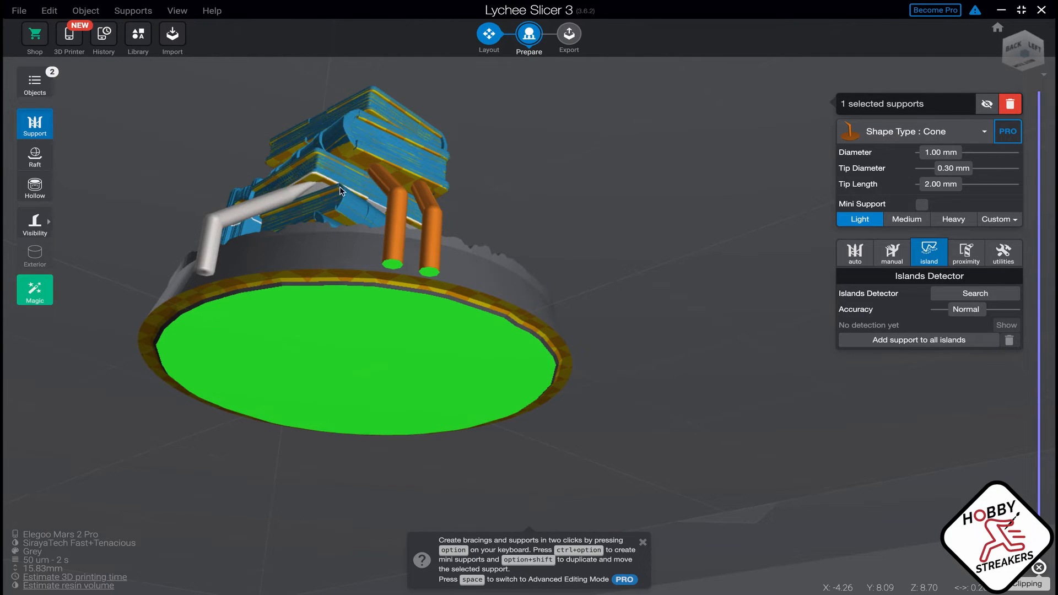
Examine the supports placed on the book stack and base from the side, from above and from the front.
right_drag(341, 189, 508, 277)
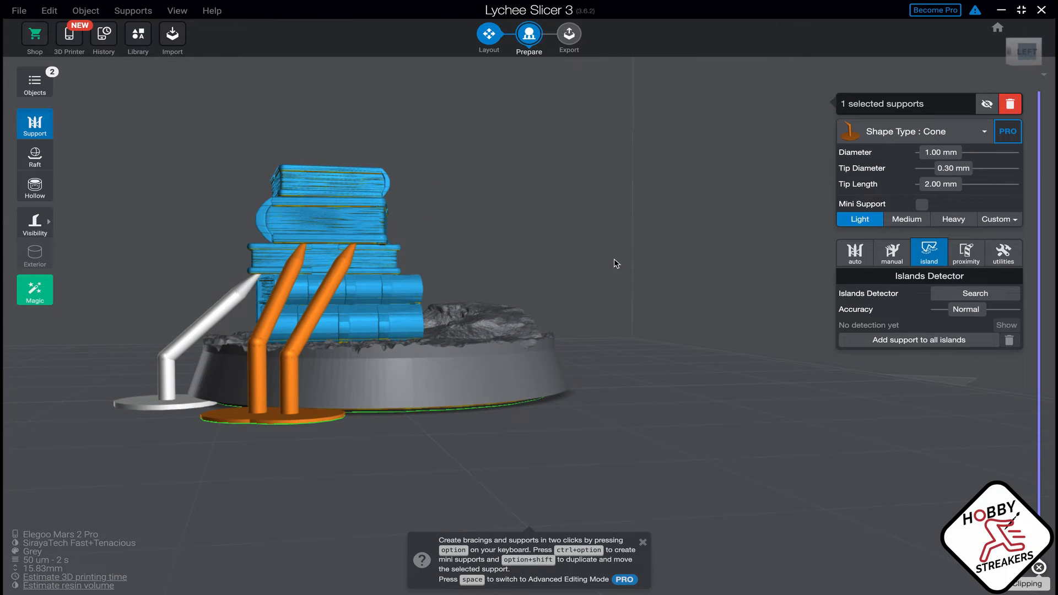
right_drag(580, 292, 599, 330)
scroll(598, 329, down, 5)
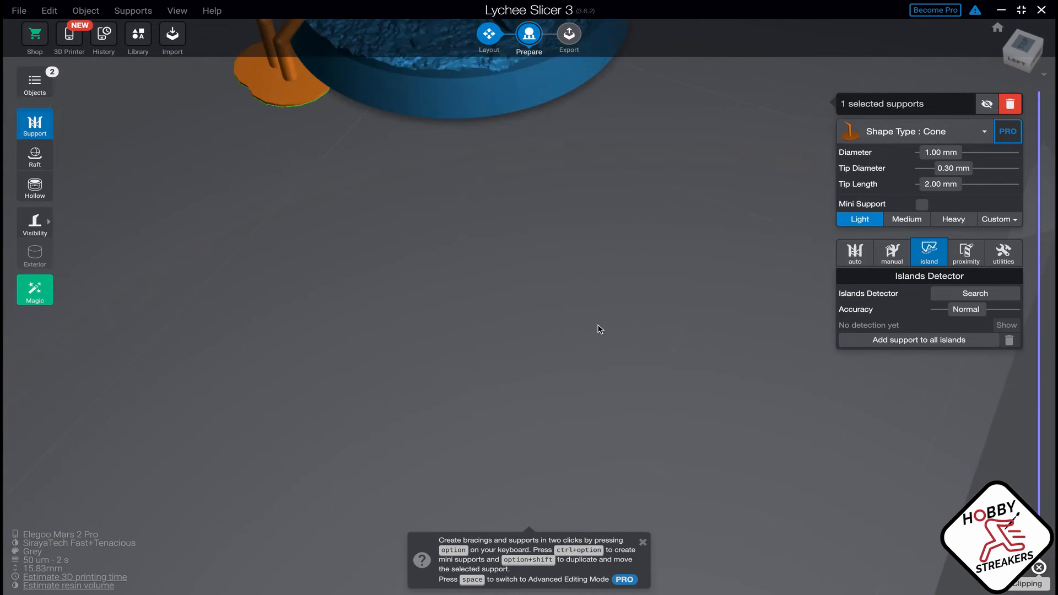
scroll(598, 329, down, 5)
scroll(623, 248, up, 3)
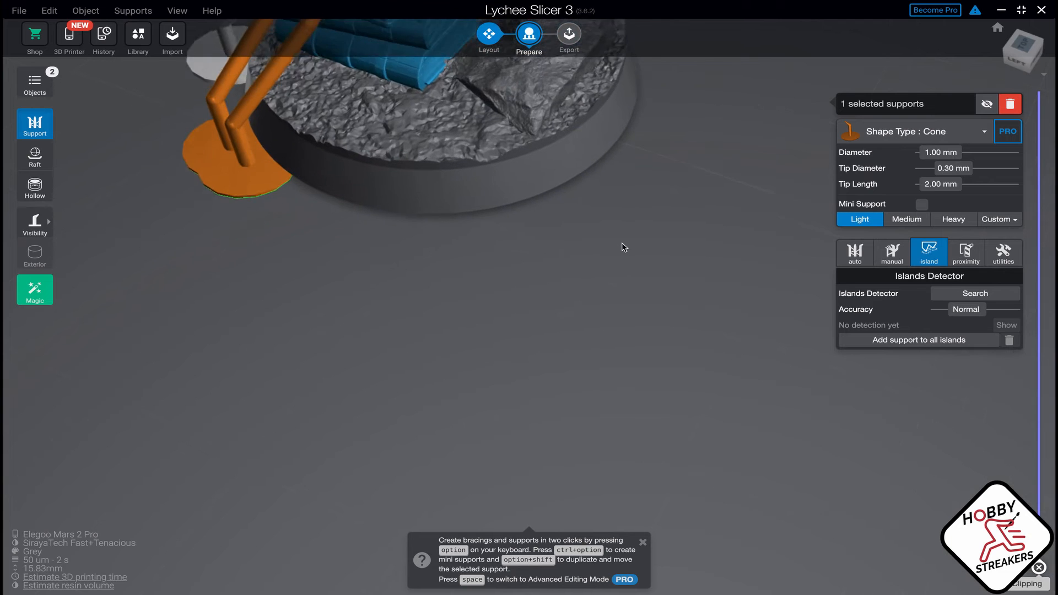
scroll(623, 247, down, 4)
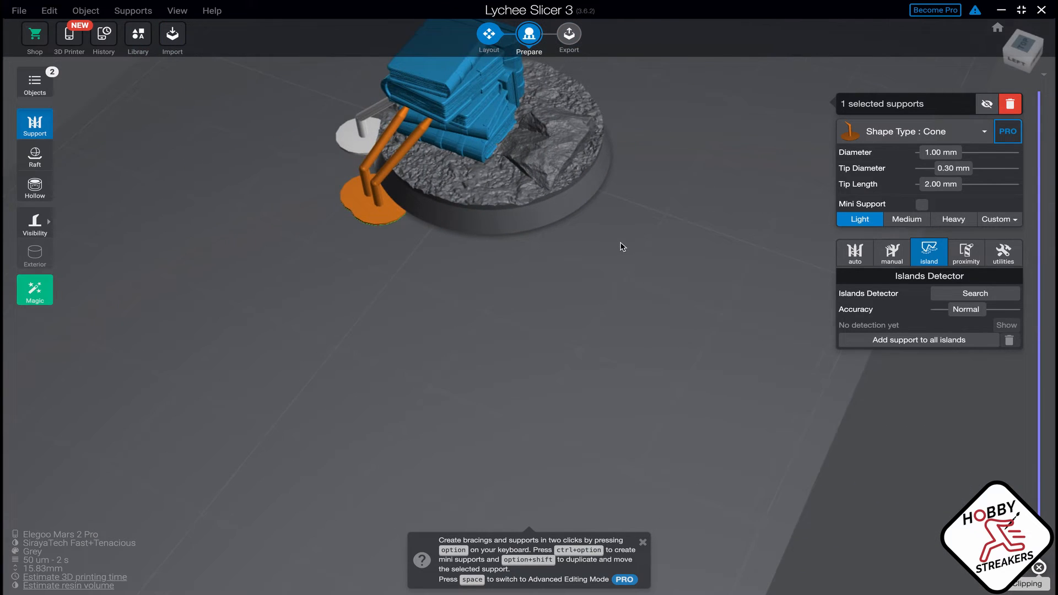
right_drag(622, 247, 591, 265)
right_drag(532, 233, 504, 133)
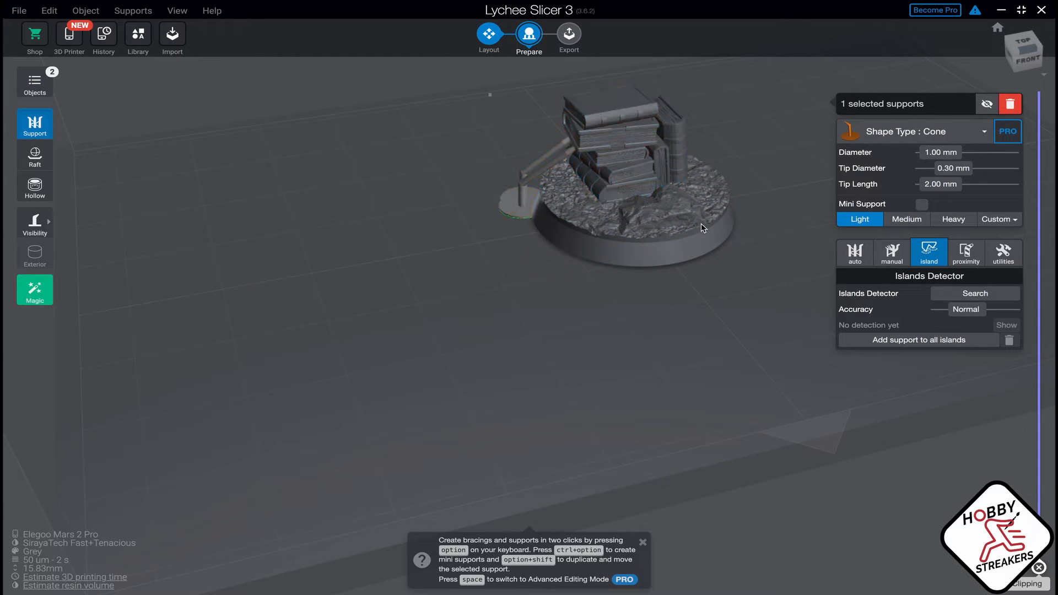
Return to the layout, select the base and book stack together, and arrange them along X at about -43.71 mm.
drag(488, 92, 703, 227)
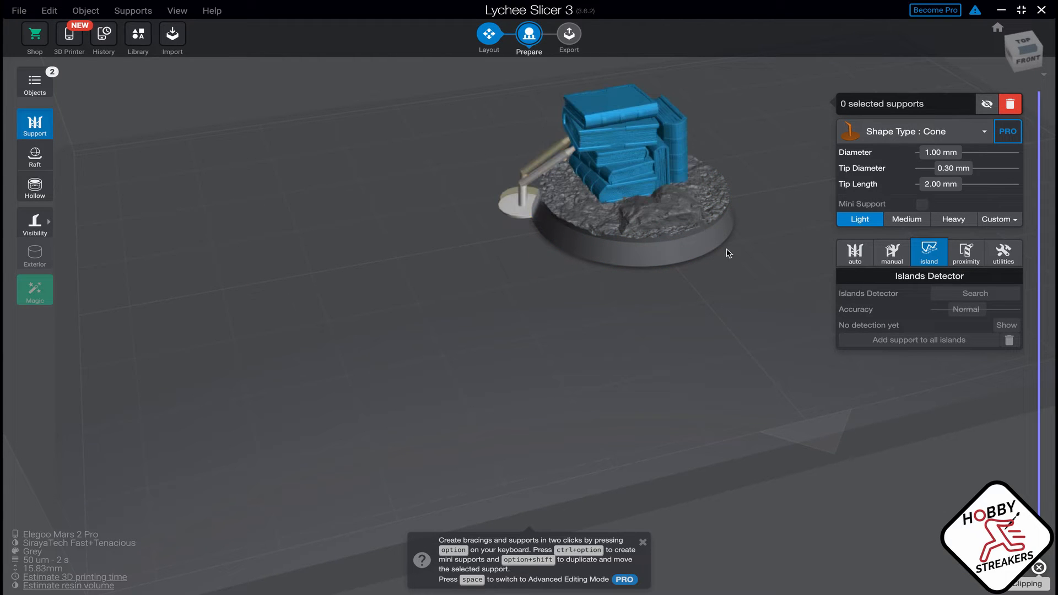
click(493, 45)
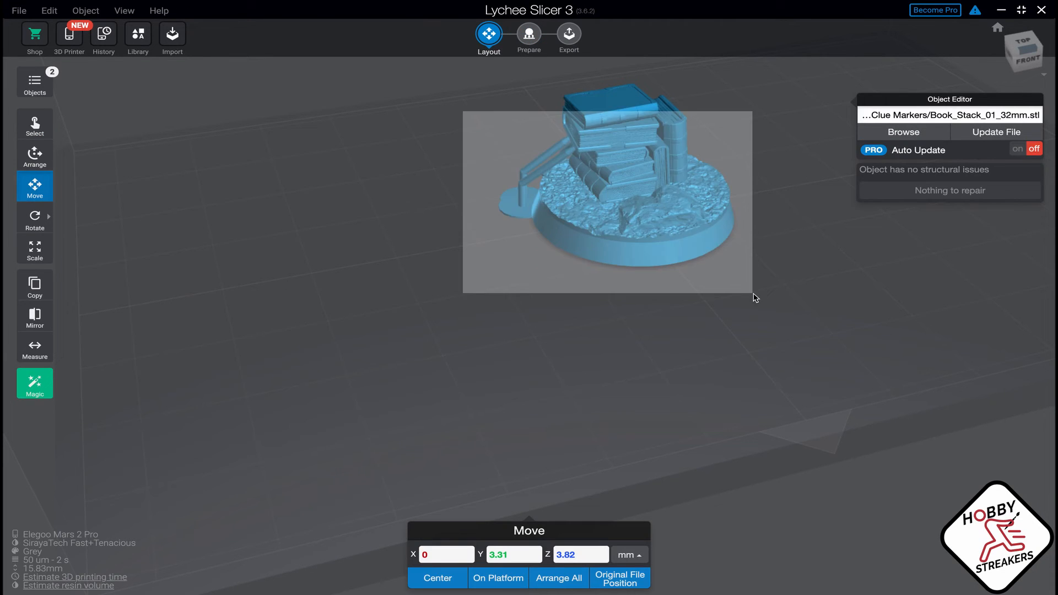
drag(754, 293, 754, 293)
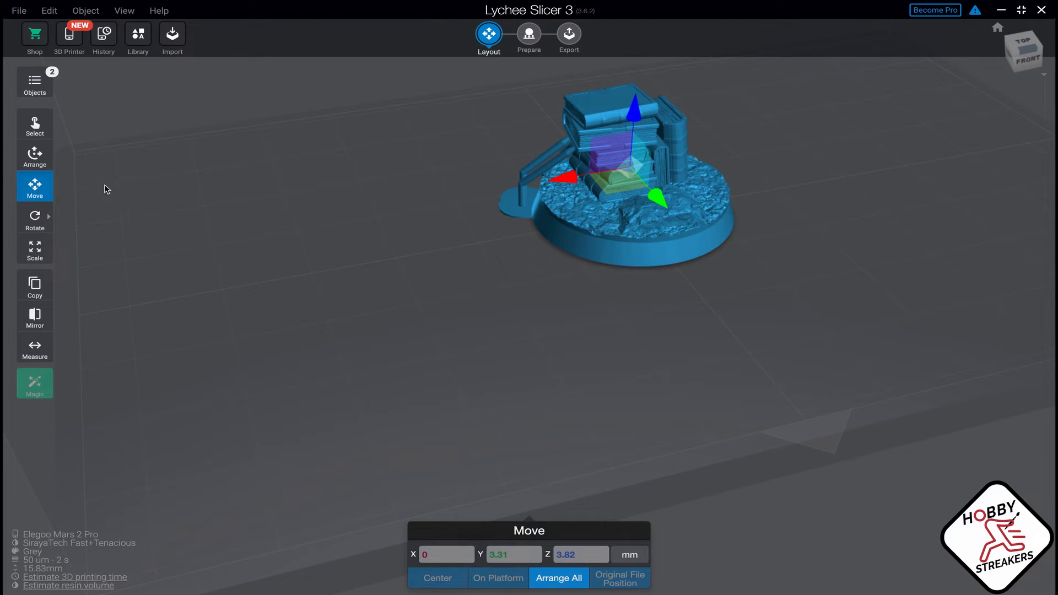
click(36, 161)
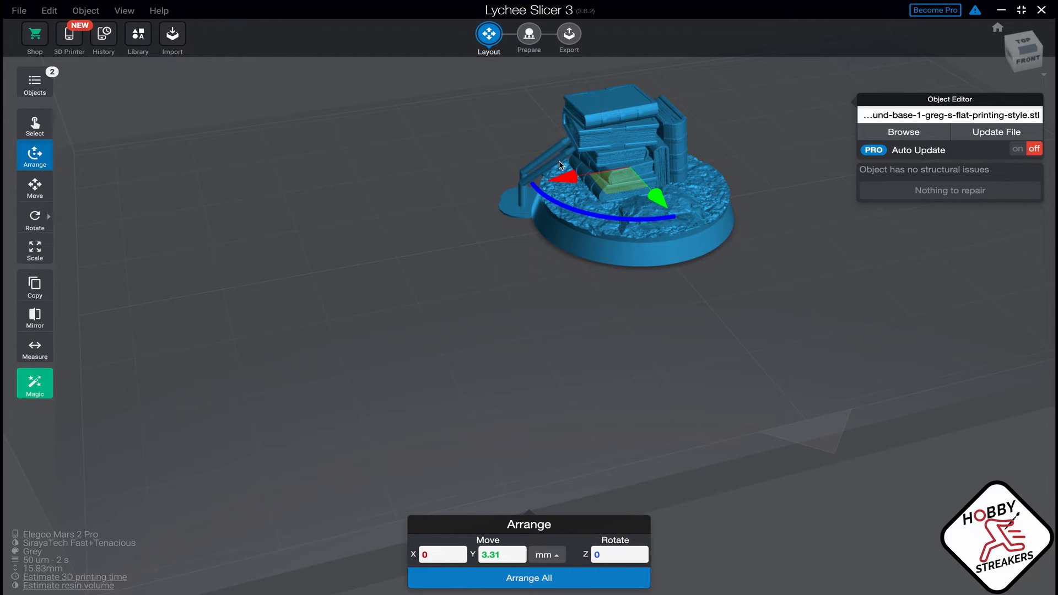
drag(561, 165, 197, 237)
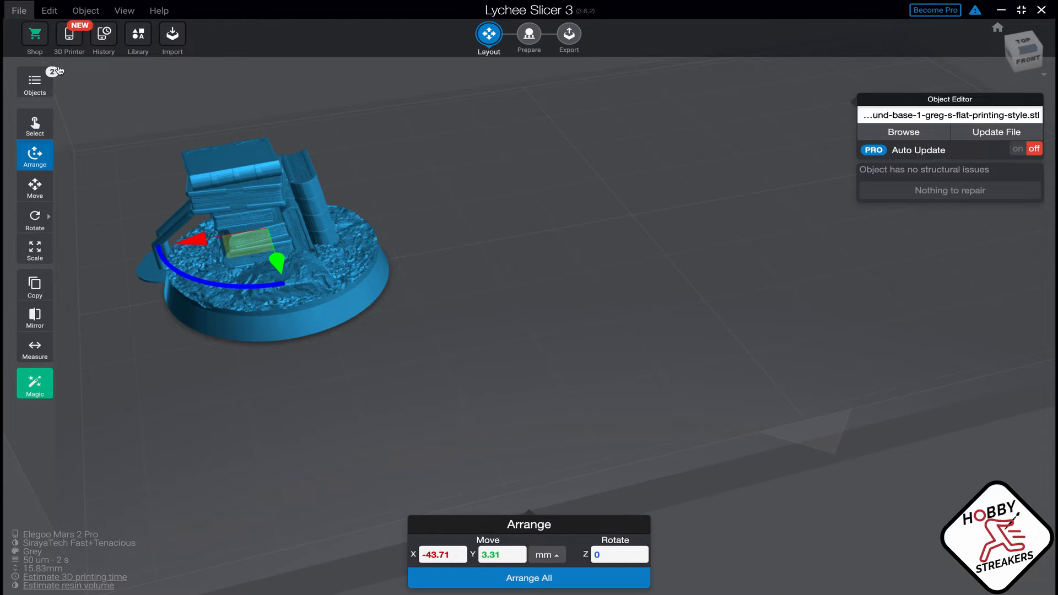
Import 25mm-rough-ground-base-2-greg-s-flat-printing-style.stl and Skull_Crow_32mm.stl together from the Clue Markers folder.
click(47, 13)
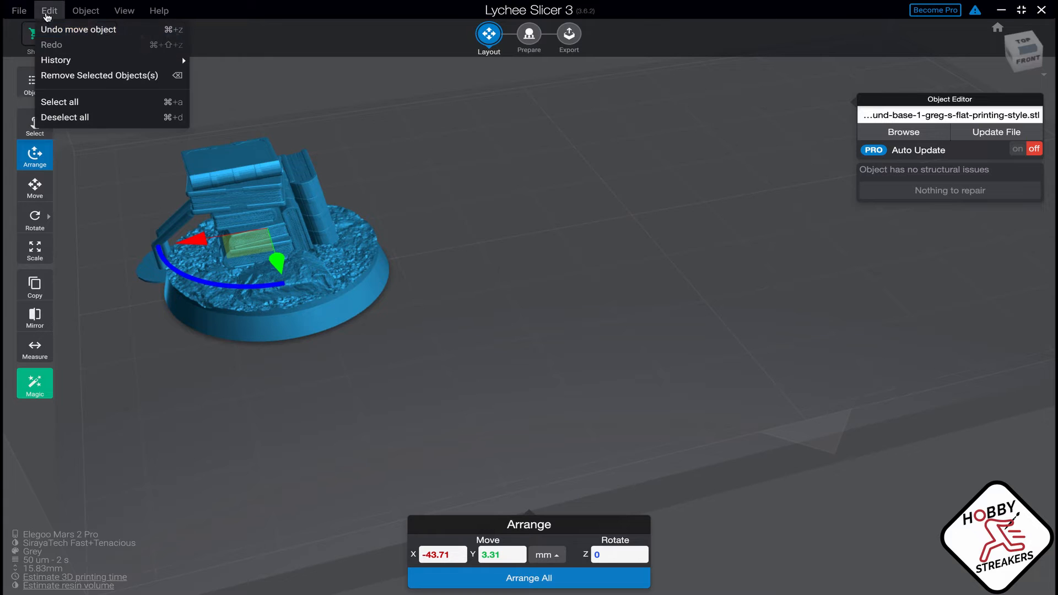
mouse_move(17, 13)
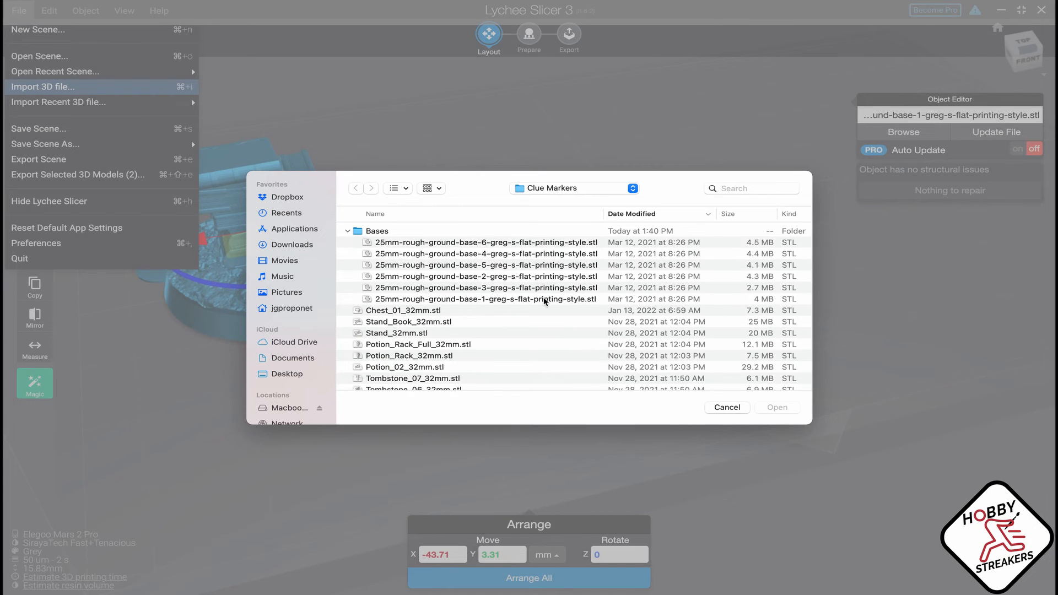
click(501, 278)
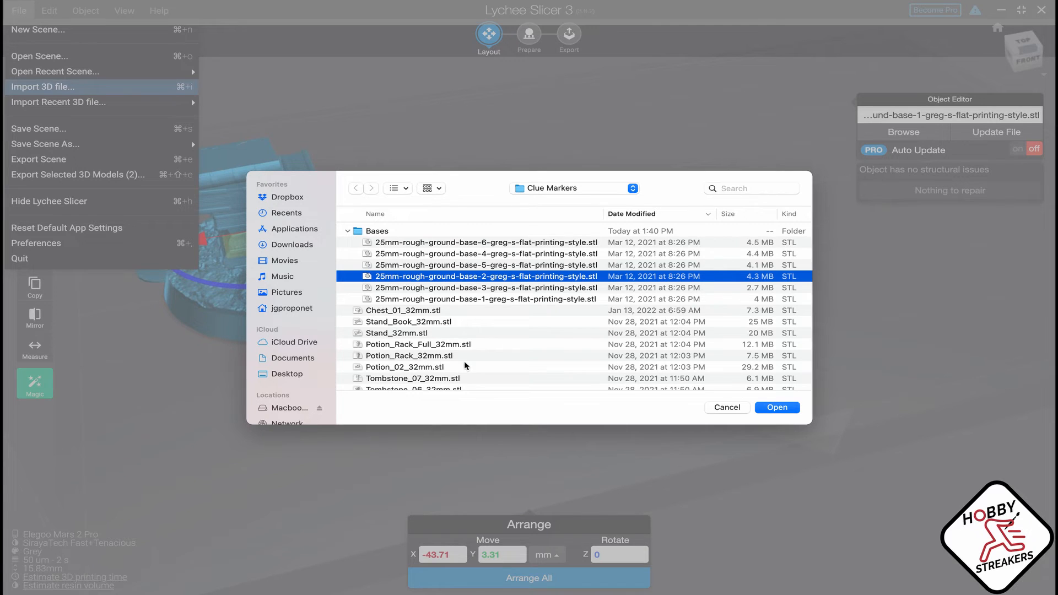
scroll(478, 358, down, 5)
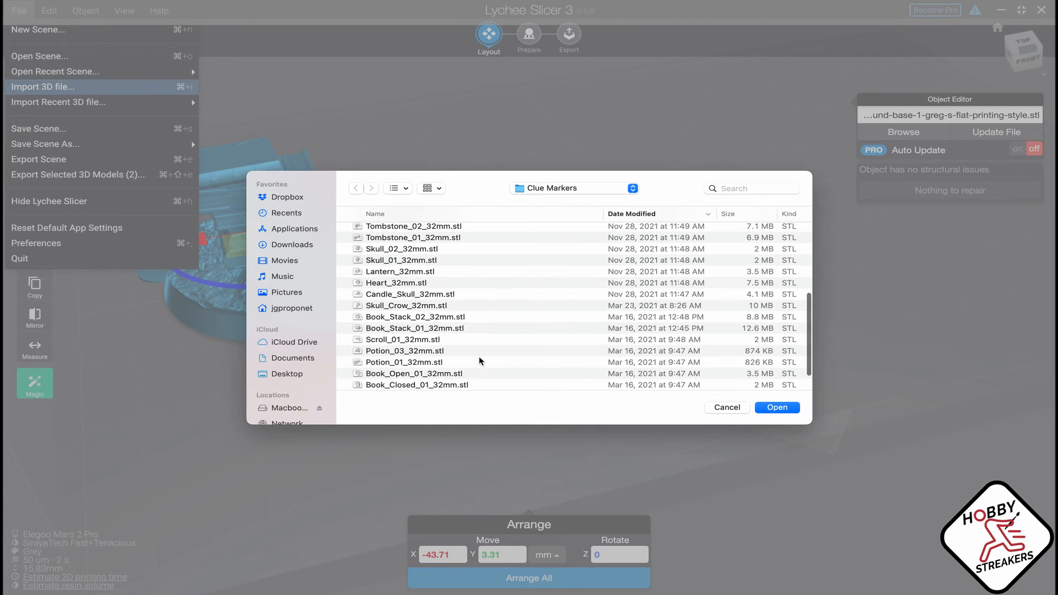
click(426, 306)
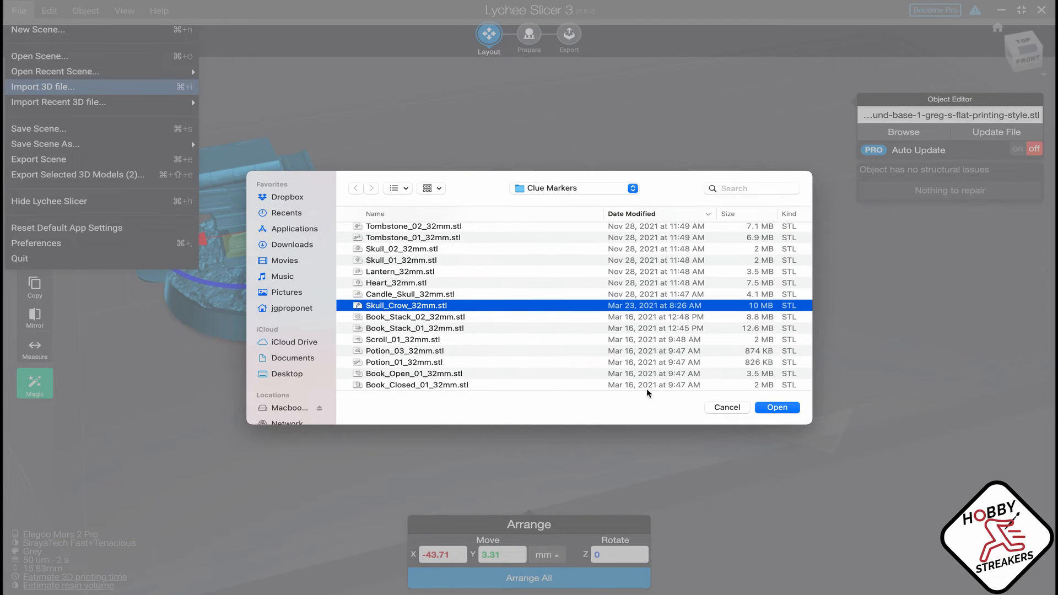
click(777, 408)
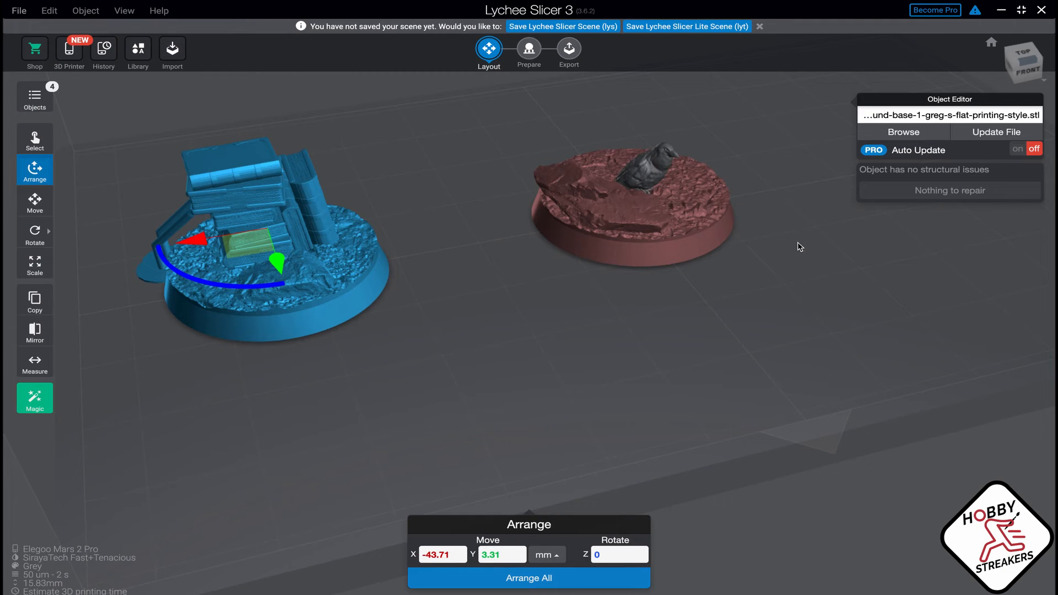
Select the newly imported round base and repair its structural errors.
right_drag(800, 246, 682, 261)
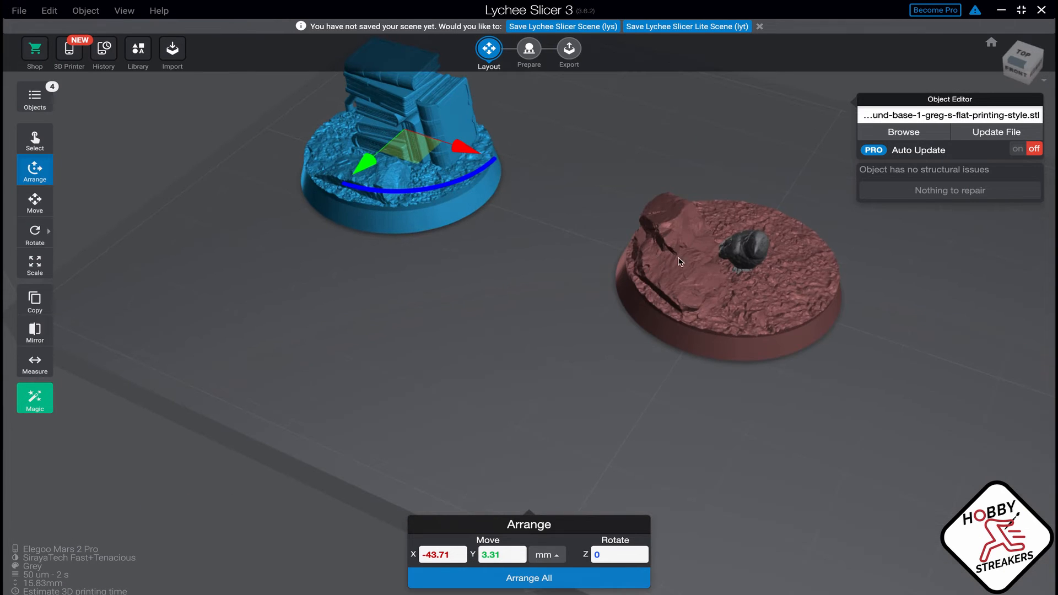
click(838, 279)
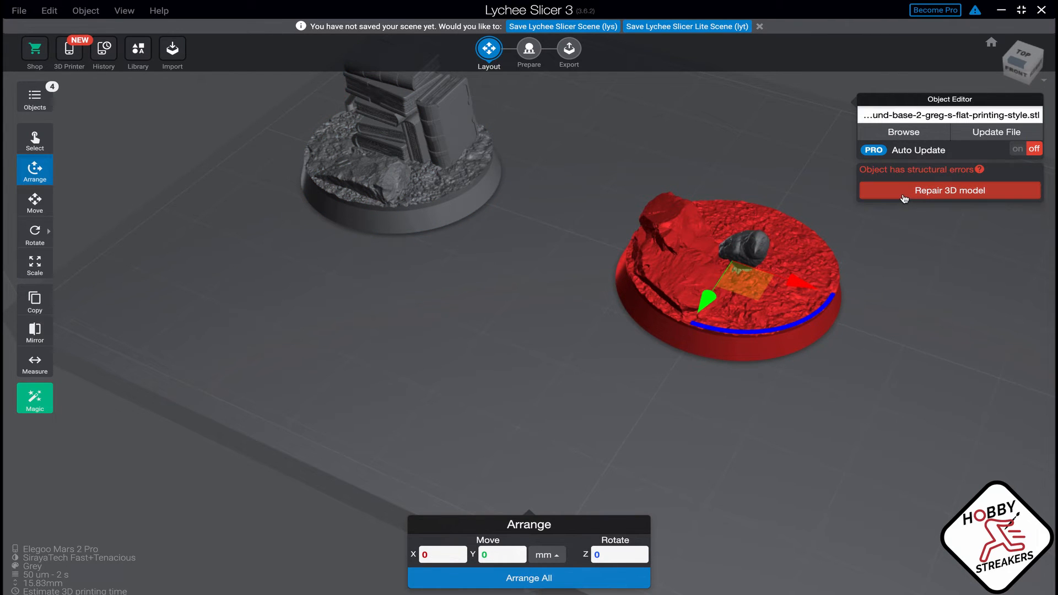
click(906, 198)
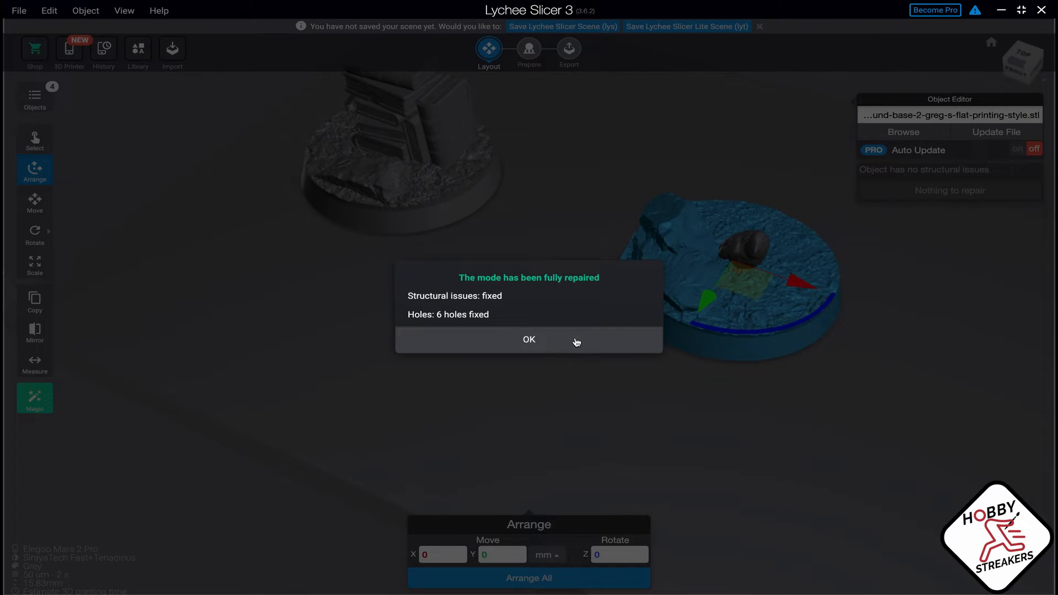
click(576, 341)
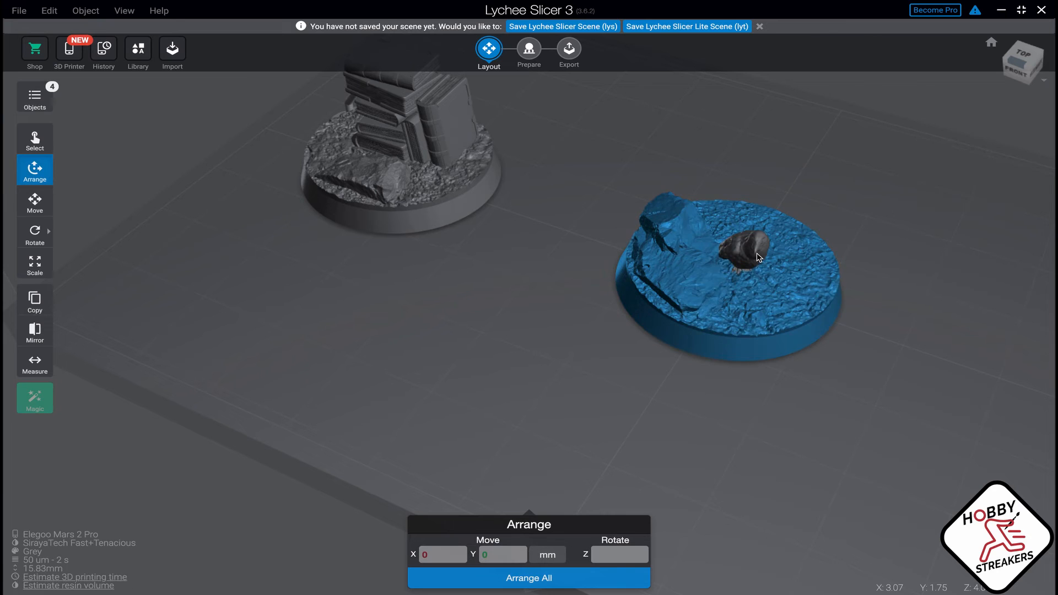
Select the skull and crow model and move it up along Z to about 3.72 mm, onto the second base's surface.
click(35, 203)
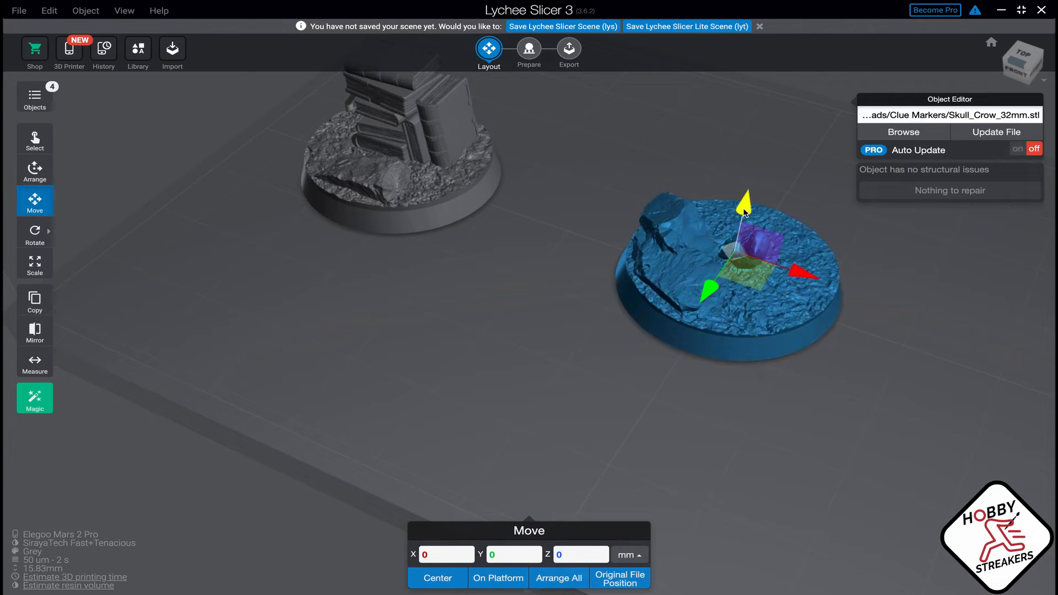
drag(747, 213, 753, 174)
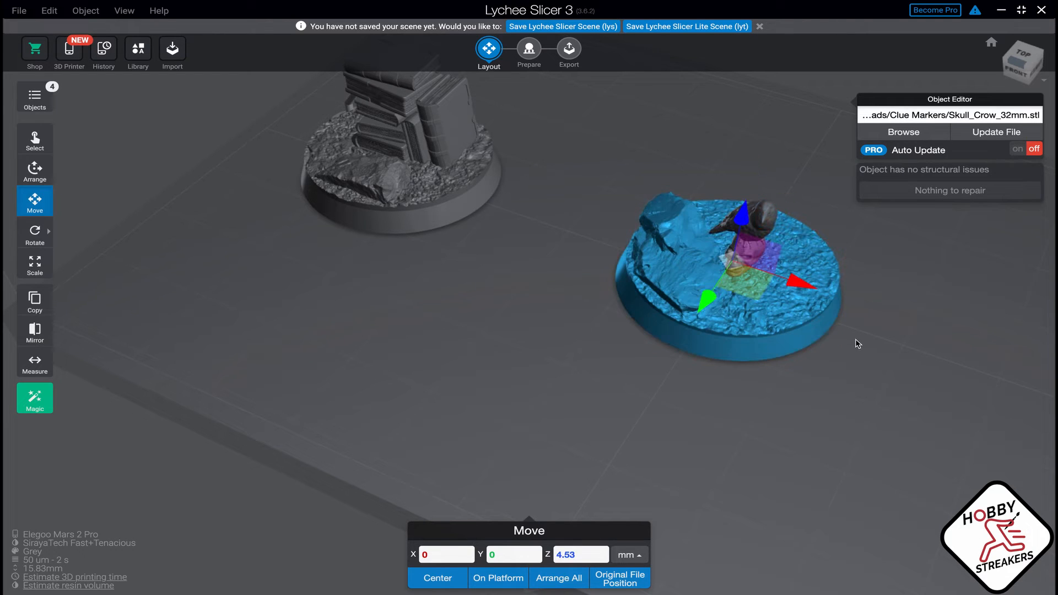
click(757, 226)
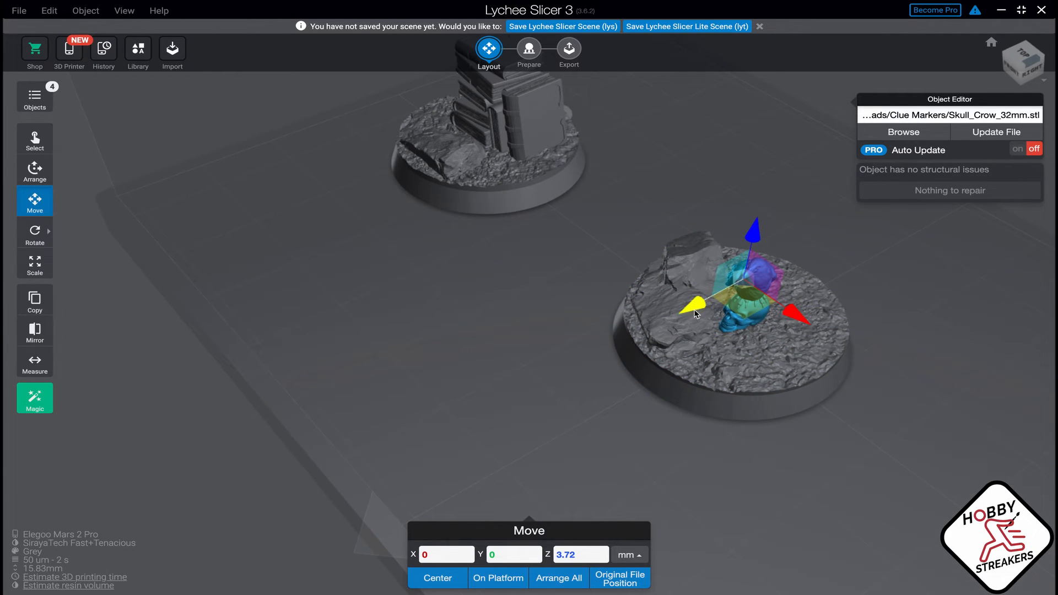
Position the skull and crow model over the second base's rocks at about X -3.89, Y -6.19 and Z 5.61 mm.
drag(672, 304, 710, 317)
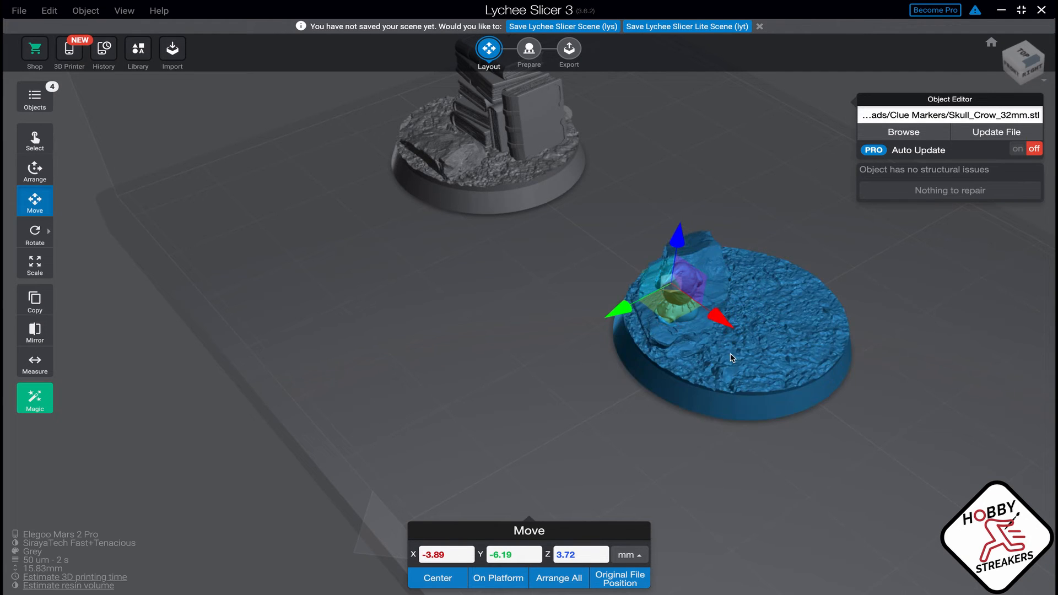
right_drag(732, 358, 709, 249)
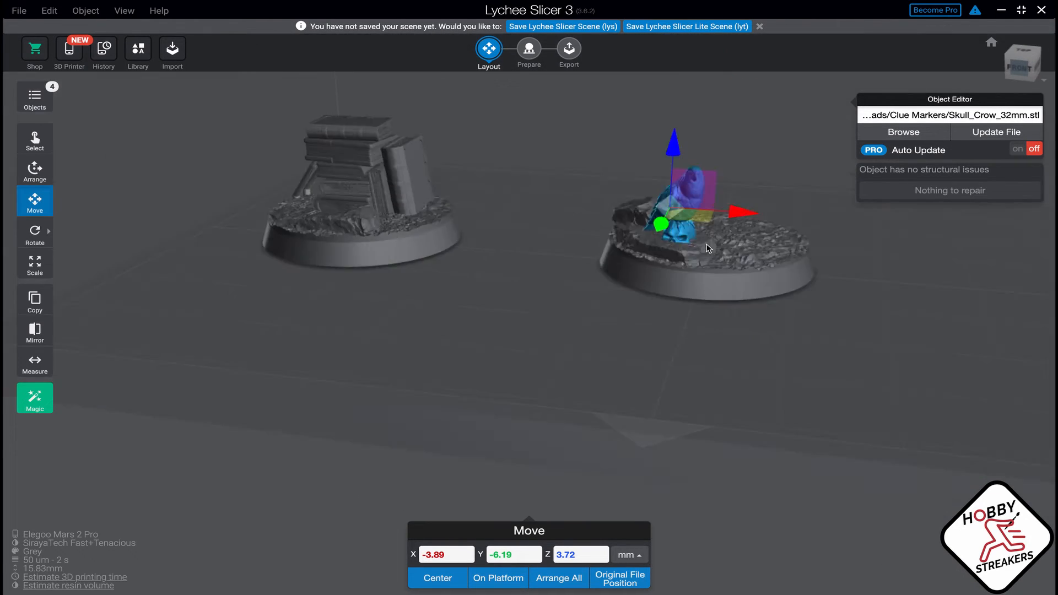
middle_drag(709, 248, 708, 333)
scroll(708, 371, up, 3)
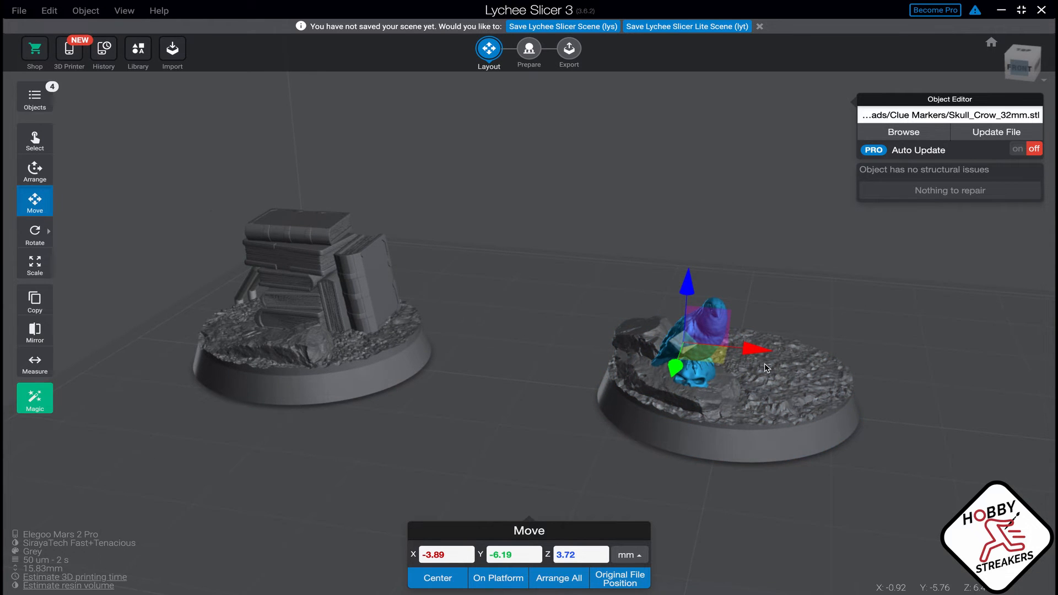
scroll(767, 369, up, 5)
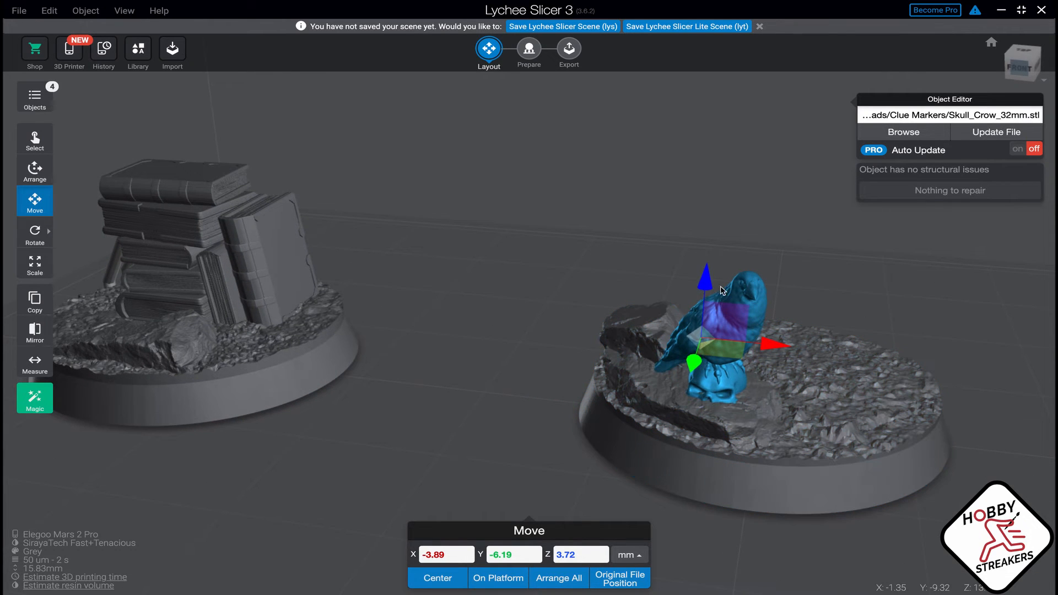
drag(710, 284, 712, 260)
right_drag(781, 362, 767, 363)
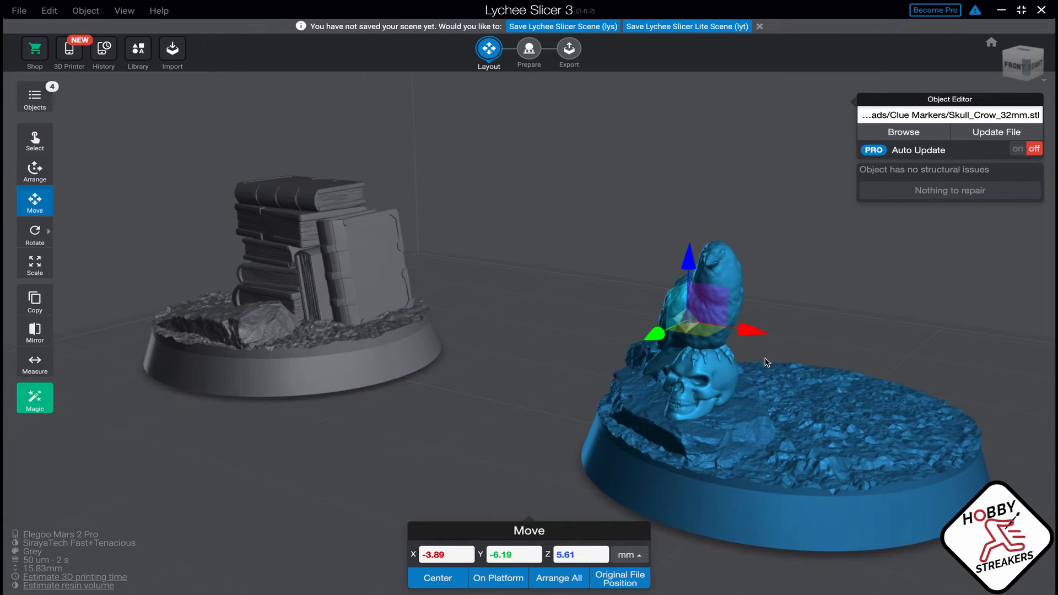
right_drag(832, 390, 806, 404)
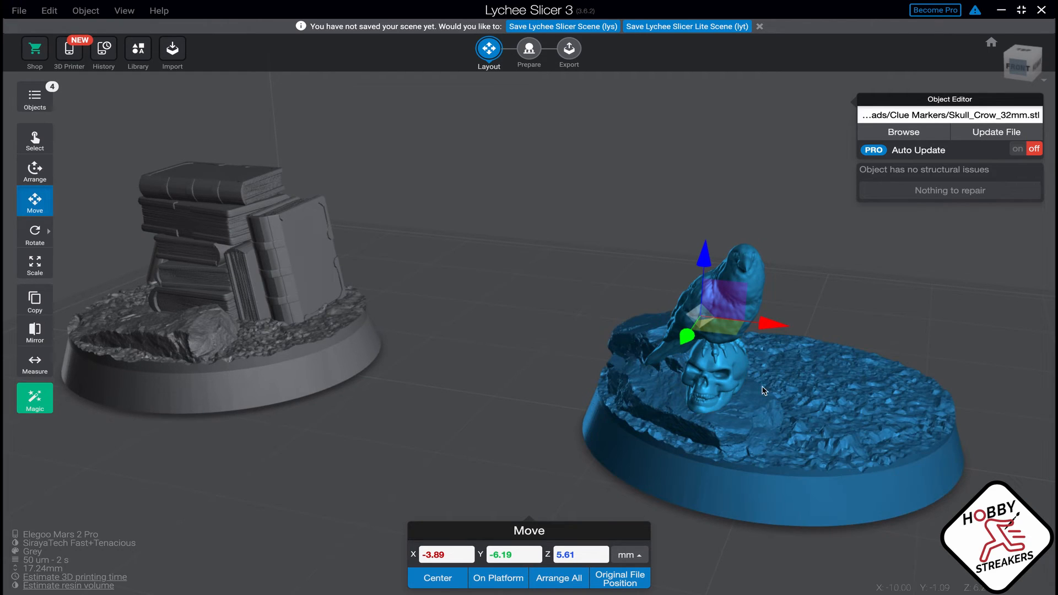
Select the second base with its skull and crow and arrange them nearer the book stack at about X -18.59, Y 9.64 mm.
drag(554, 215, 891, 473)
click(837, 458)
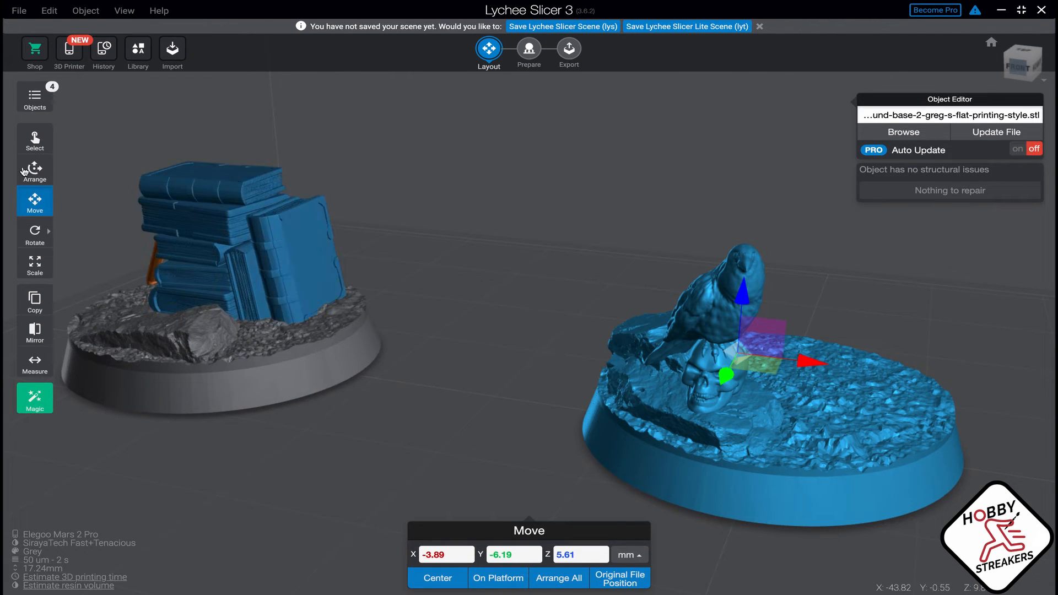
key(a)
drag(727, 377, 847, 297)
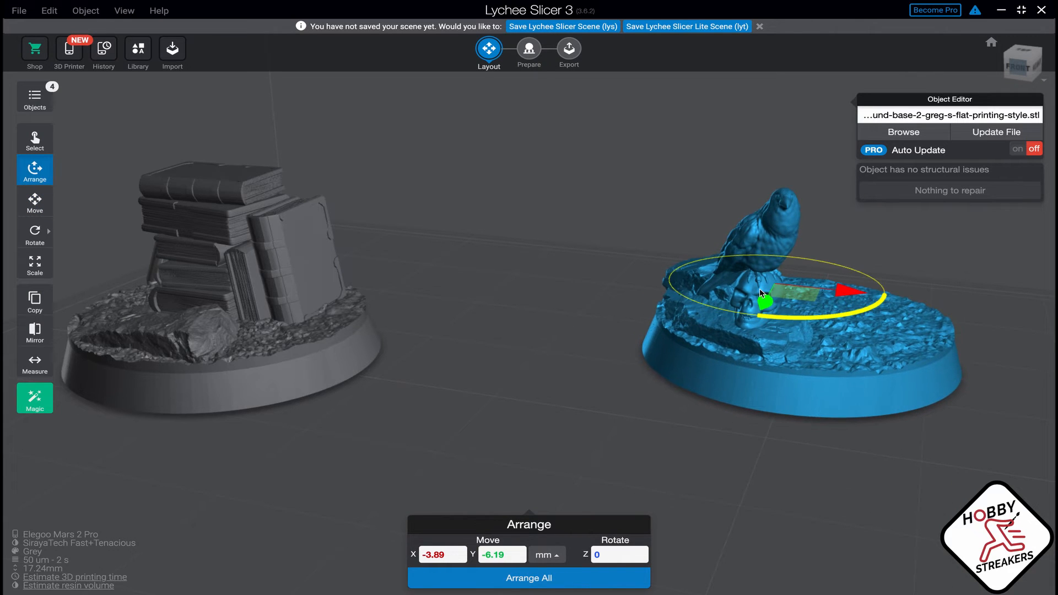
drag(749, 293, 651, 288)
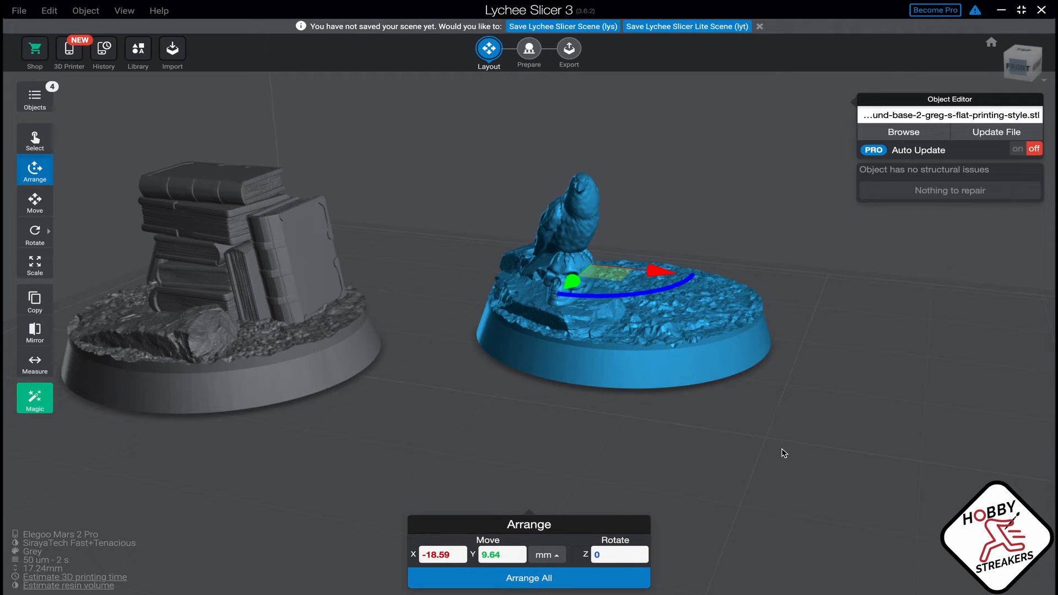
click(761, 415)
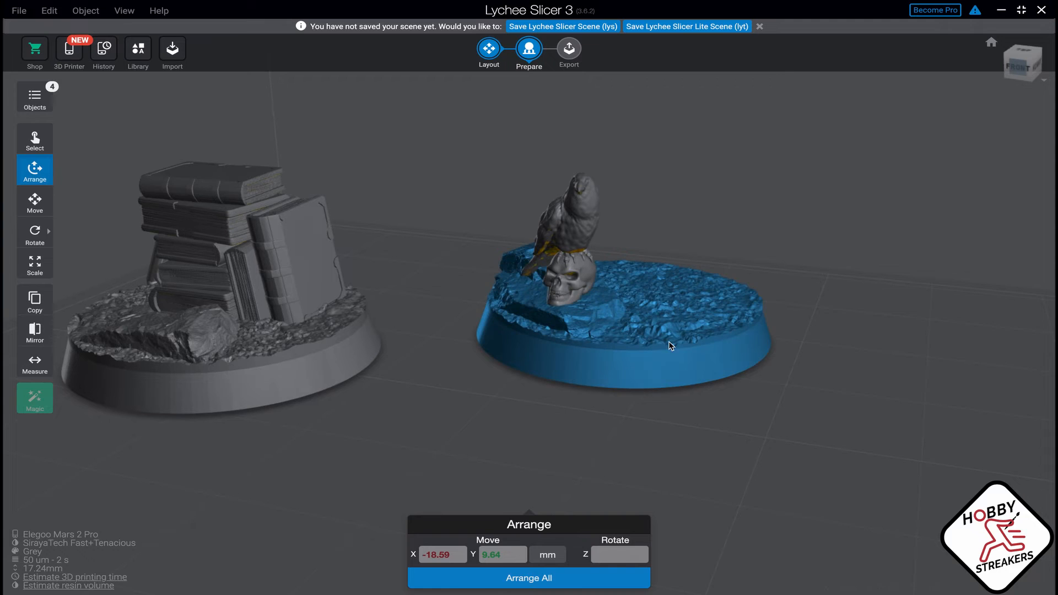
In support preparation, select the skull and crow together with the book stack and choose the Light support preset.
right_drag(706, 404, 630, 355)
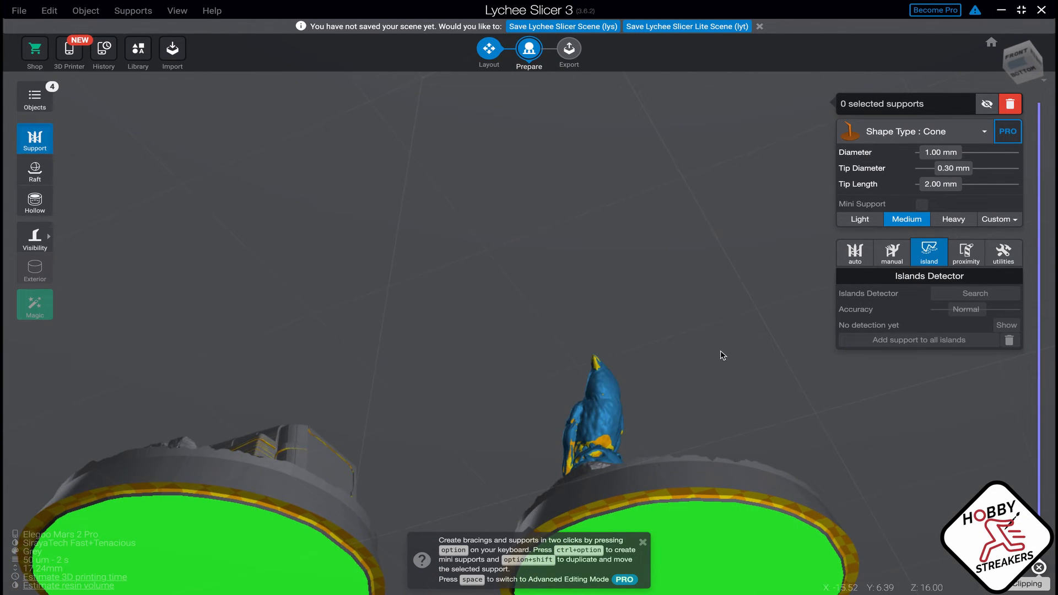
right_drag(722, 353, 689, 433)
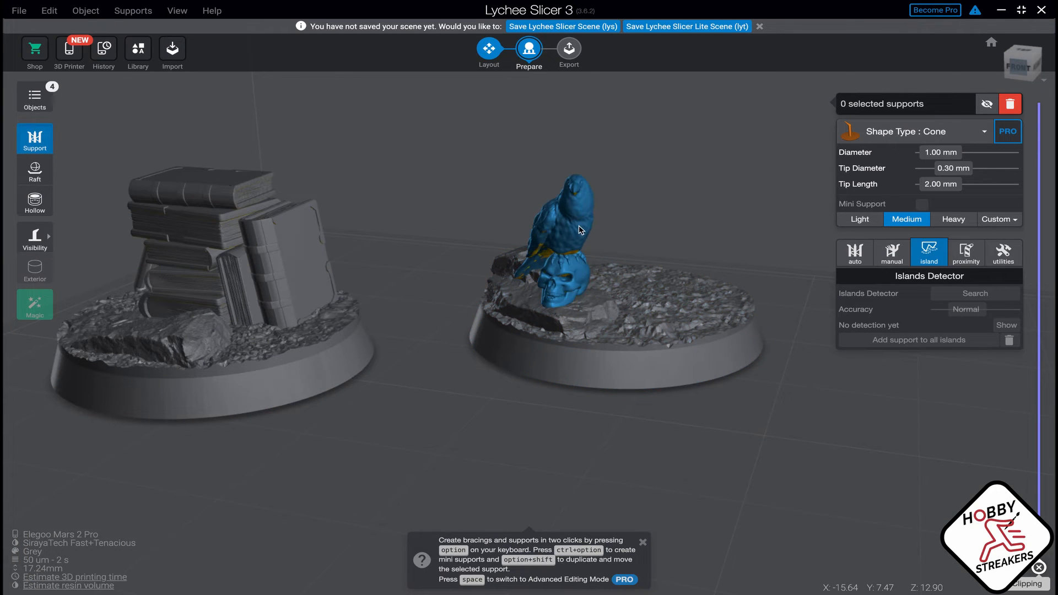
click(581, 231)
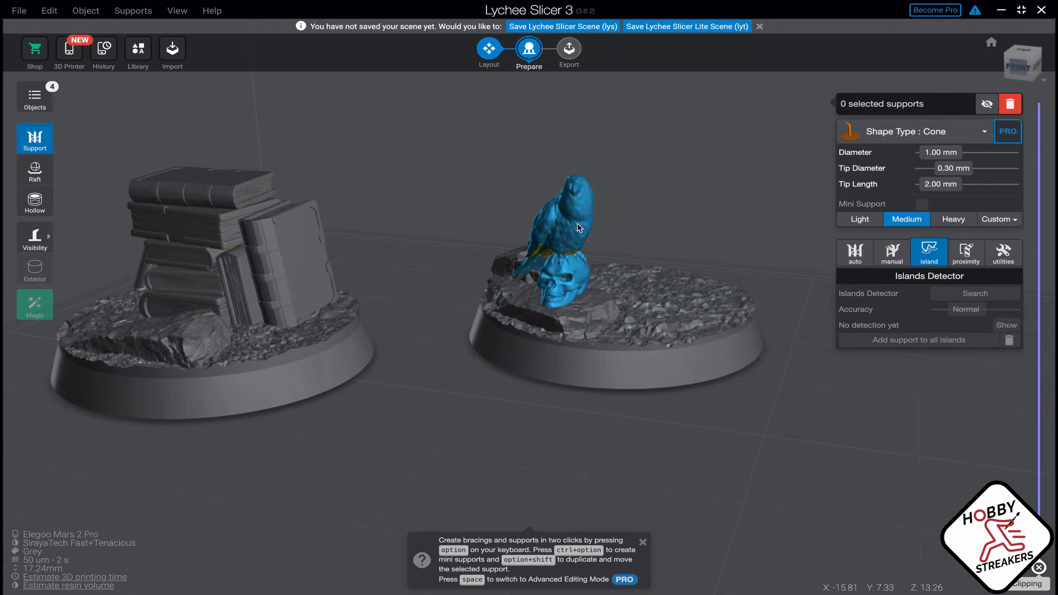
click(252, 272)
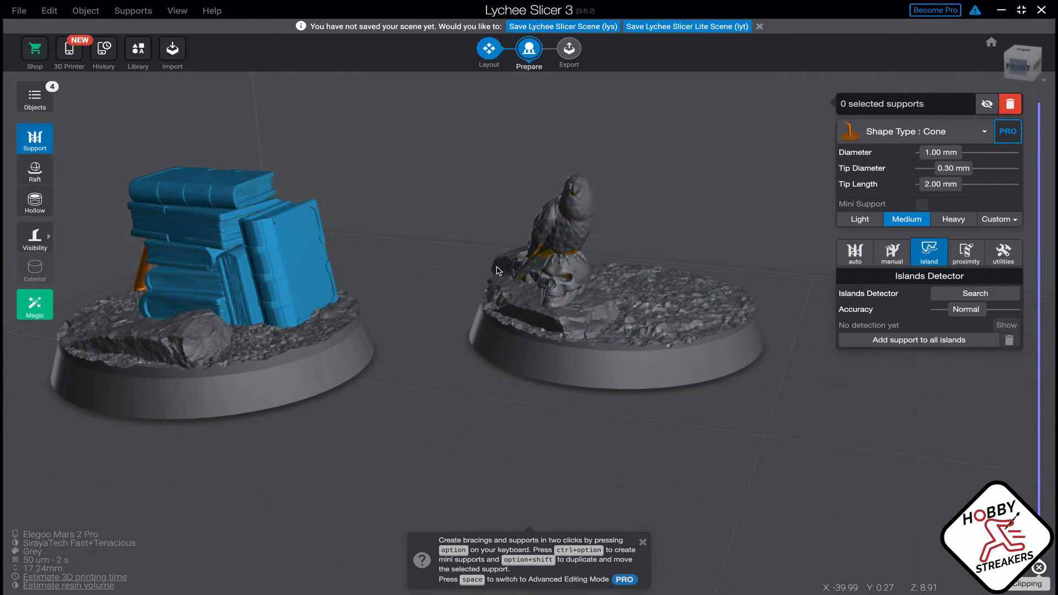
click(571, 227)
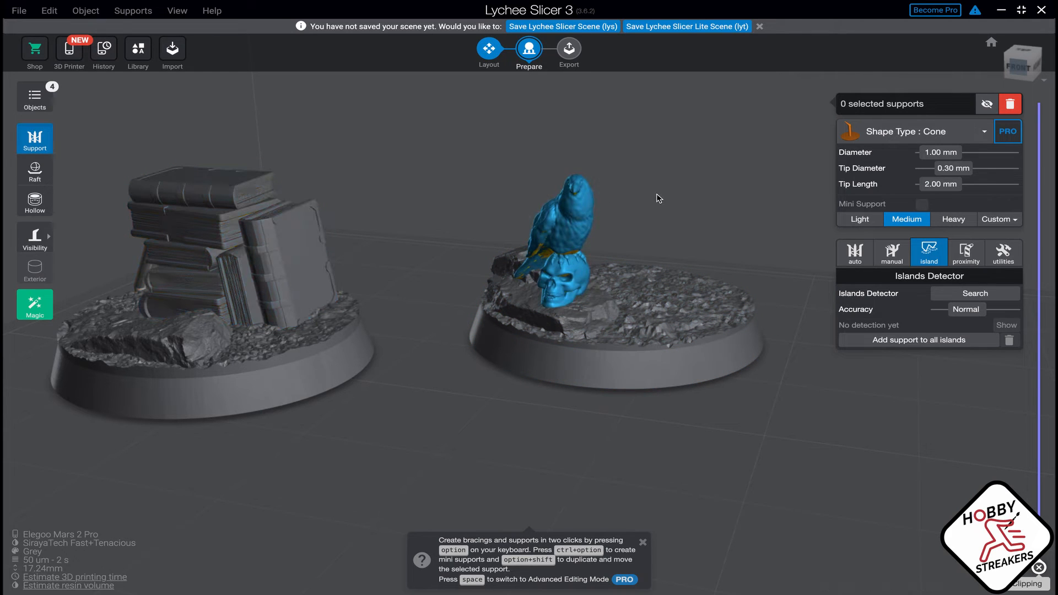
shift+click(263, 238)
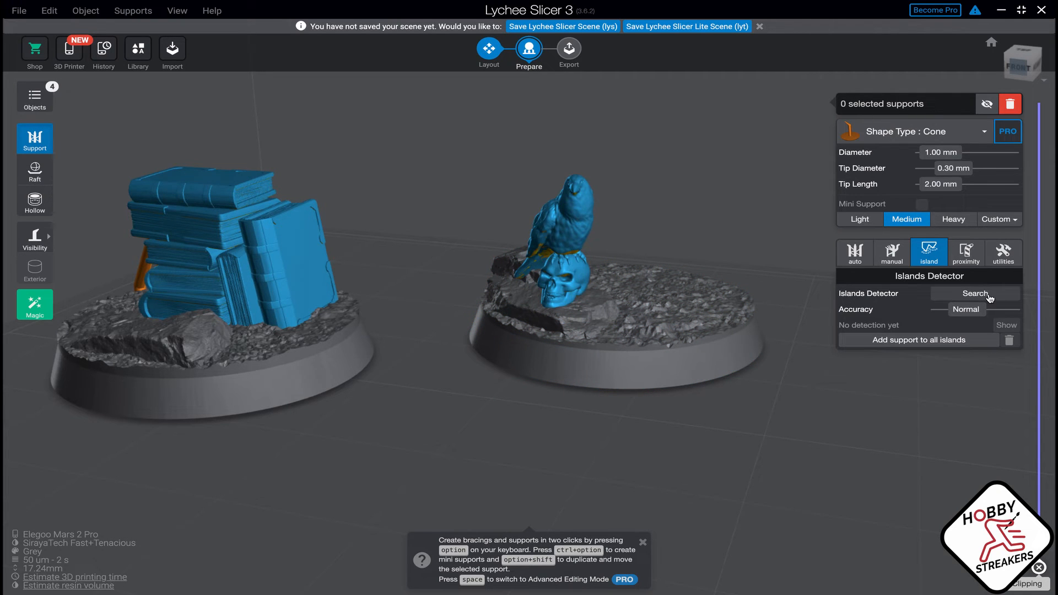
click(953, 219)
click(860, 219)
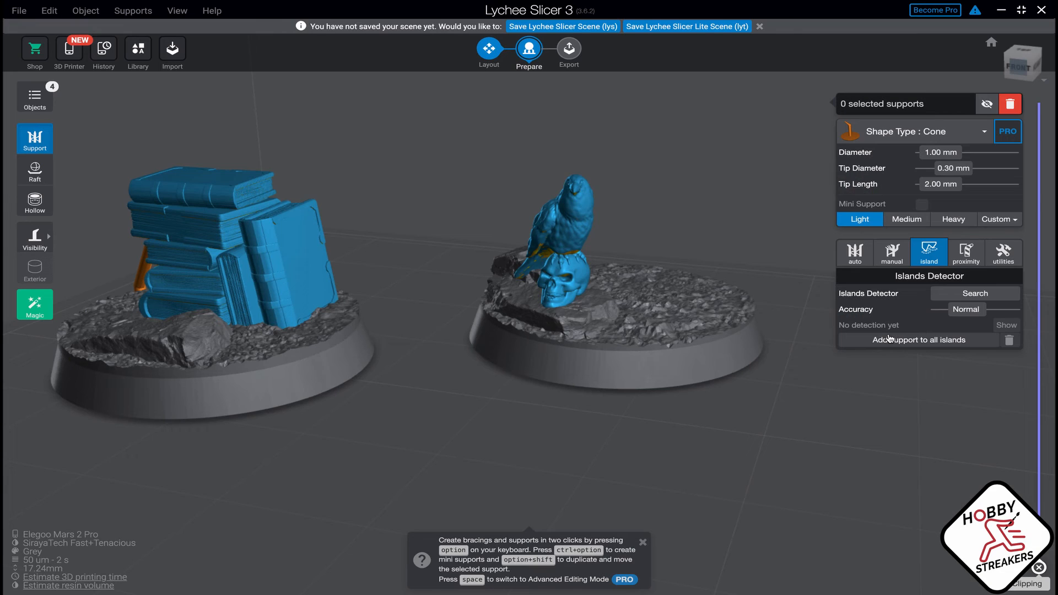
Clear the selection and add a light support under the crow's beak.
drag(690, 442, 641, 372)
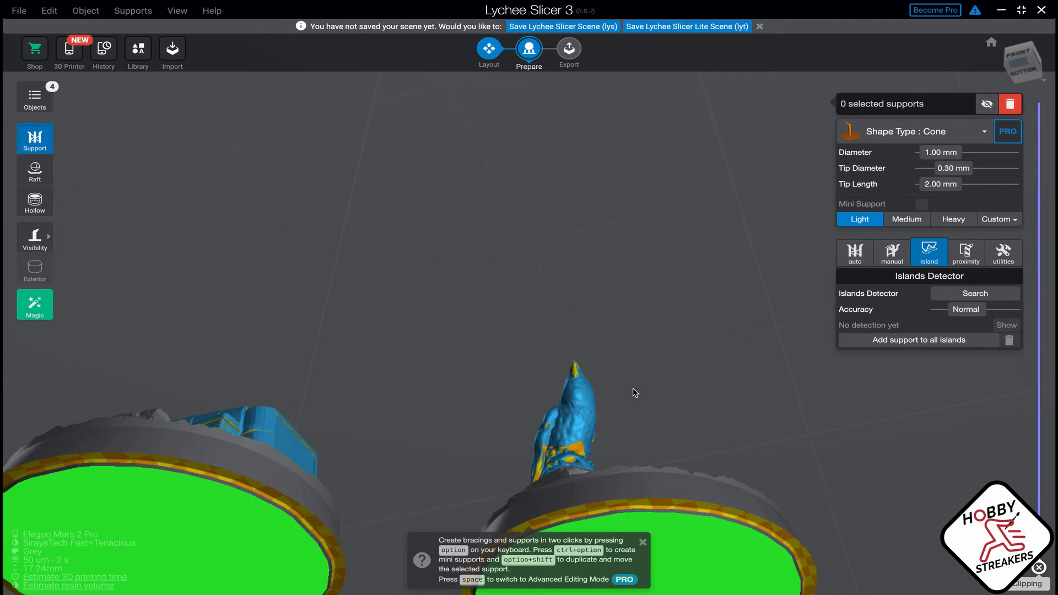
drag(664, 319, 718, 386)
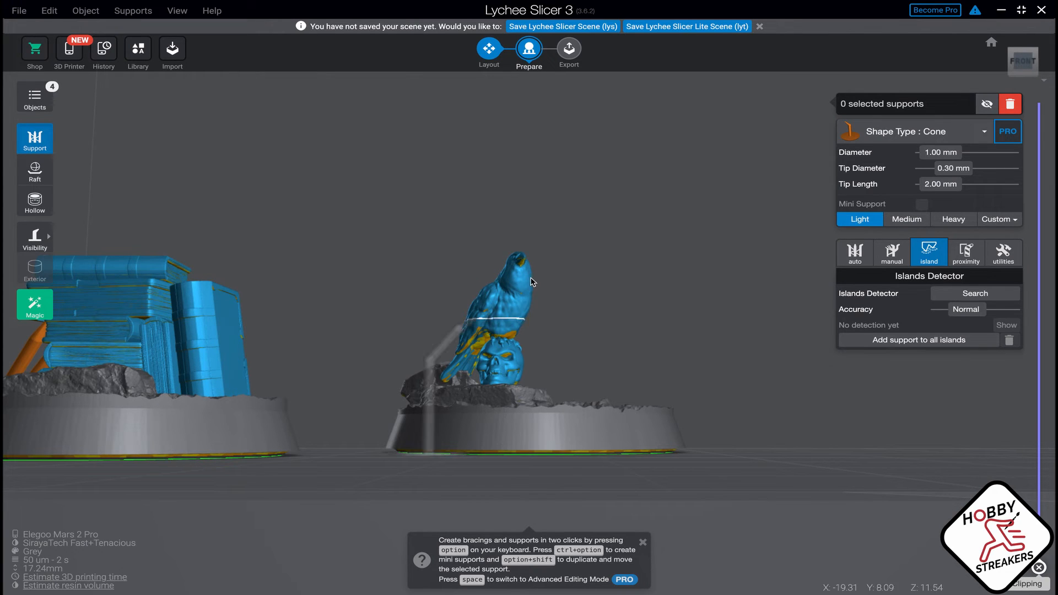
click(586, 243)
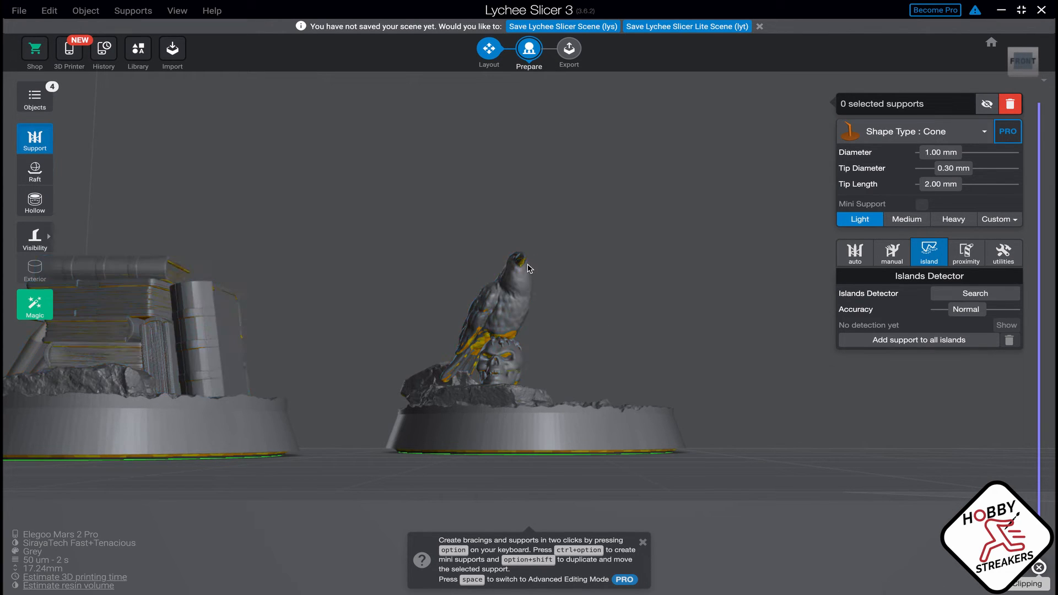
click(524, 269)
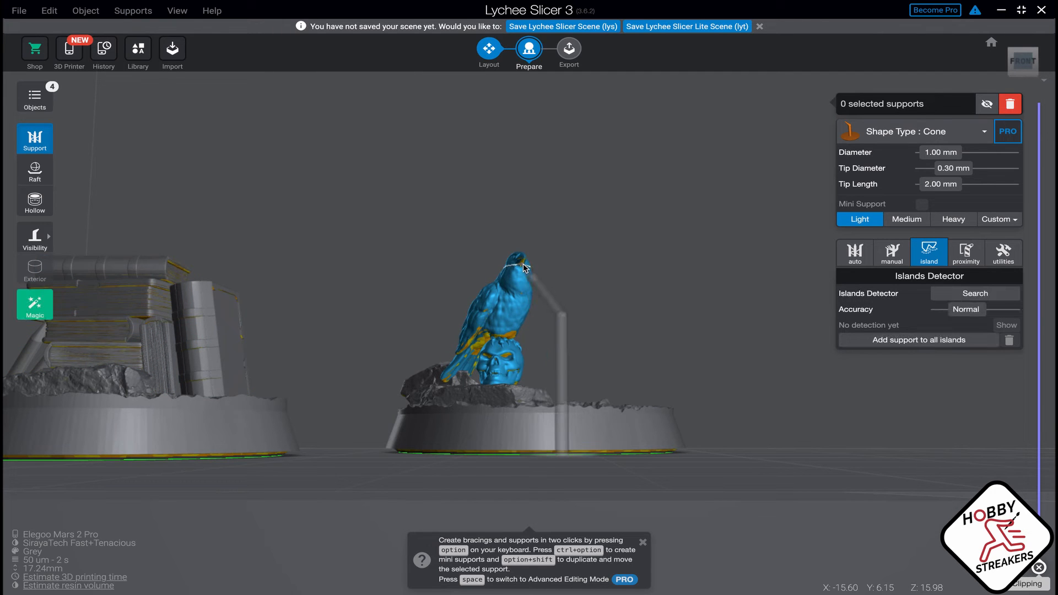
Examine from several angles how the crow's tail and the skull sit relative to the base's rocks.
drag(550, 363, 376, 317)
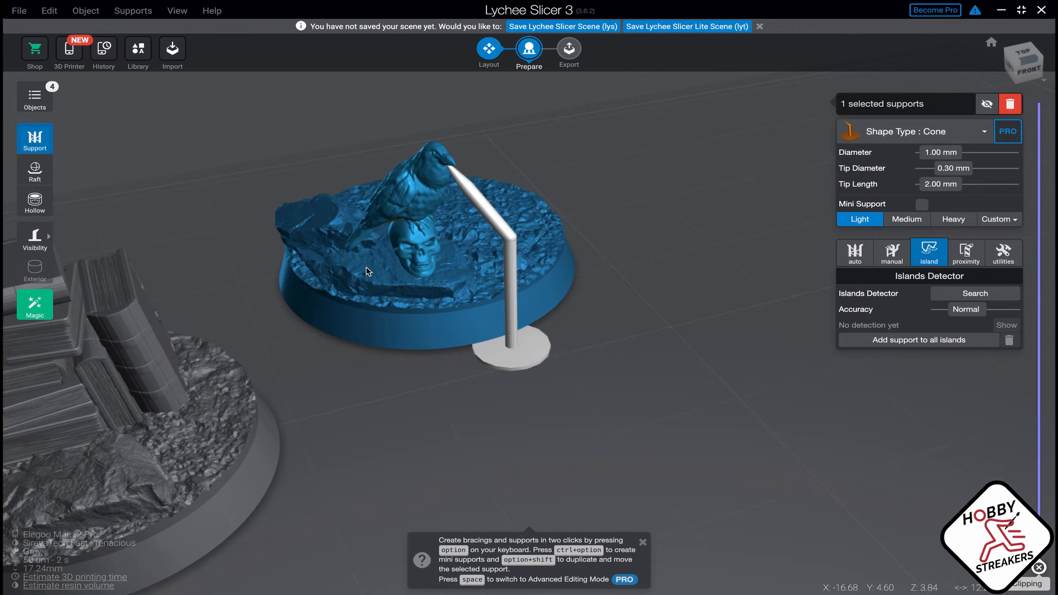
right_drag(368, 359, 369, 264)
scroll(373, 206, up, 5)
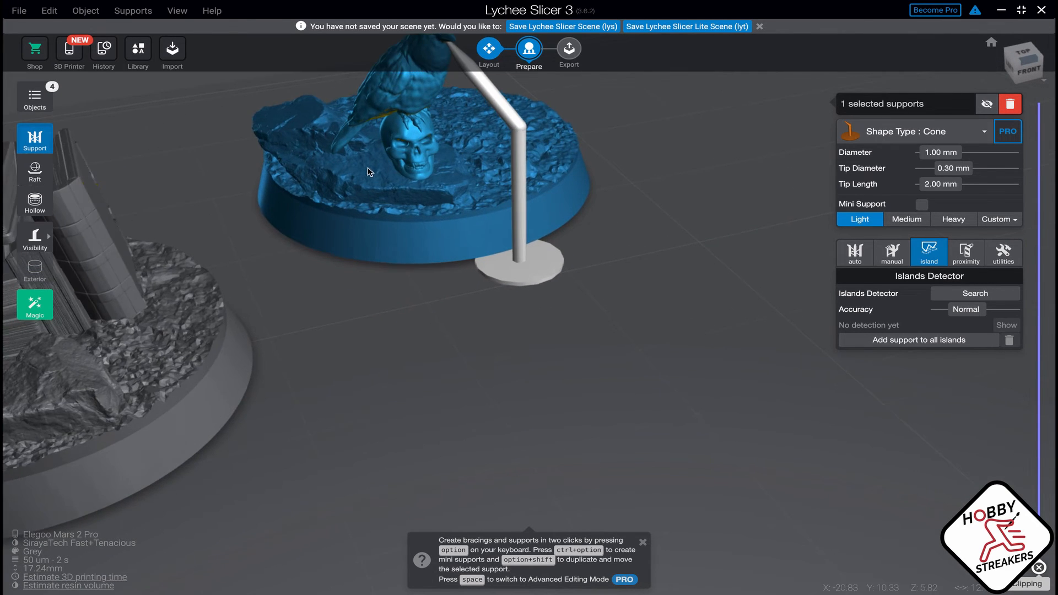
drag(385, 188, 107, 220)
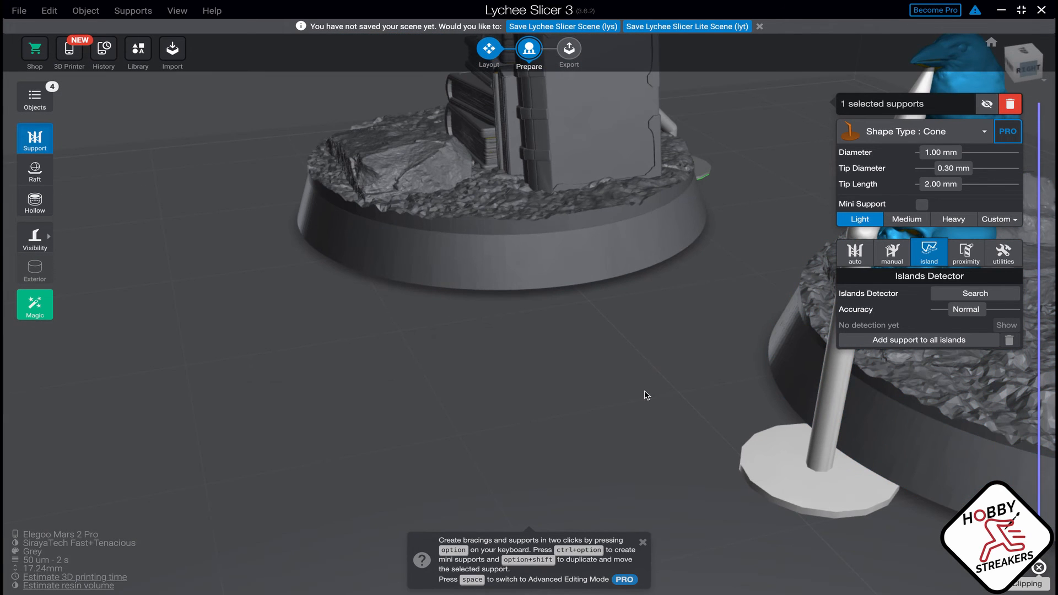
drag(591, 375, 564, 379)
right_drag(563, 379, 497, 383)
right_drag(670, 404, 351, 370)
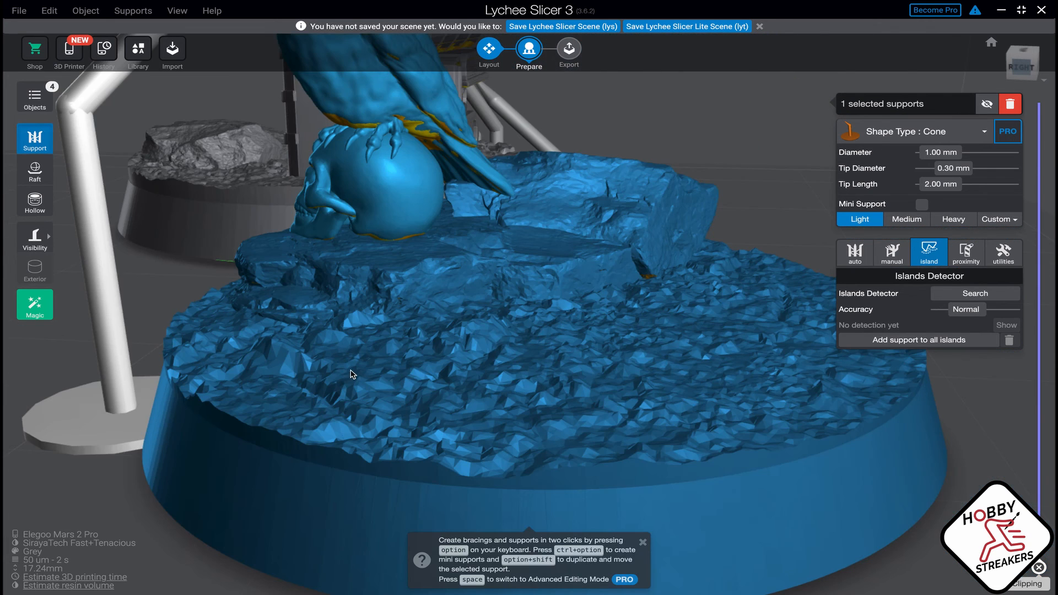
drag(350, 375, 457, 243)
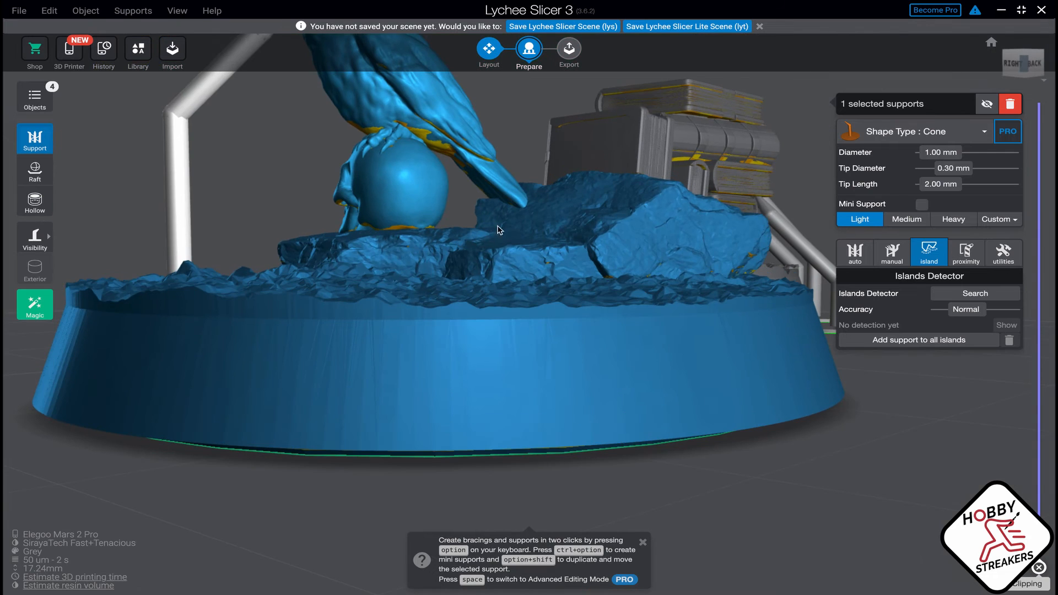
drag(517, 196, 521, 175)
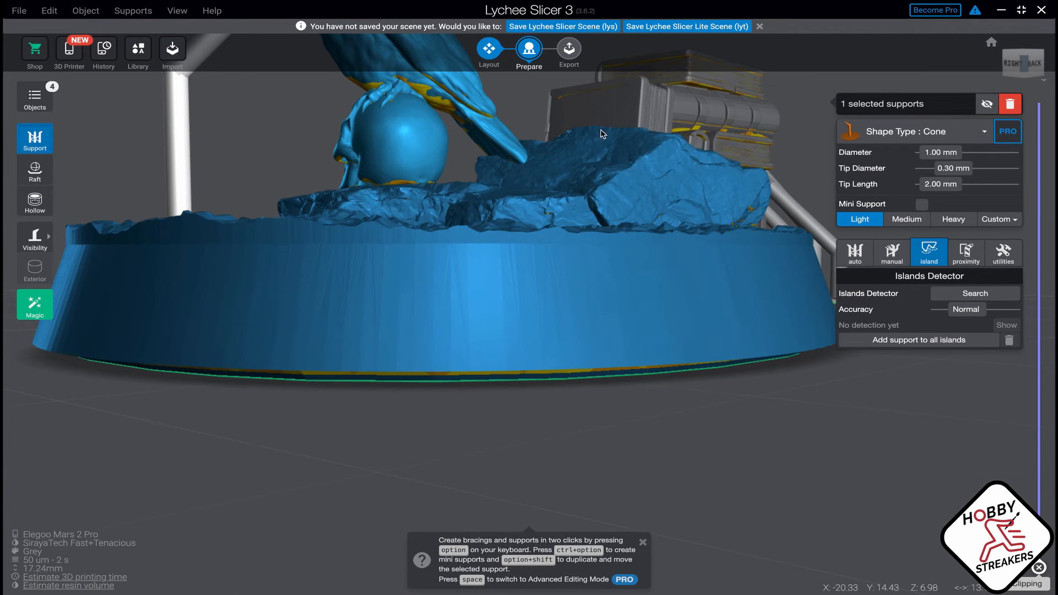
drag(602, 134, 434, 124)
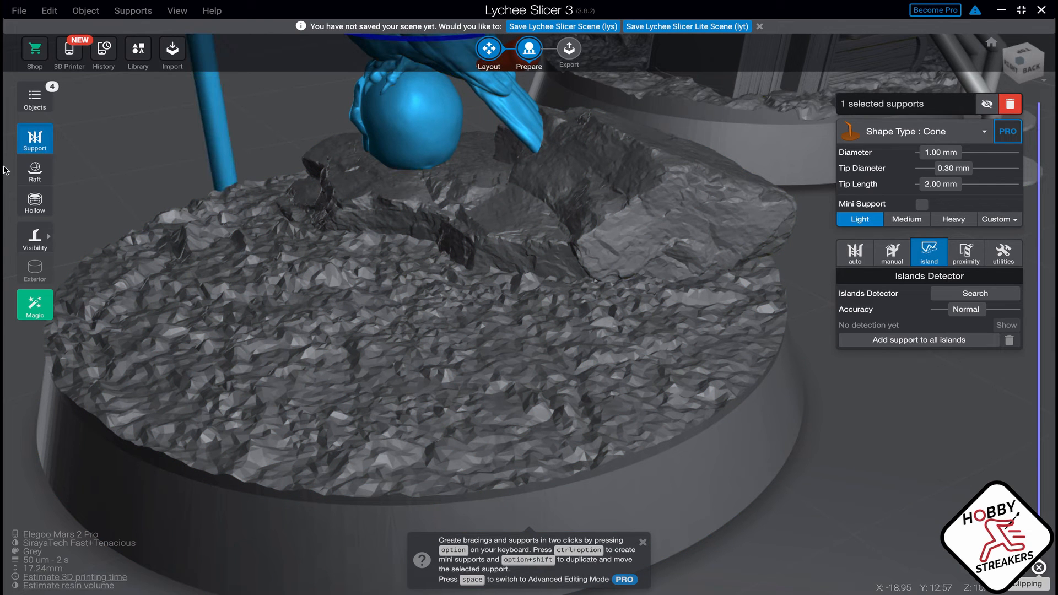
Return to the layout and rotate the skull and crow model about Z to about -68.22 degrees.
click(489, 51)
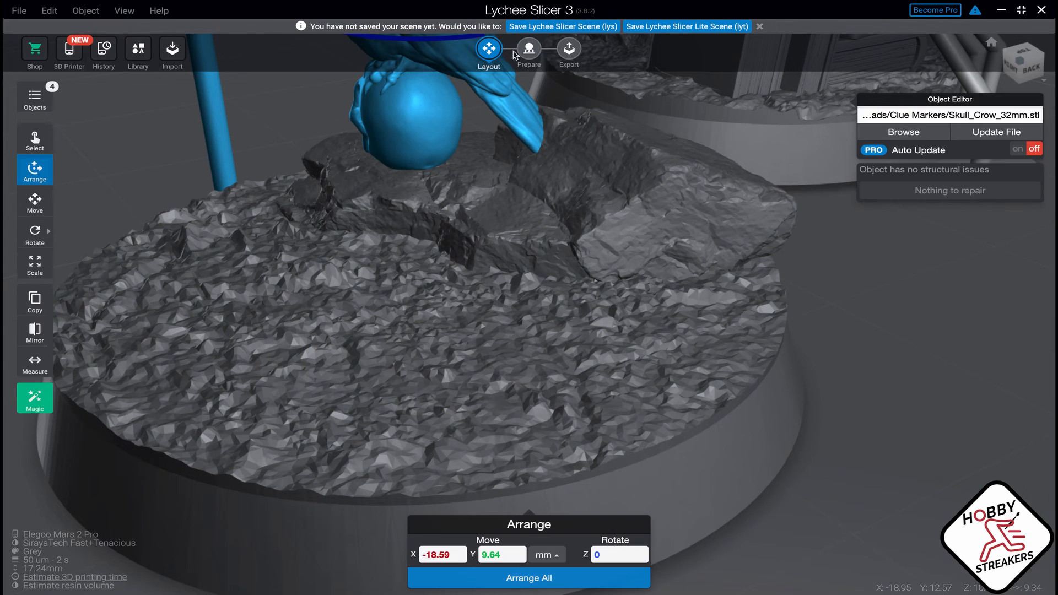
click(52, 232)
key(r)
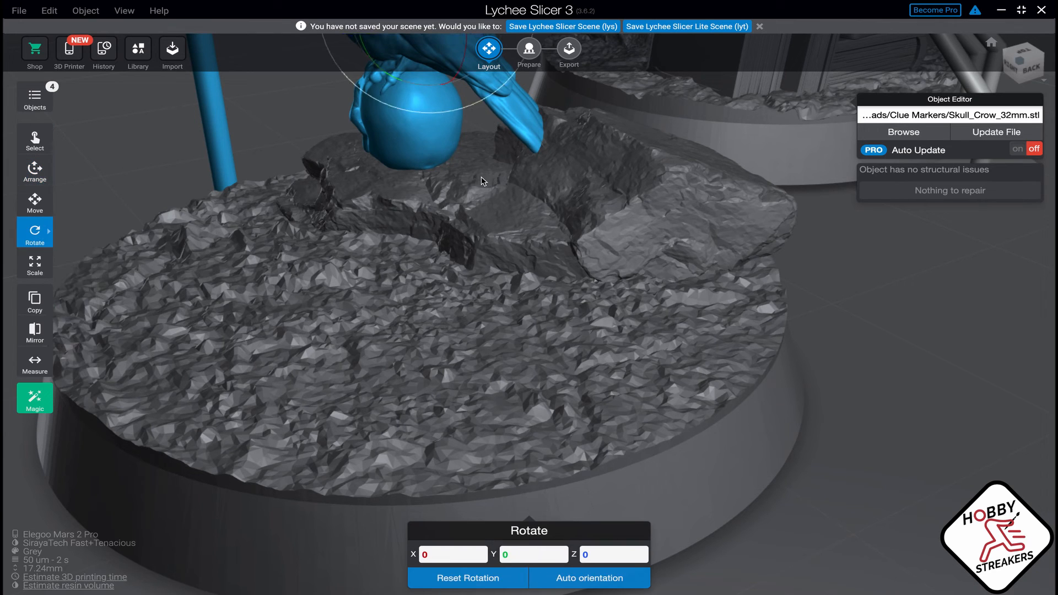
click(482, 181)
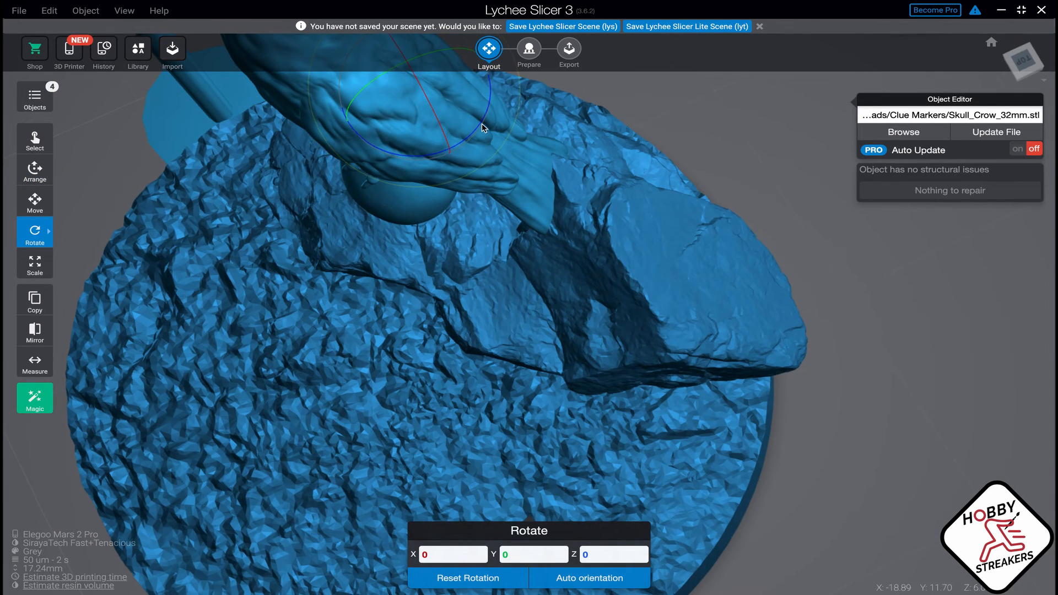
click(481, 126)
drag(472, 132, 377, 149)
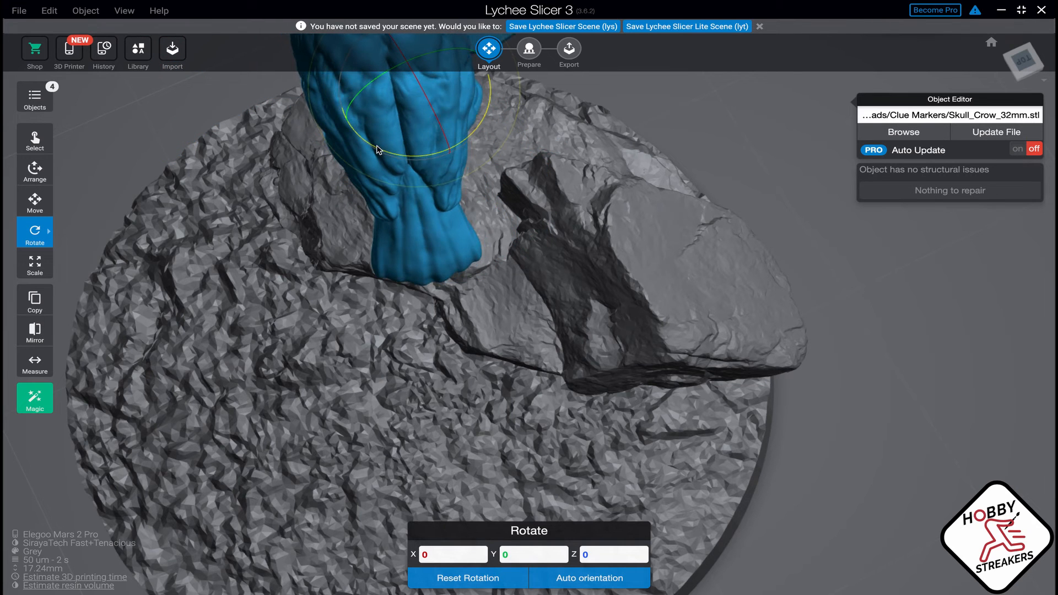
click(521, 313)
right_drag(520, 313, 711, 226)
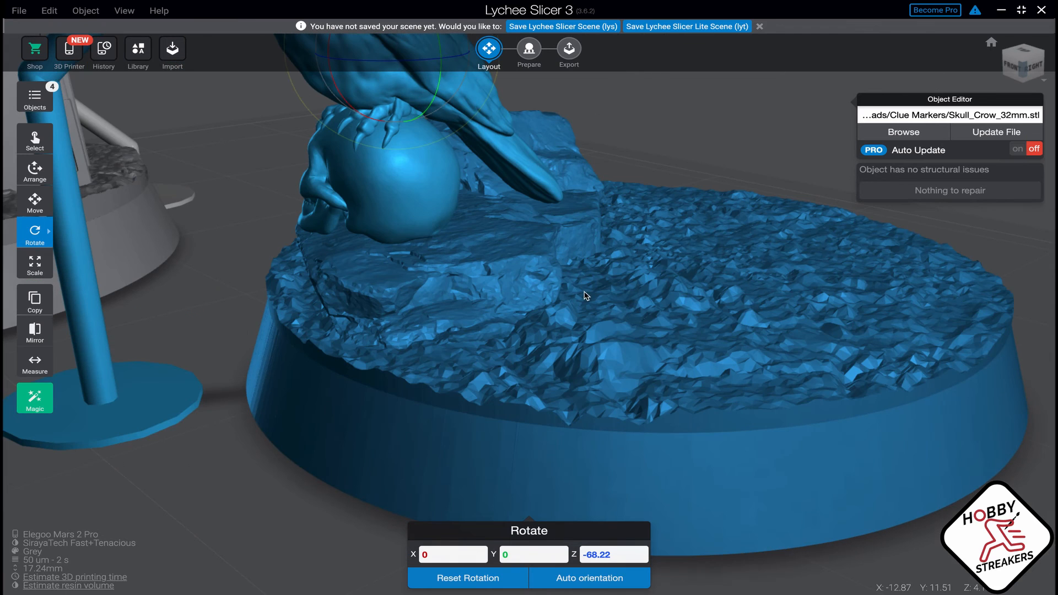
Move the skull and crow model along X to about -17.18 mm and lower it to about 5.54 mm in Z.
right_drag(585, 296, 709, 290)
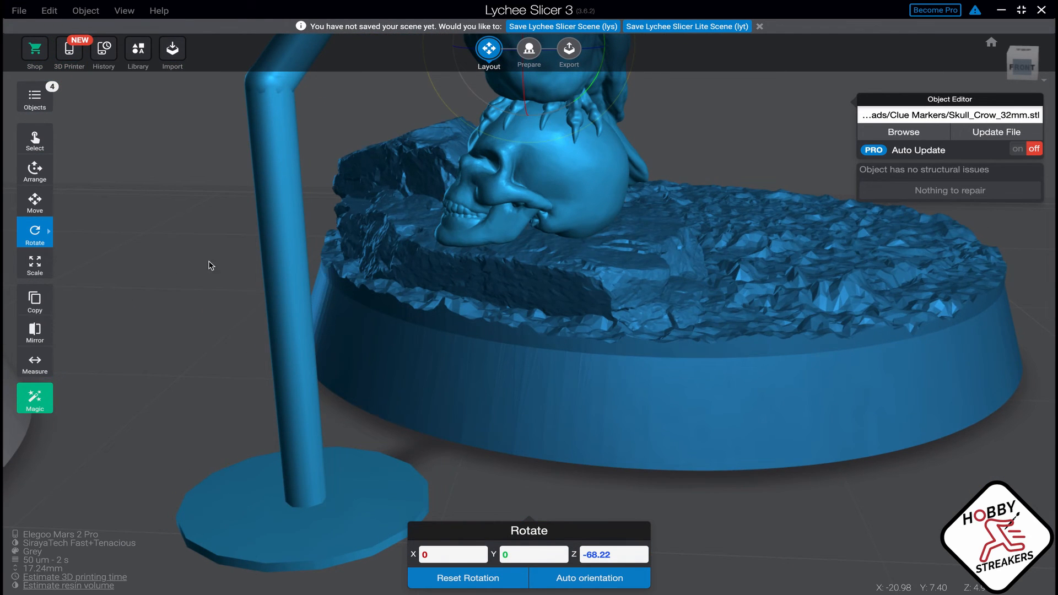
click(211, 266)
click(44, 203)
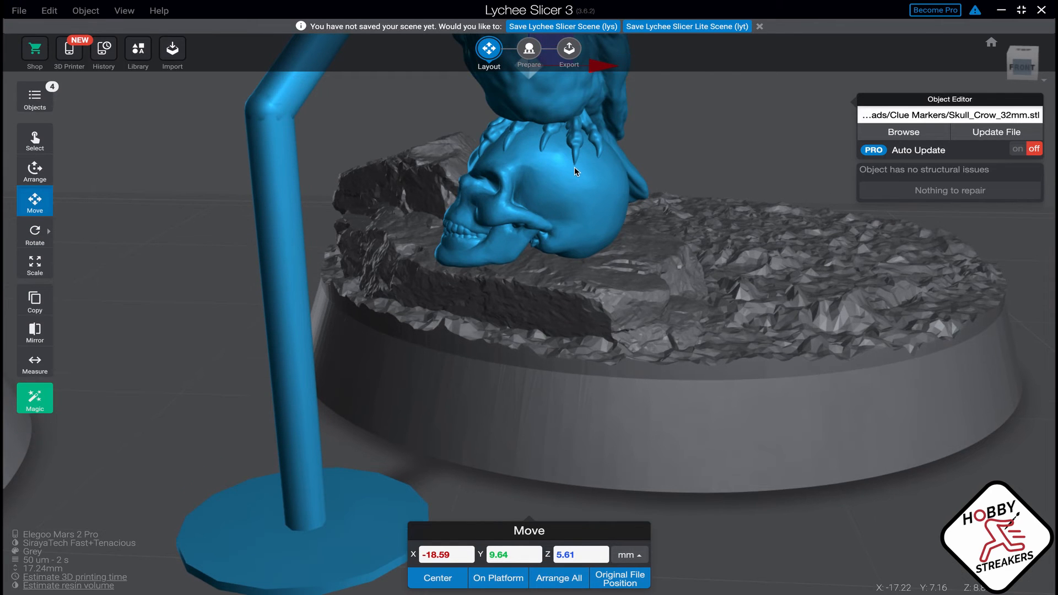
right_drag(595, 134, 593, 164)
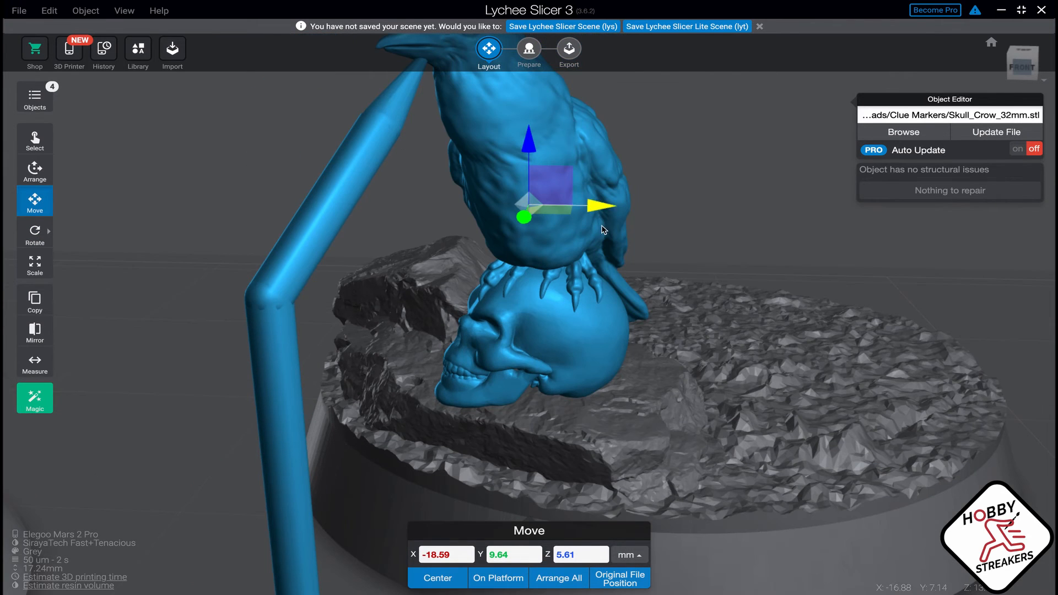
drag(611, 209, 640, 212)
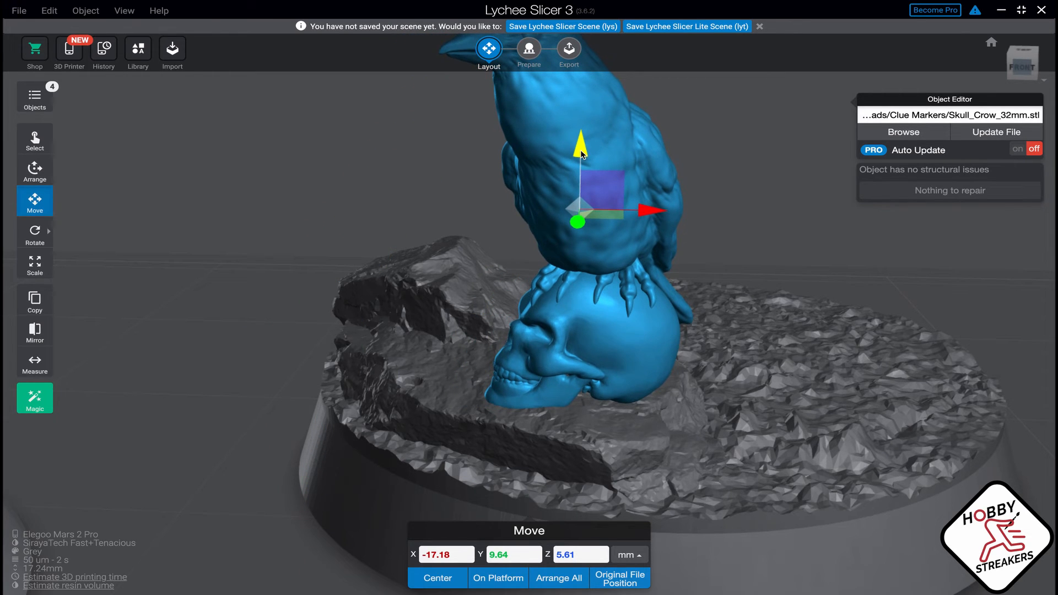
drag(582, 154, 582, 158)
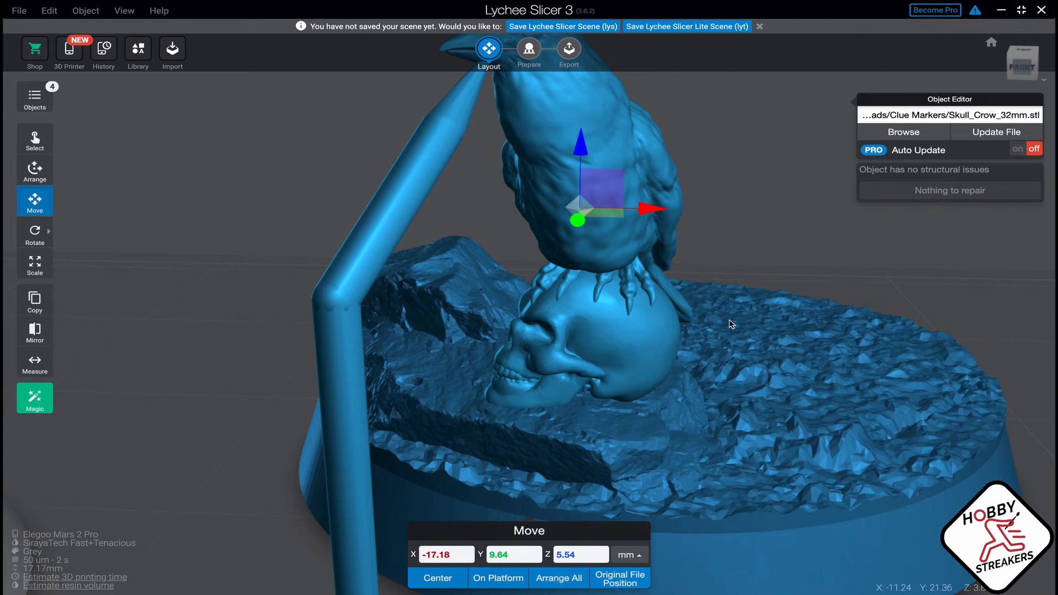
Return to support preparation, compare the Light, Medium and Heavy presets, choose Light and search for islands.
right_drag(826, 371, 625, 347)
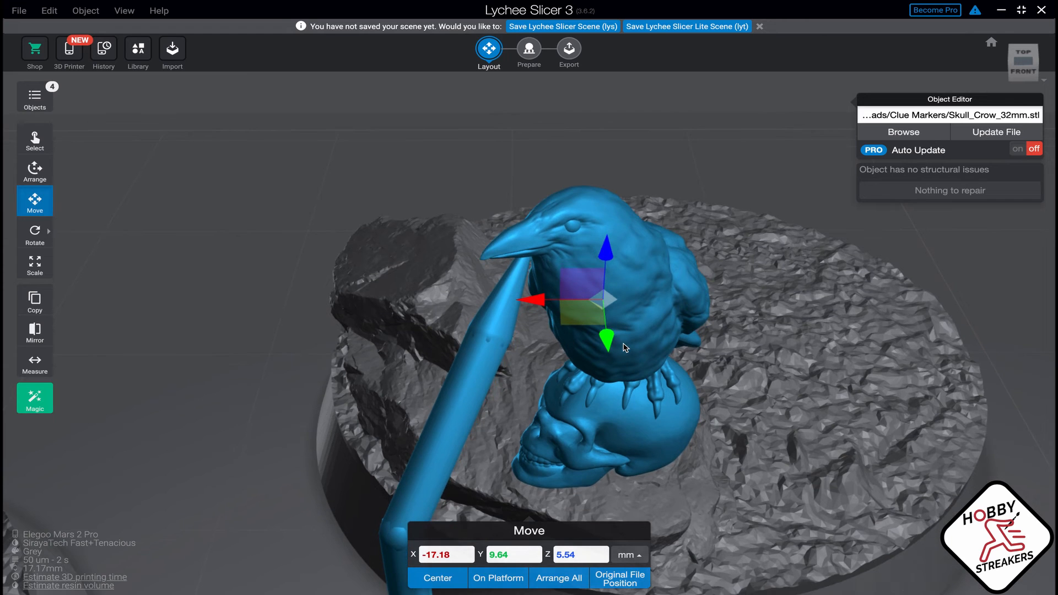
scroll(700, 358, down, 5)
right_drag(692, 359, 710, 322)
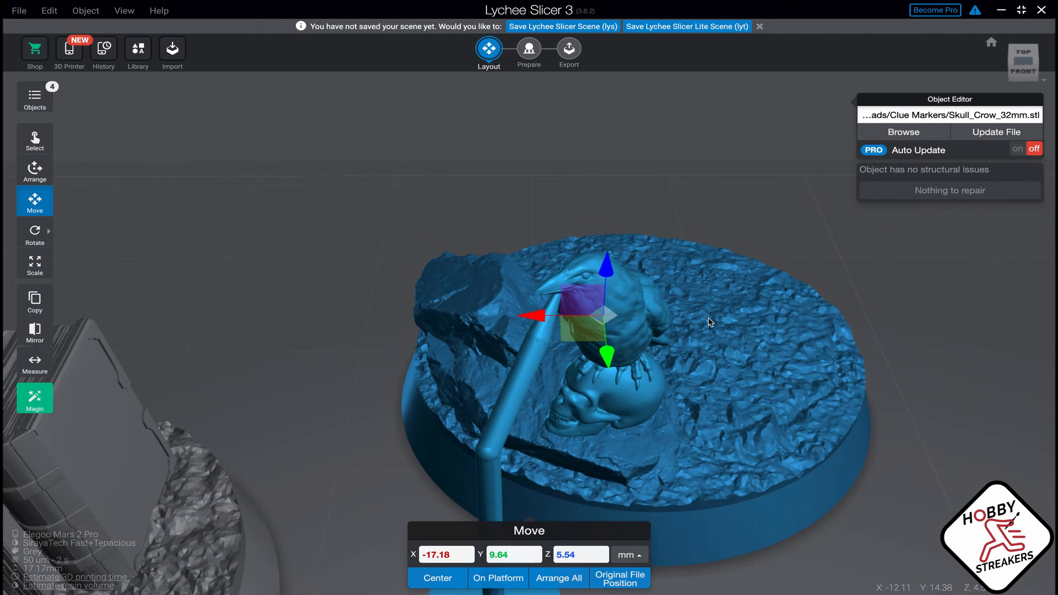
click(530, 55)
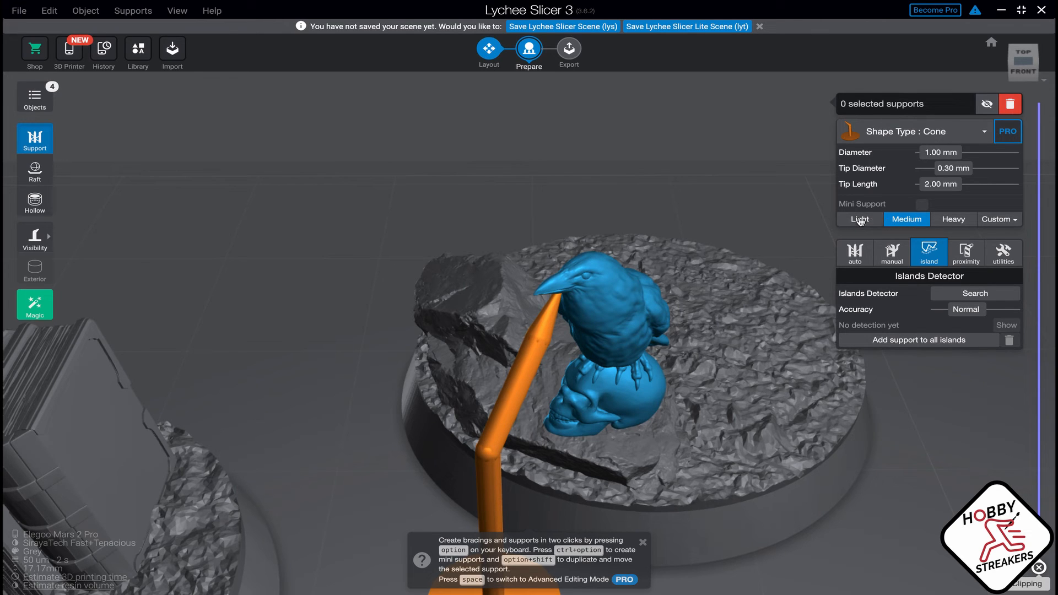
click(902, 221)
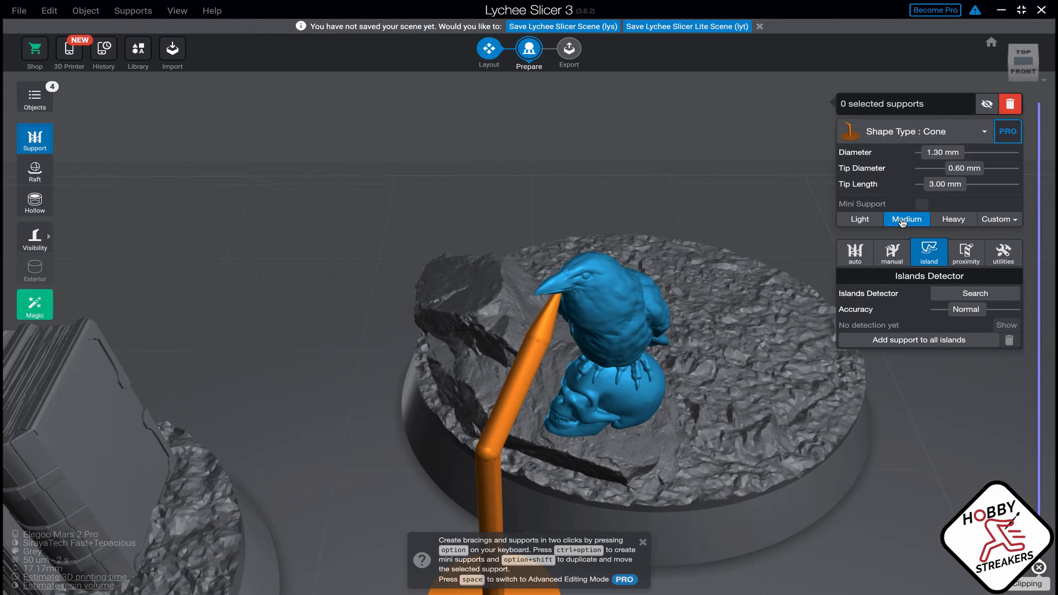
click(862, 221)
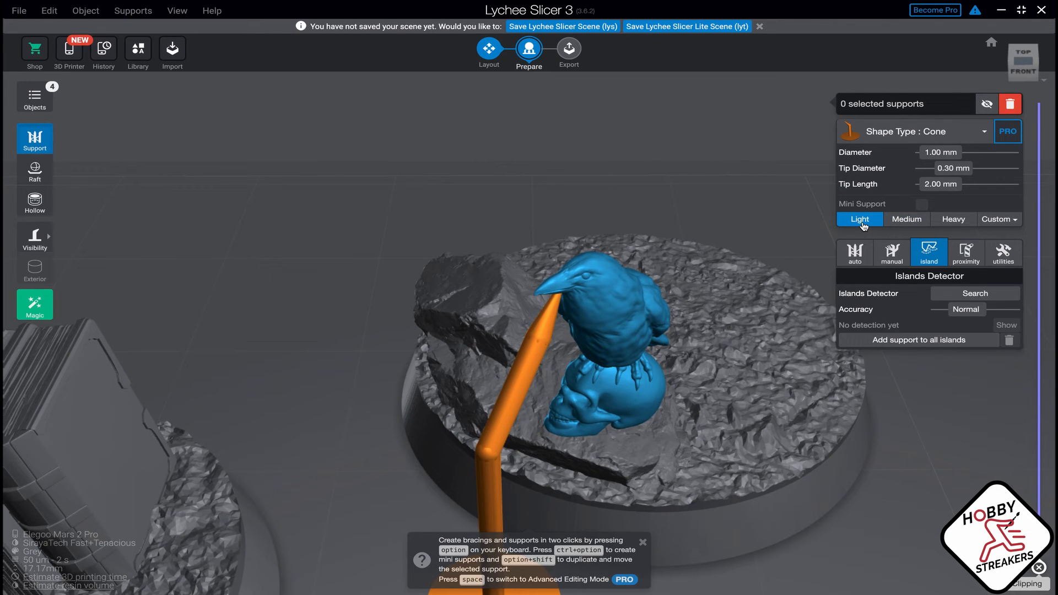
click(908, 220)
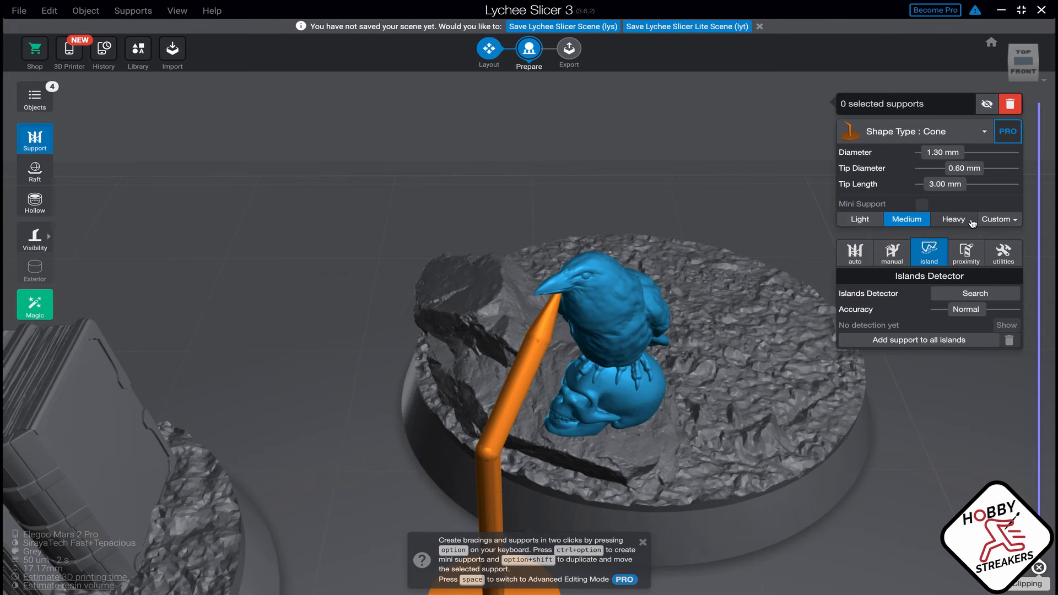
click(960, 221)
click(857, 220)
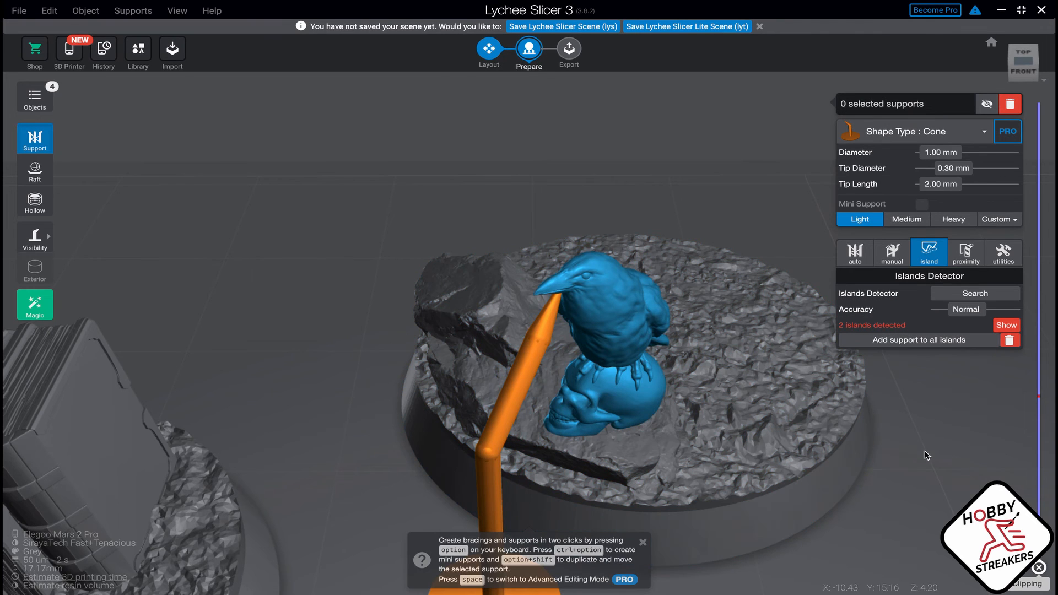
Show the detected islands and add two light mini supports under the lower edge of the crow's tail.
right_drag(875, 396, 847, 396)
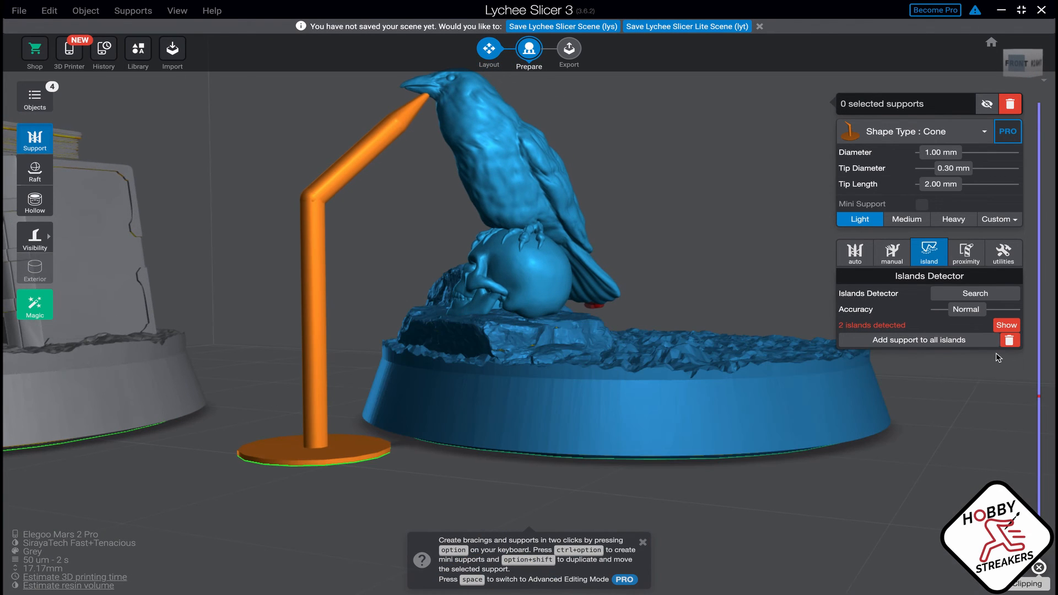
click(1007, 326)
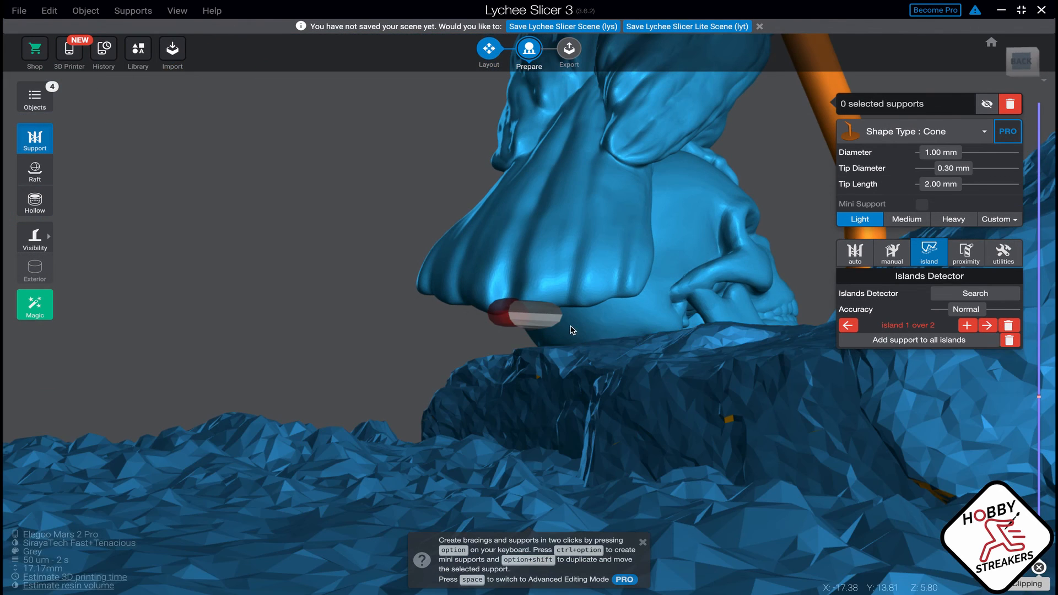
click(532, 309)
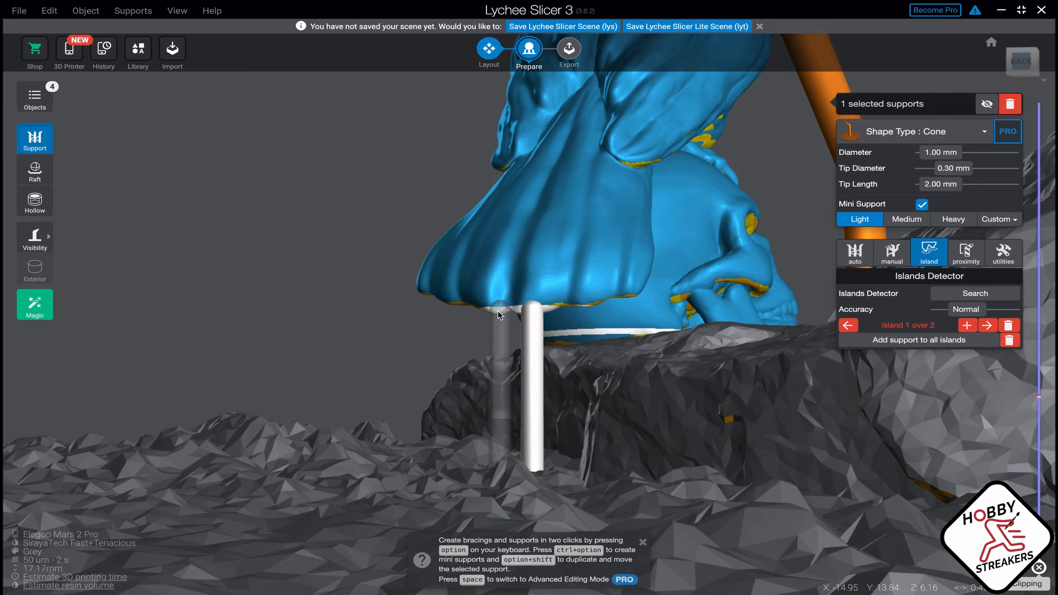
click(494, 315)
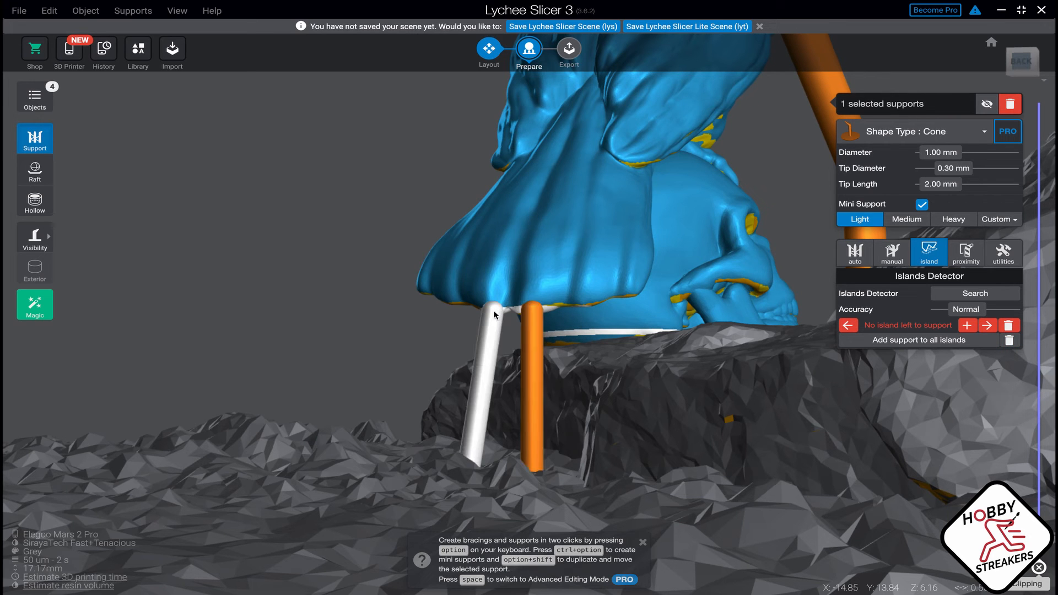
click(524, 390)
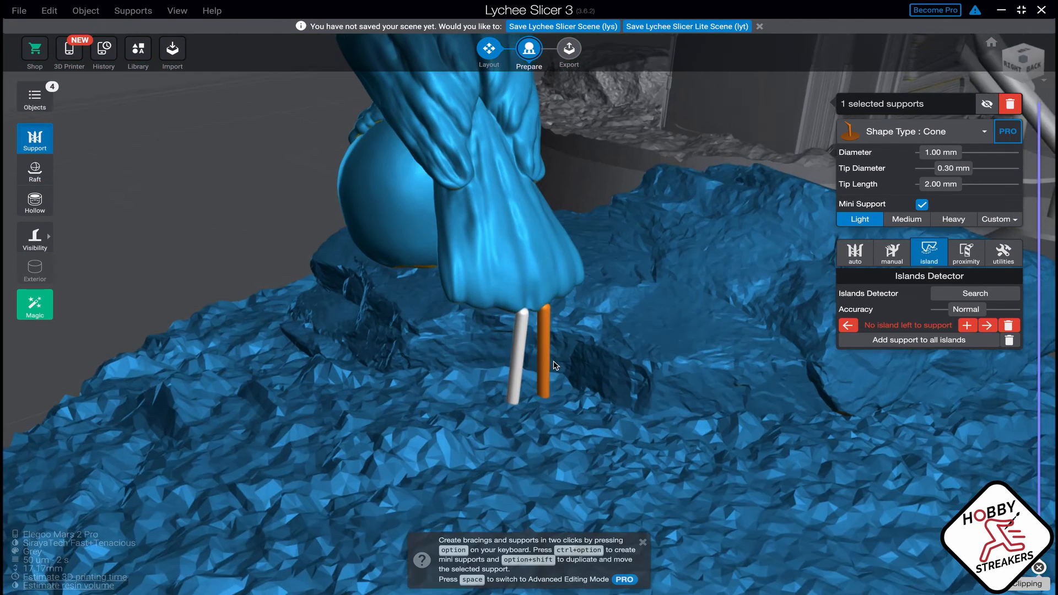
Add a light mini support under the crow's body just behind the skull, reaching down to the rock.
right_drag(554, 362, 737, 268)
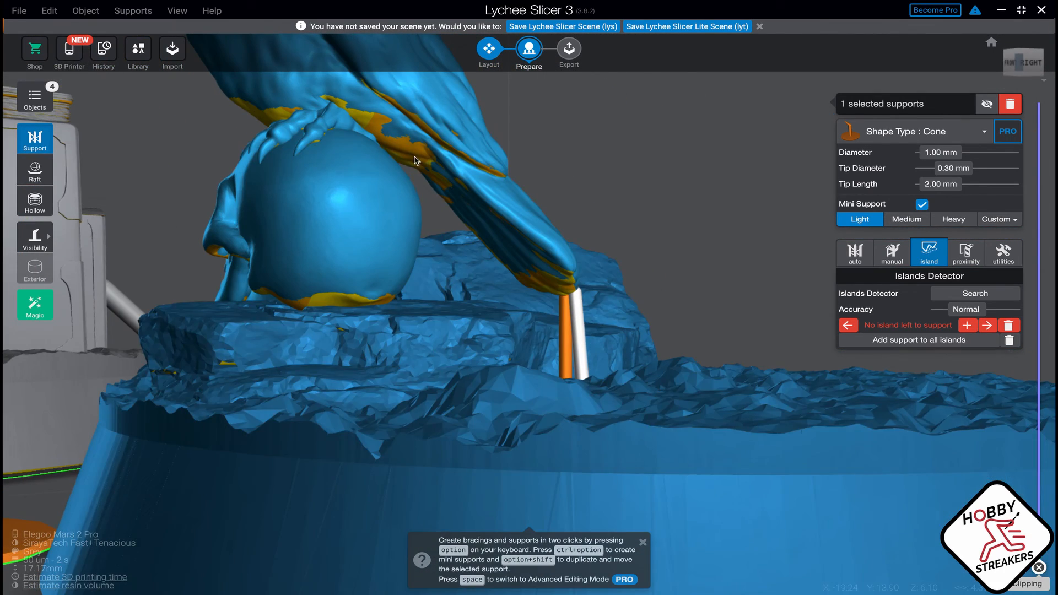
click(411, 151)
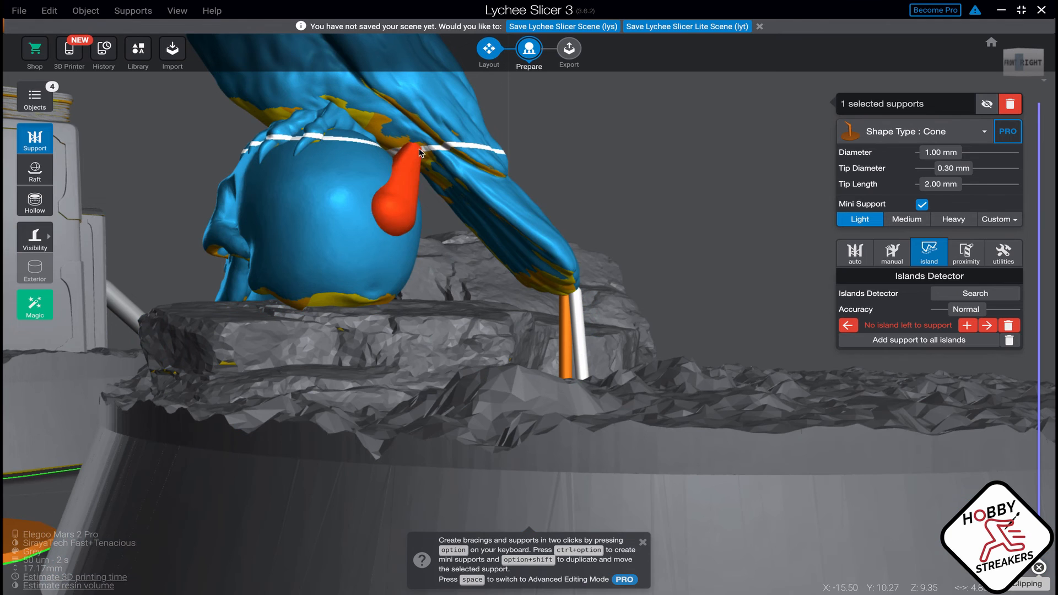
drag(420, 152, 433, 175)
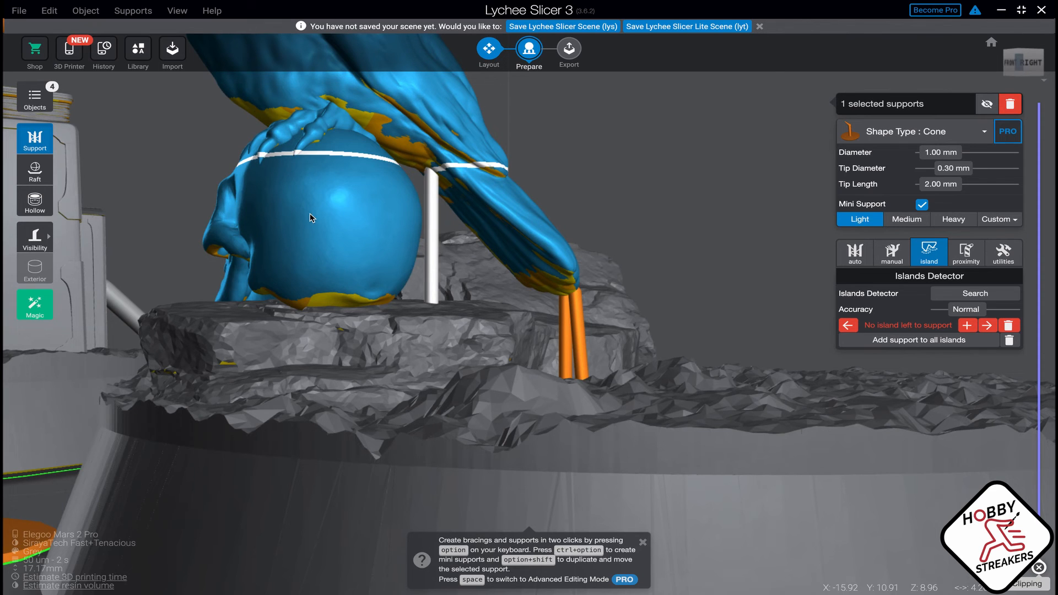
Search for islands again and examine the supported skull and crow marker from all sides, including the base's underside.
mouse_move(418, 207)
right_down()
mouse_move(457, 200)
mouse_move(502, 232)
mouse_move(489, 243)
right_up()
key(Right)
key(Right)
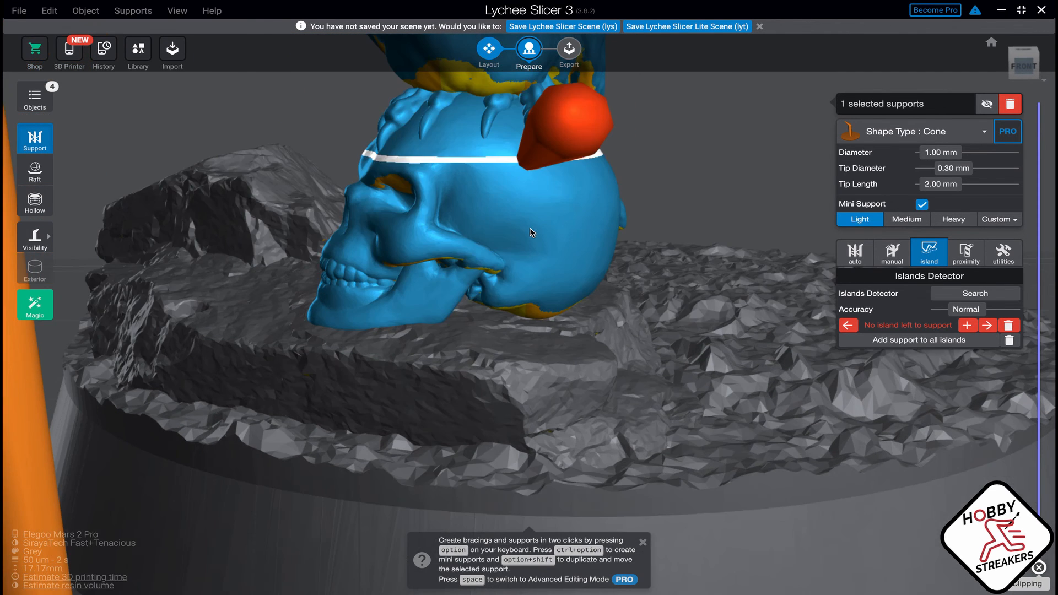
scroll(499, 191, down, 5)
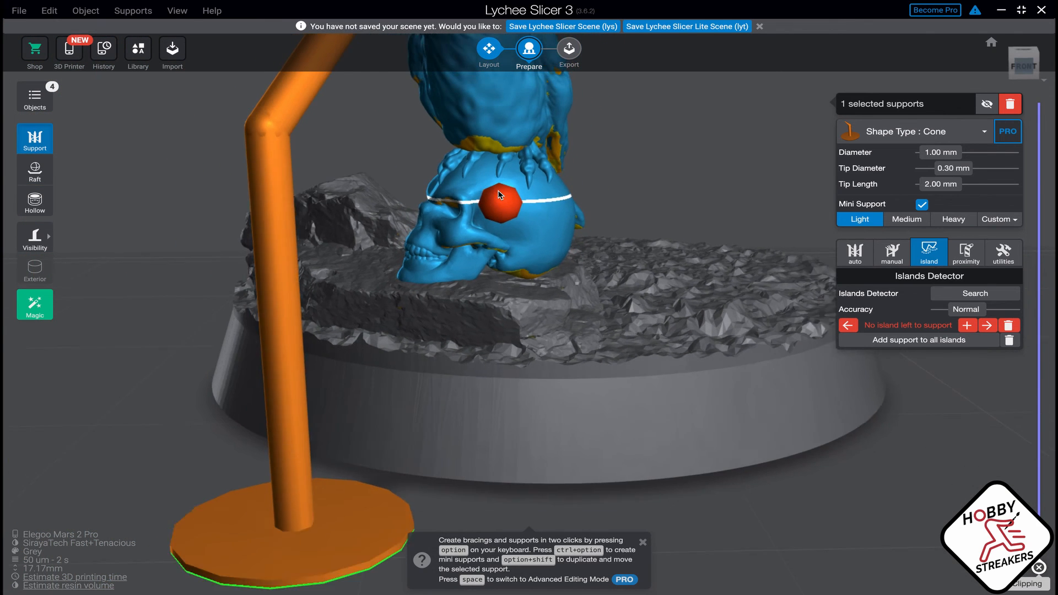
scroll(499, 194, down, 3)
scroll(500, 195, down, 4)
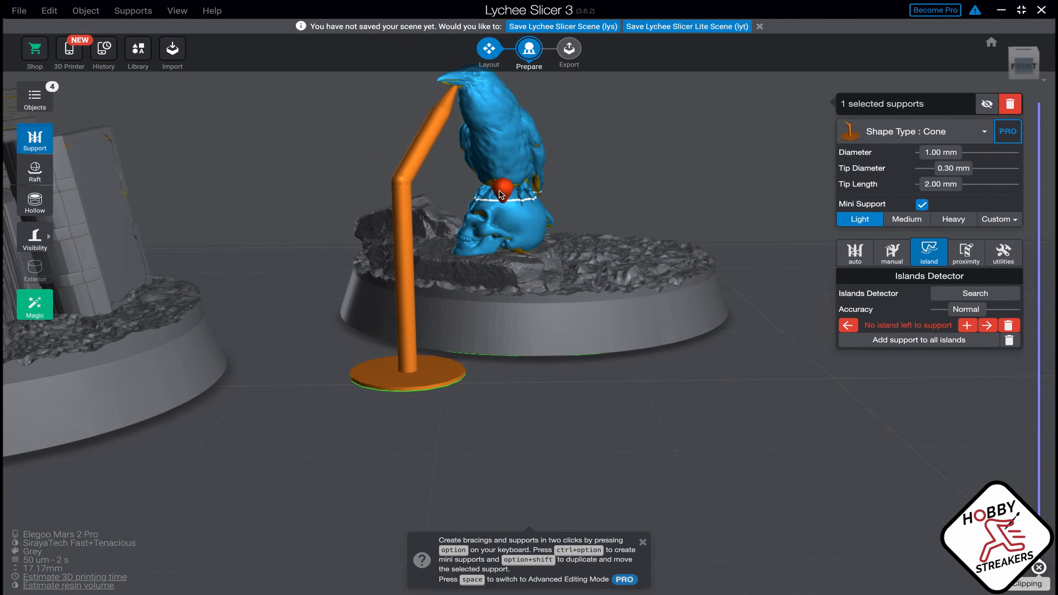
click(557, 371)
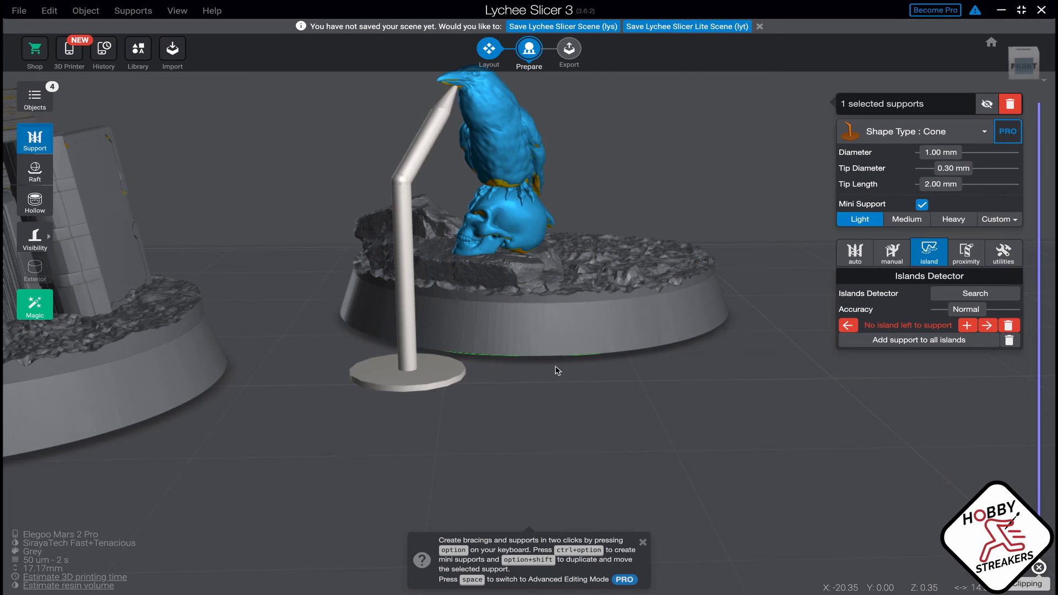
drag(558, 370, 575, 197)
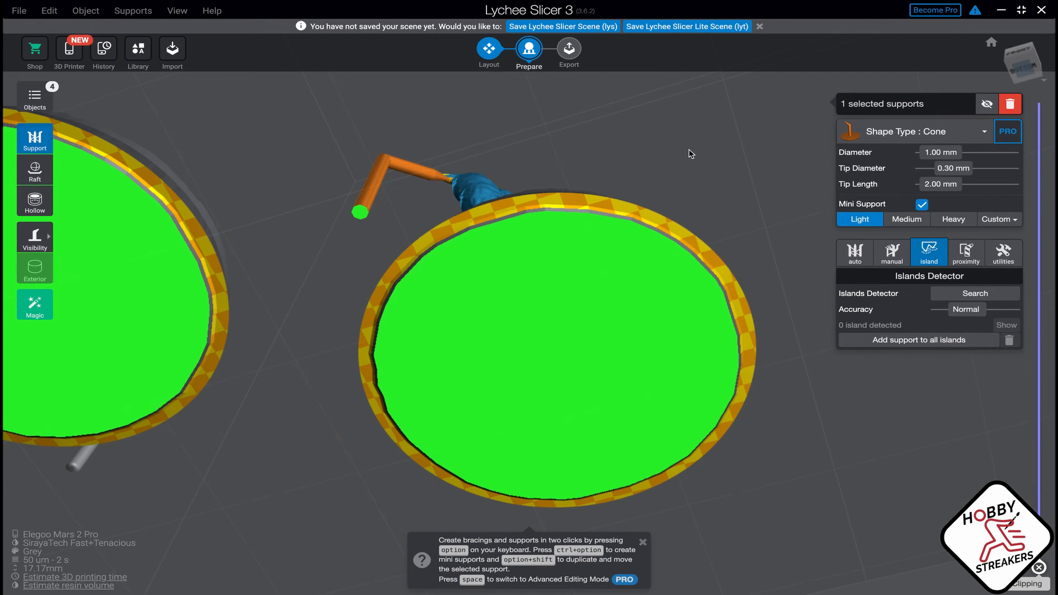
drag(736, 126, 650, 232)
right_drag(670, 172, 588, 220)
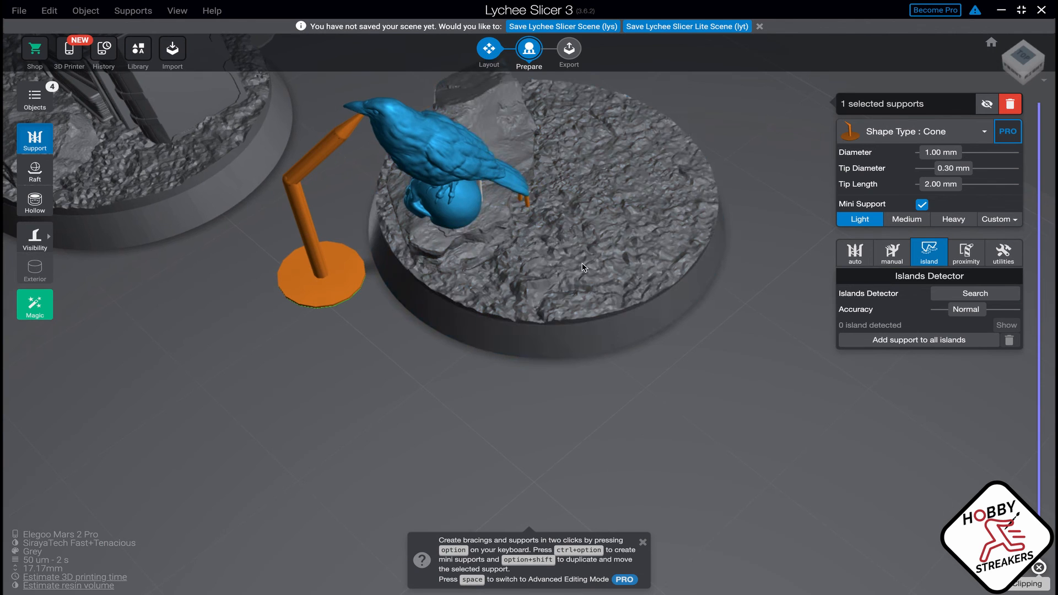
scroll(643, 233, down, 4)
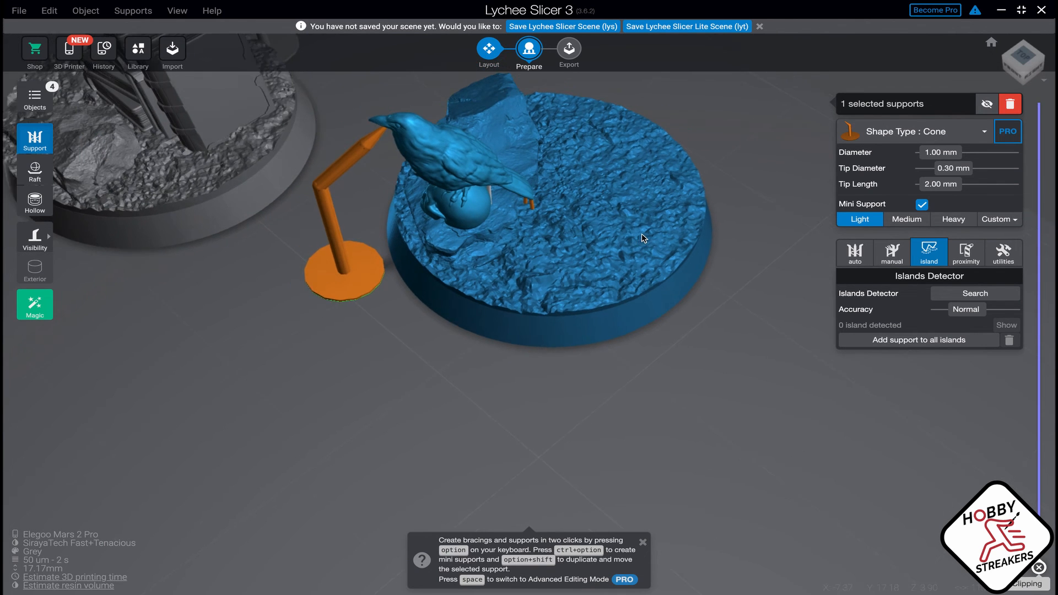
scroll(642, 237, down, 2)
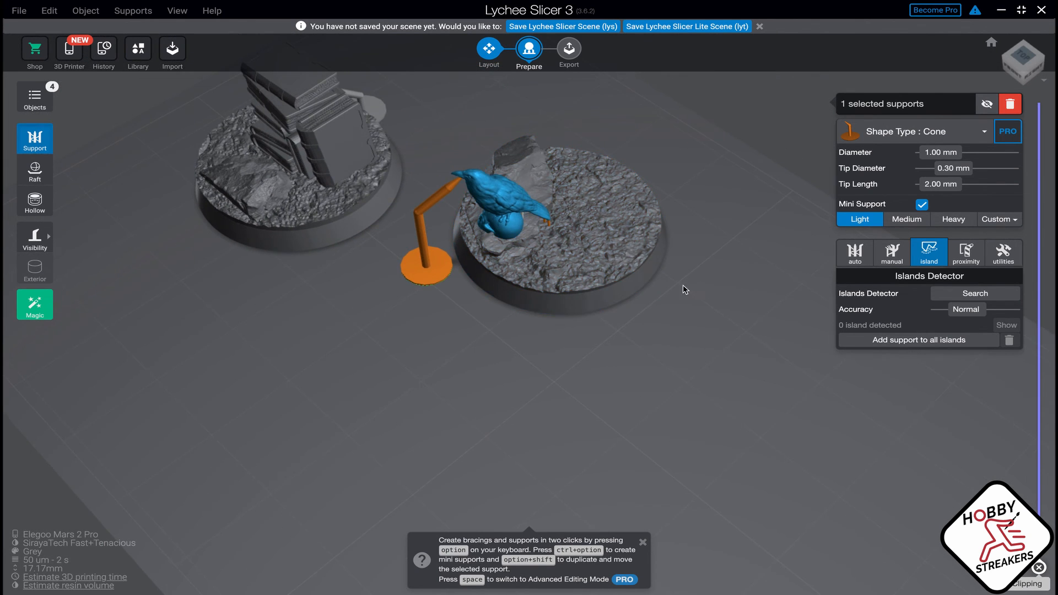
Move the foot of the crow's beak support closer to the rough ground base and check its clearance from below and above.
right_drag(685, 292, 711, 271)
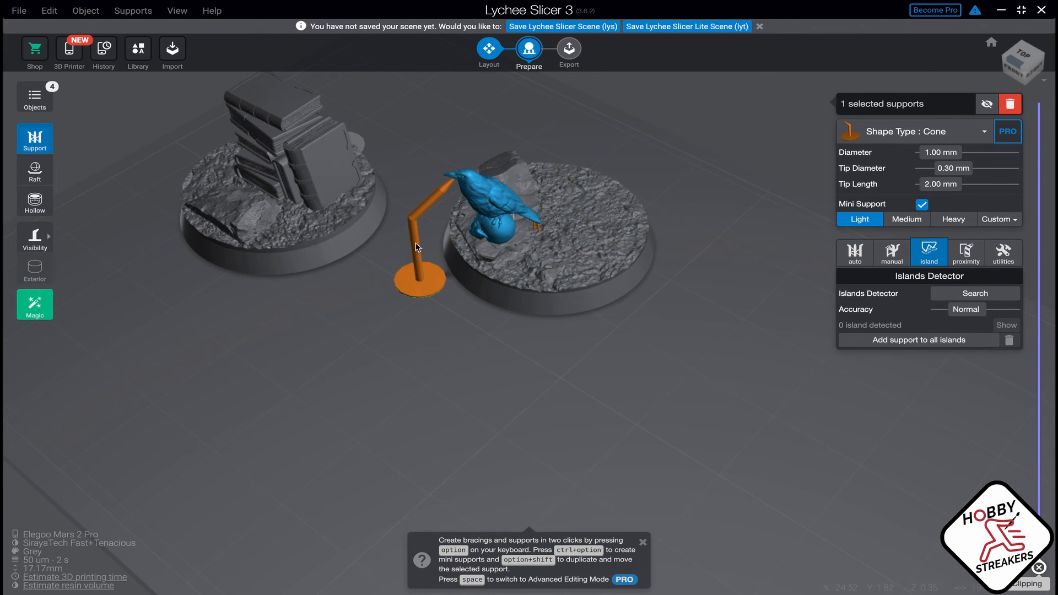
drag(405, 284, 440, 293)
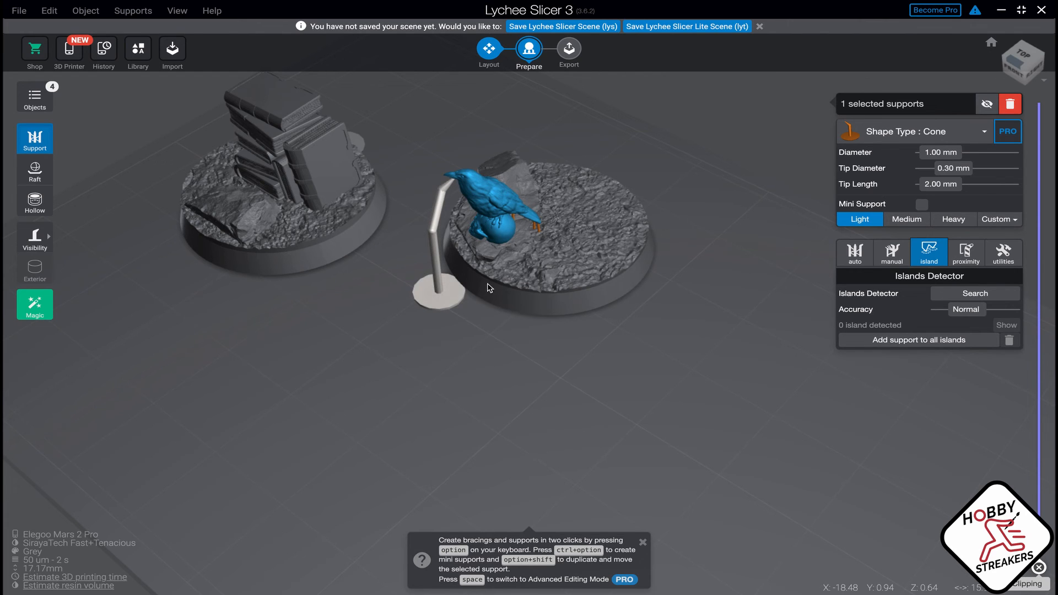
right_drag(595, 352, 588, 214)
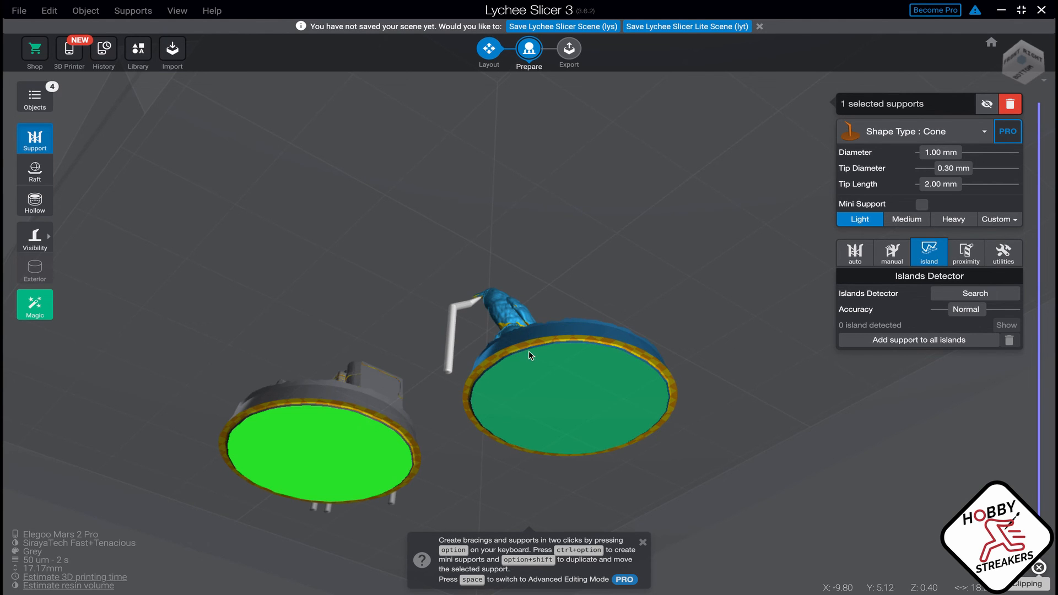
drag(599, 280, 587, 345)
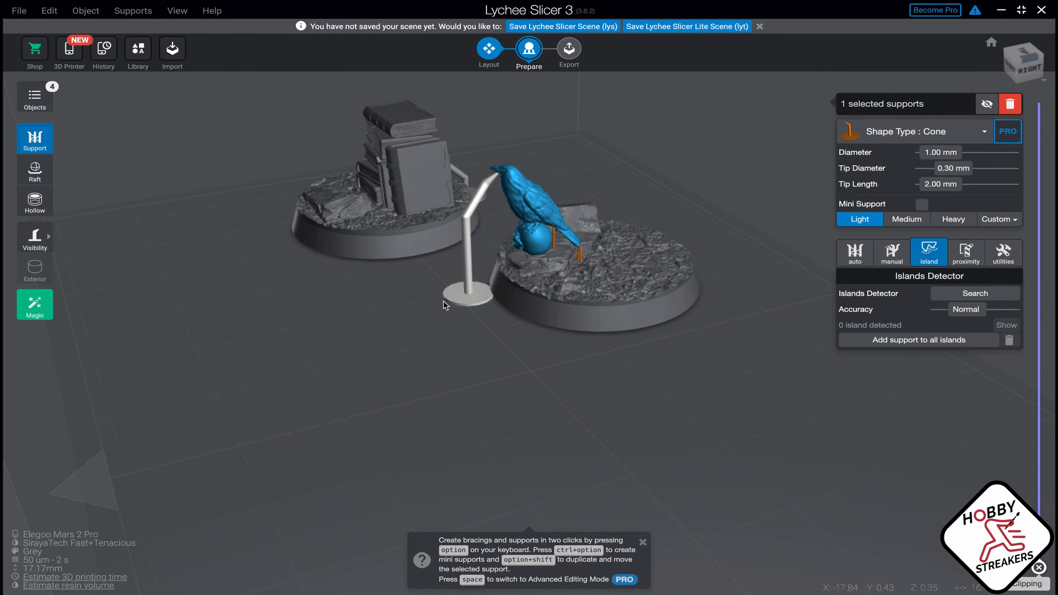
drag(445, 305, 444, 306)
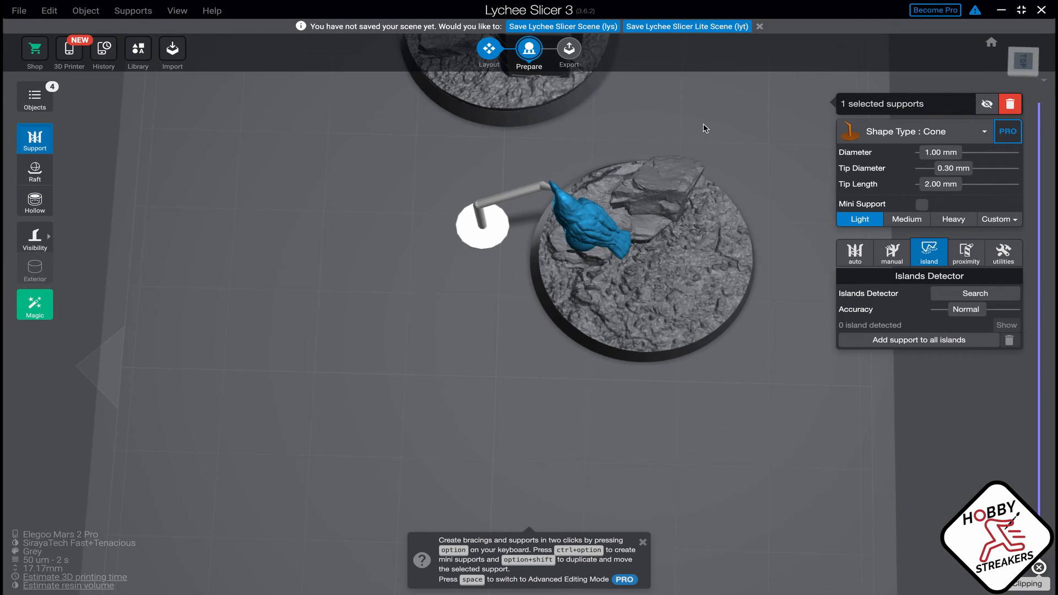
drag(704, 128, 699, 153)
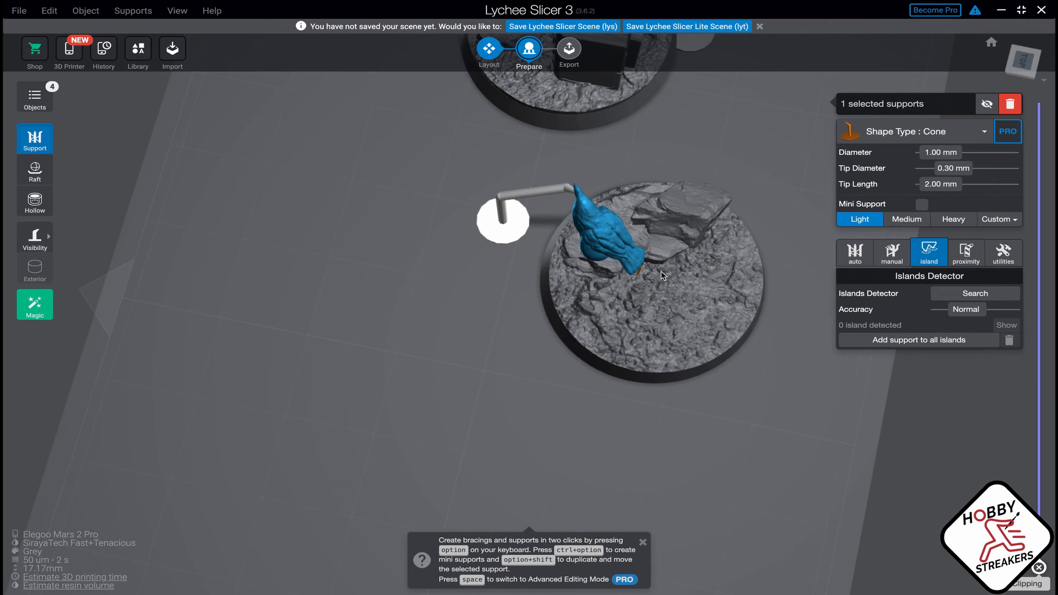
right_drag(663, 276, 618, 427)
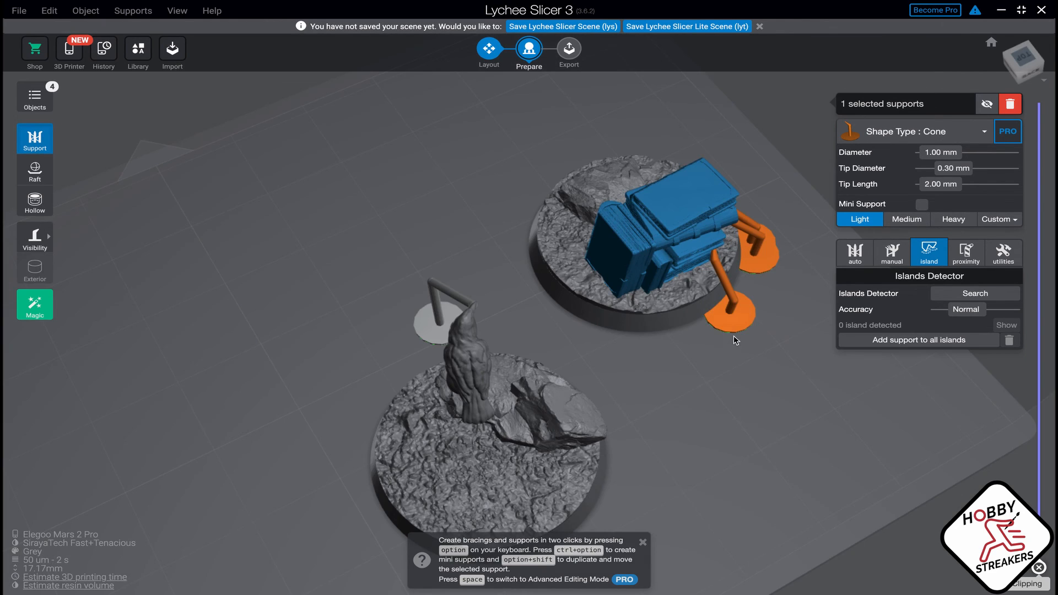
Move the foot of the book stack's near-side support outward, clear of the rough ground base.
click(739, 317)
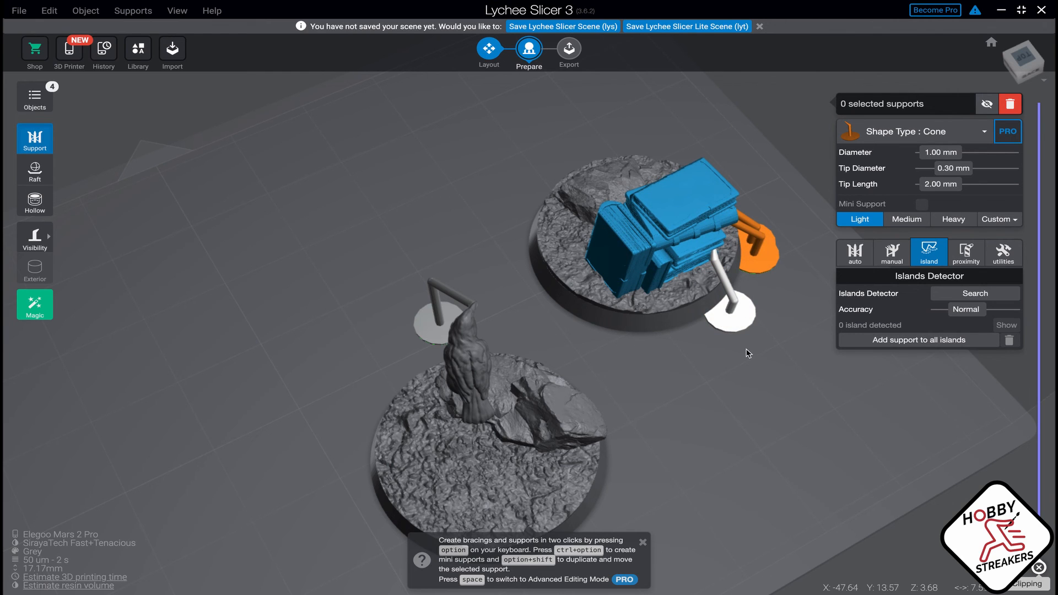
drag(739, 332, 678, 350)
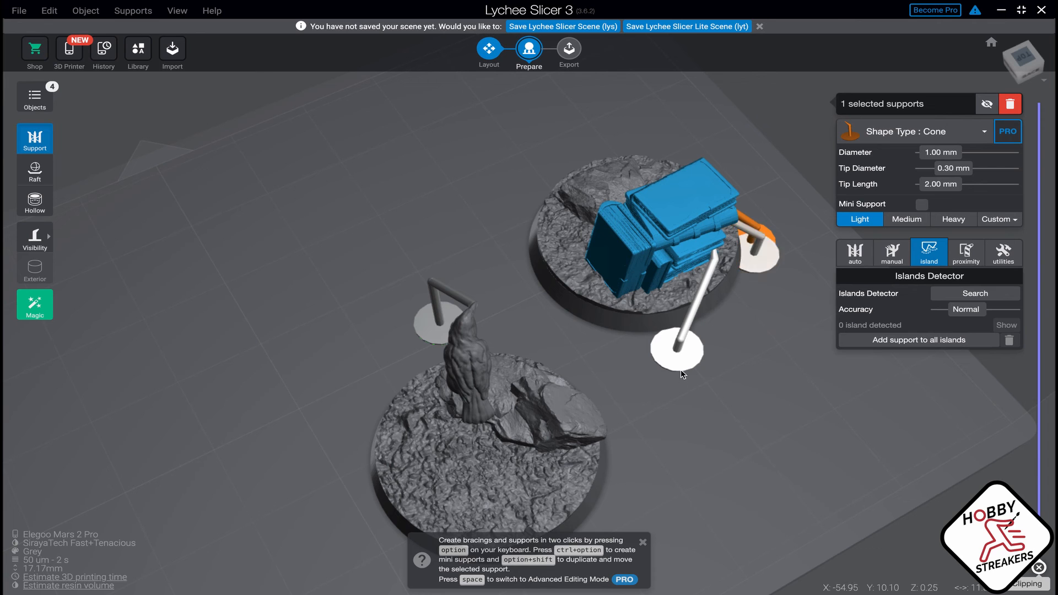
drag(679, 349, 755, 320)
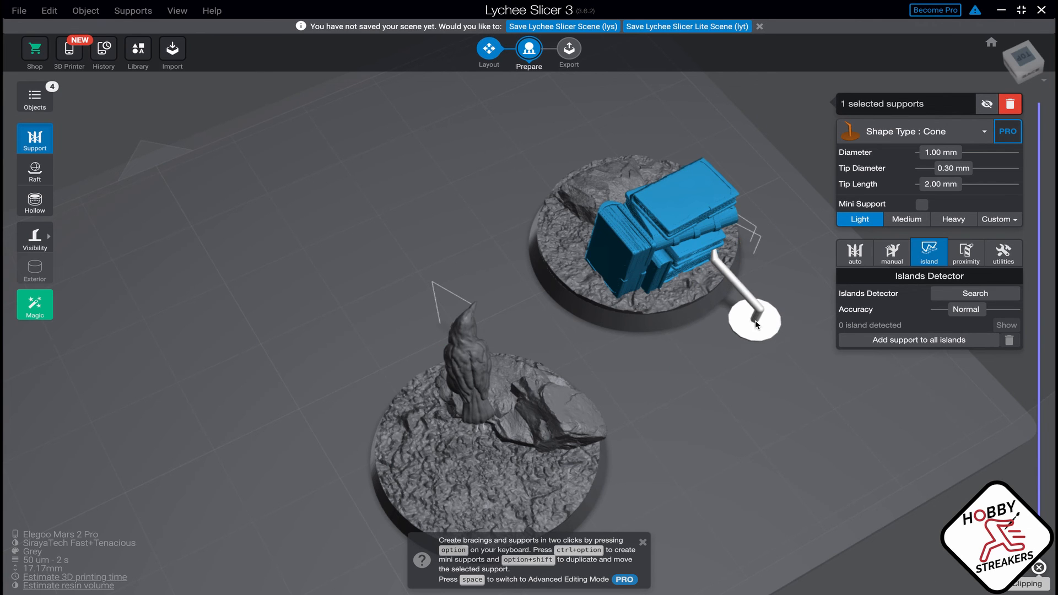
drag(760, 386, 676, 435)
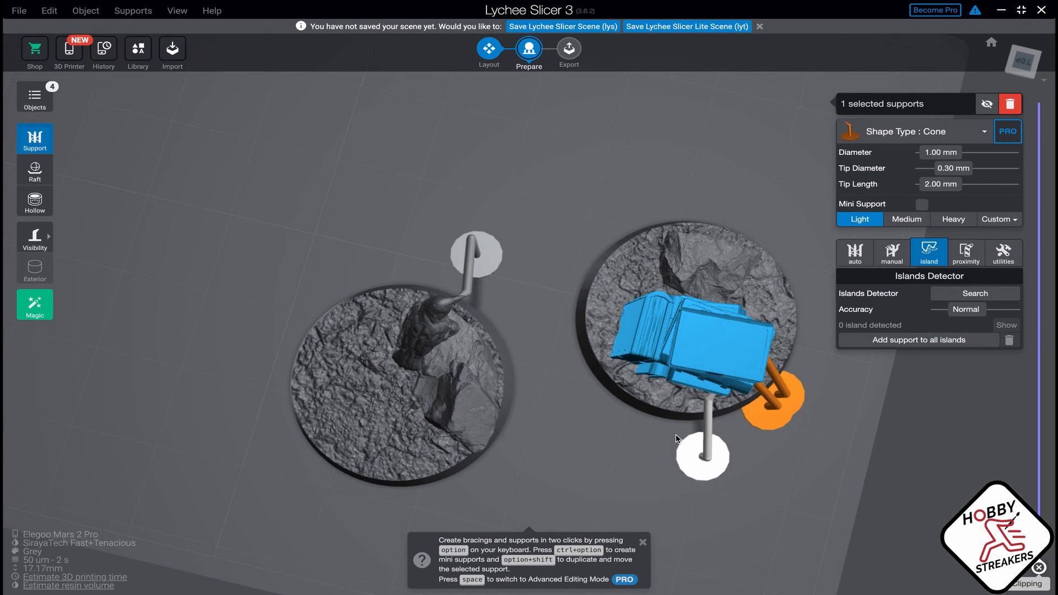
Move the feet of the two neighbouring book stack supports outward from the base and check their clearance.
click(769, 406)
drag(784, 434, 813, 398)
click(794, 397)
right_drag(682, 357, 704, 437)
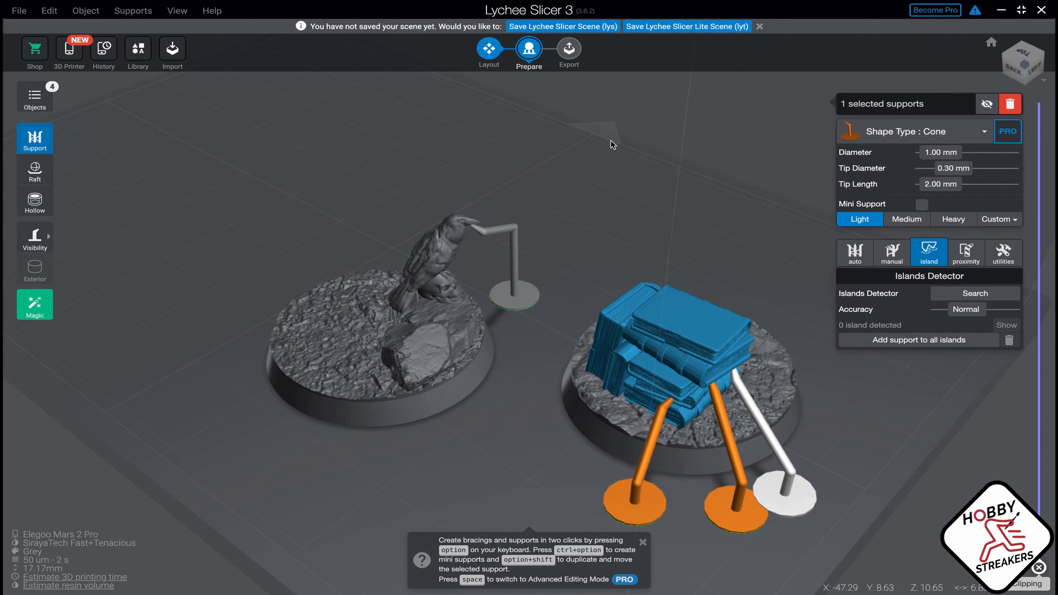
Go to the export stage, start exporting the slices as a .ctb file and close the advertisement.
click(573, 54)
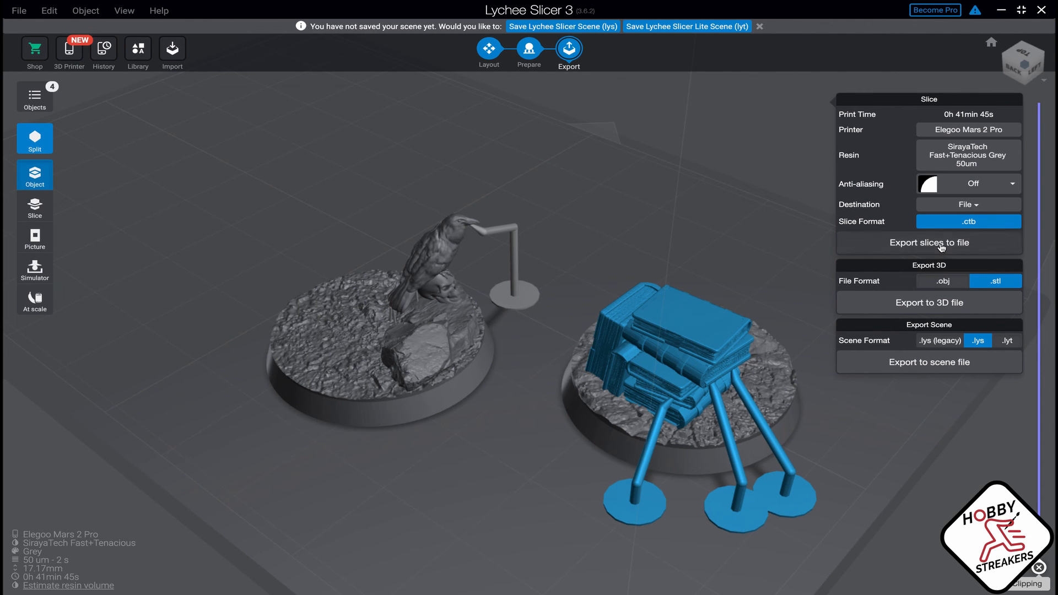
click(942, 246)
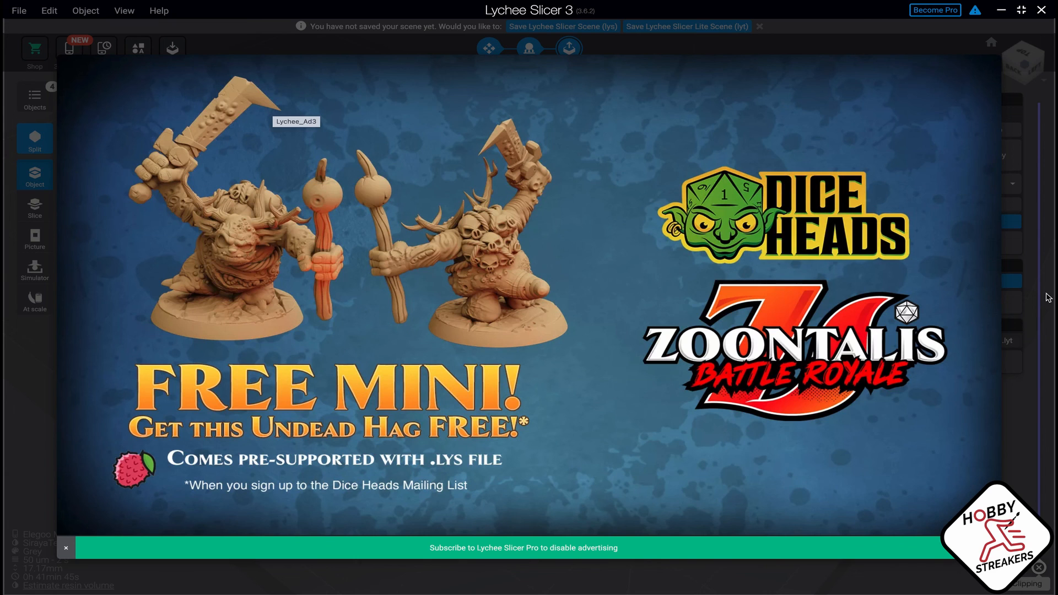
click(66, 549)
ctrl+click(460, 401)
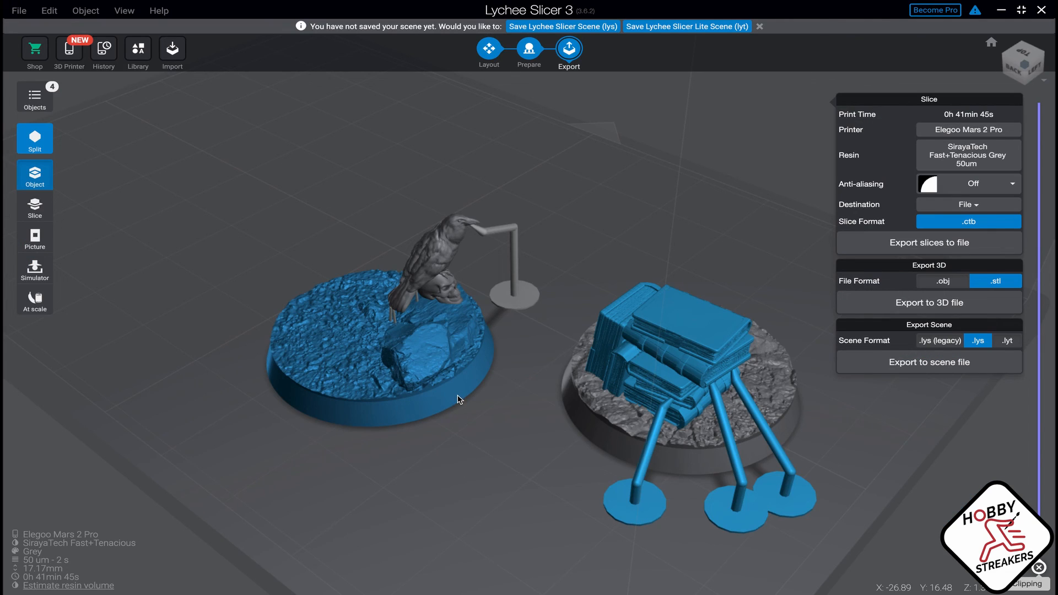
ctrl+click(457, 334)
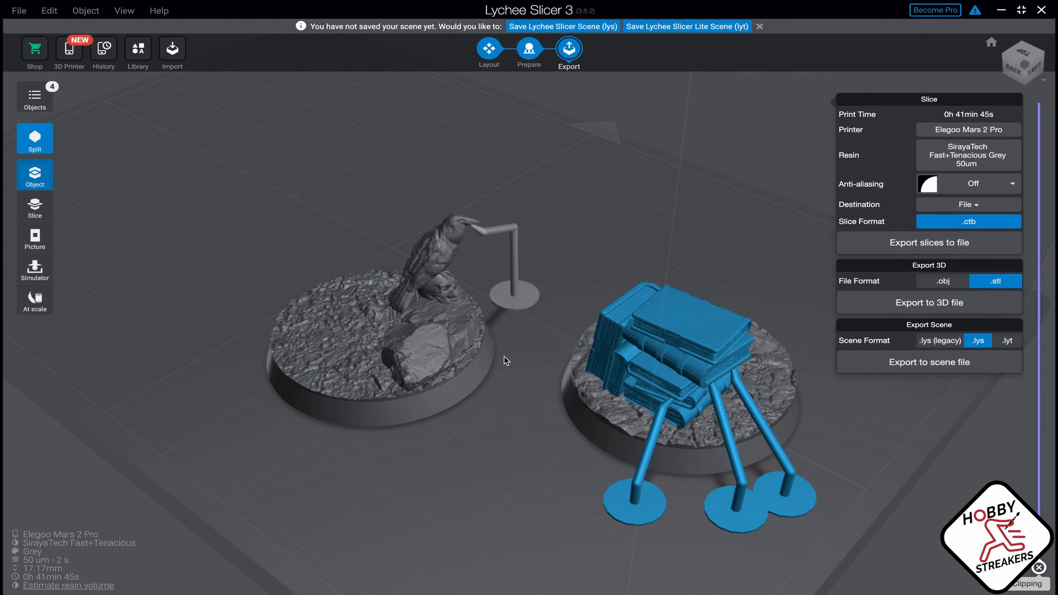
ctrl+click(447, 269)
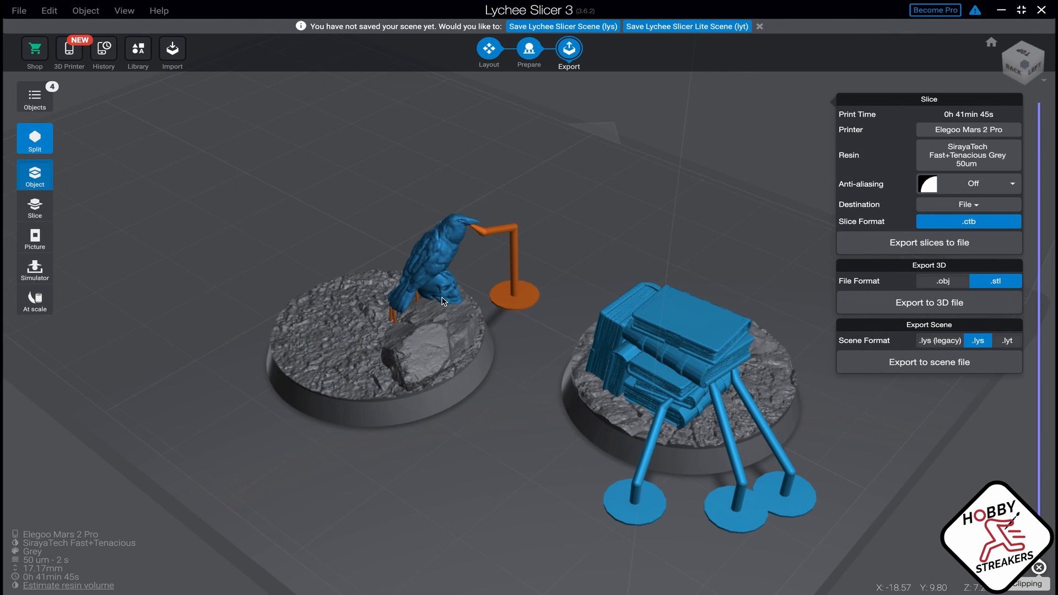
click(749, 409)
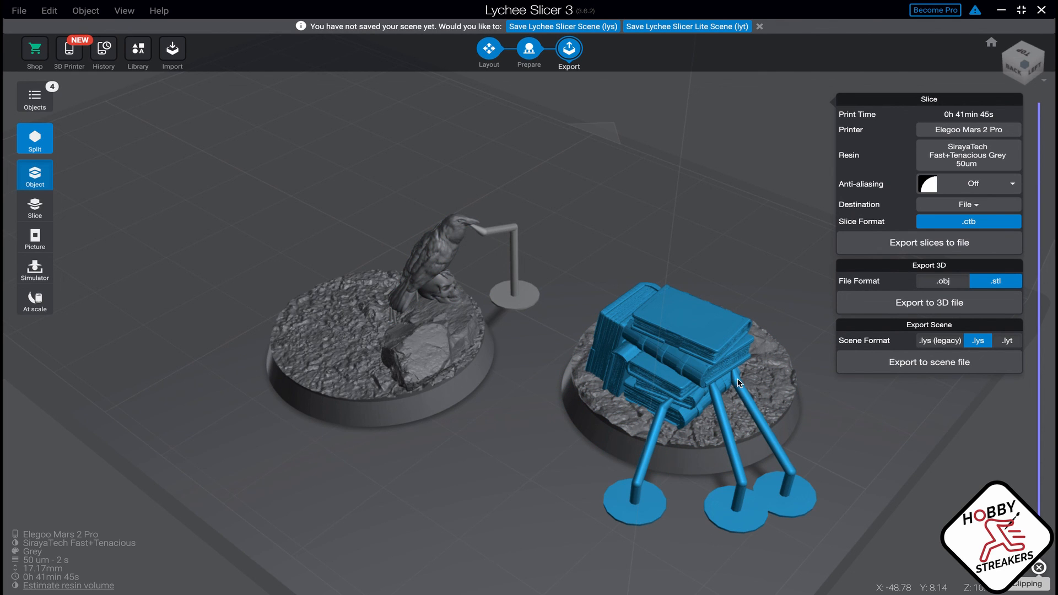
key(Up)
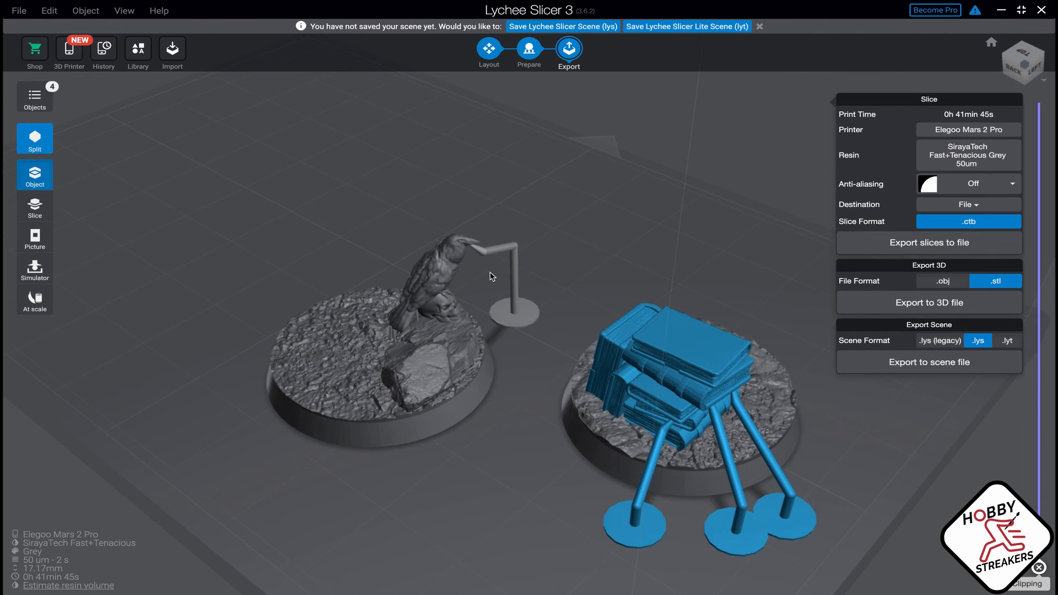
key(Down)
Select the whole skull crow marker with its base and supports and move it along X to 39.67 mm, away from the book stack.
drag(233, 115, 553, 373)
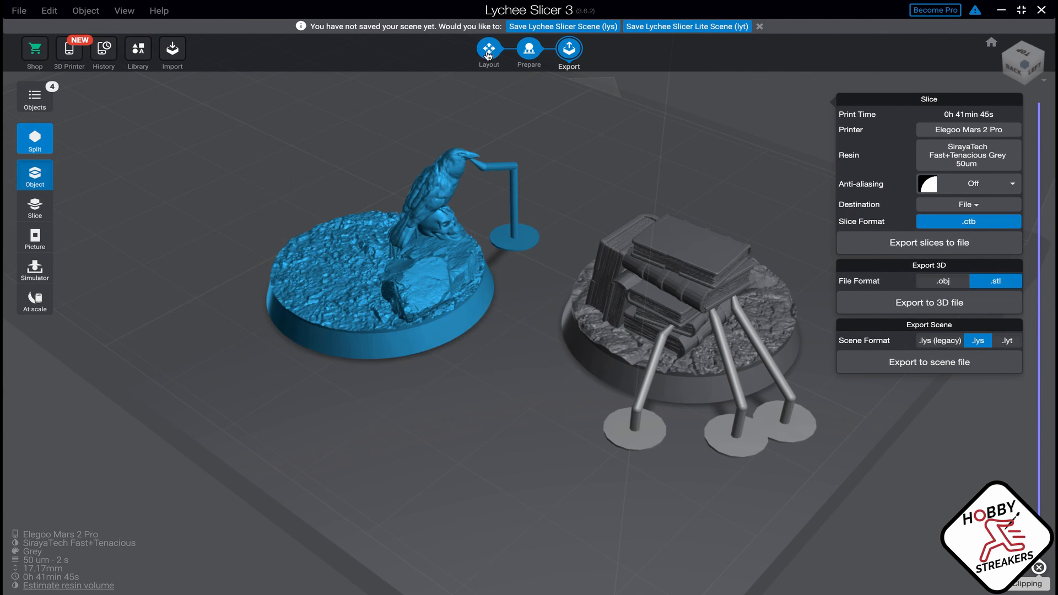
click(488, 52)
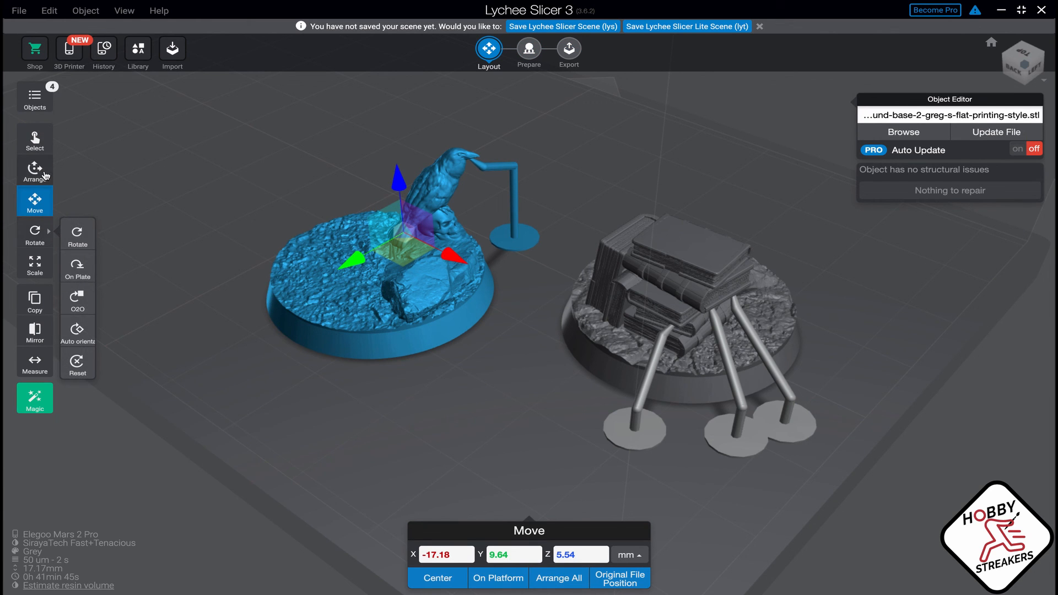
drag(456, 262, 103, 79)
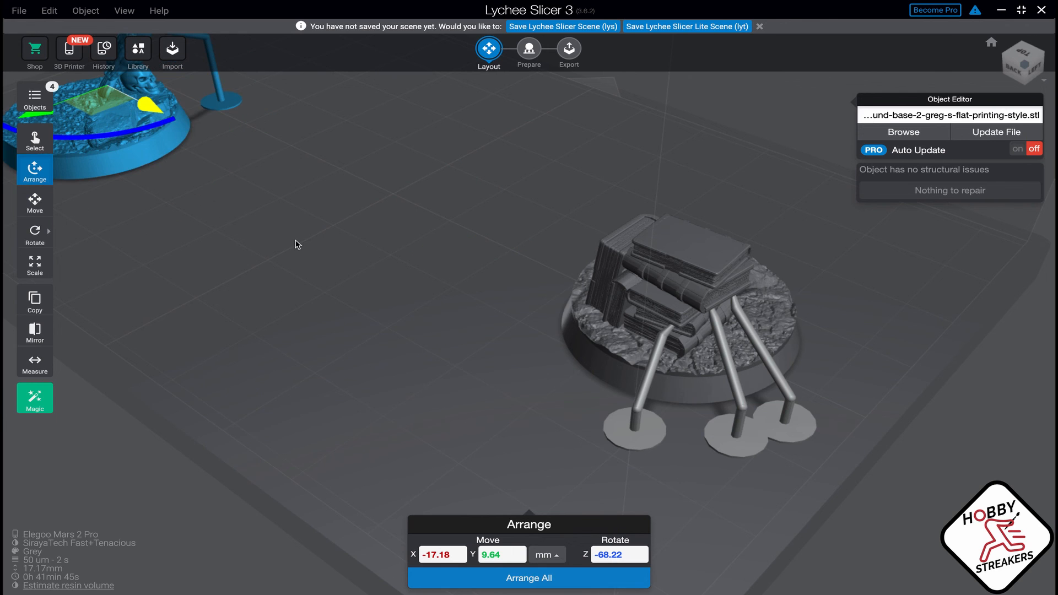
Examine the placement and spacing of the skull crow and book stack markers on the build plate.
shift+scroll(296, 241, up, 5)
shift+scroll(291, 286, down, 1)
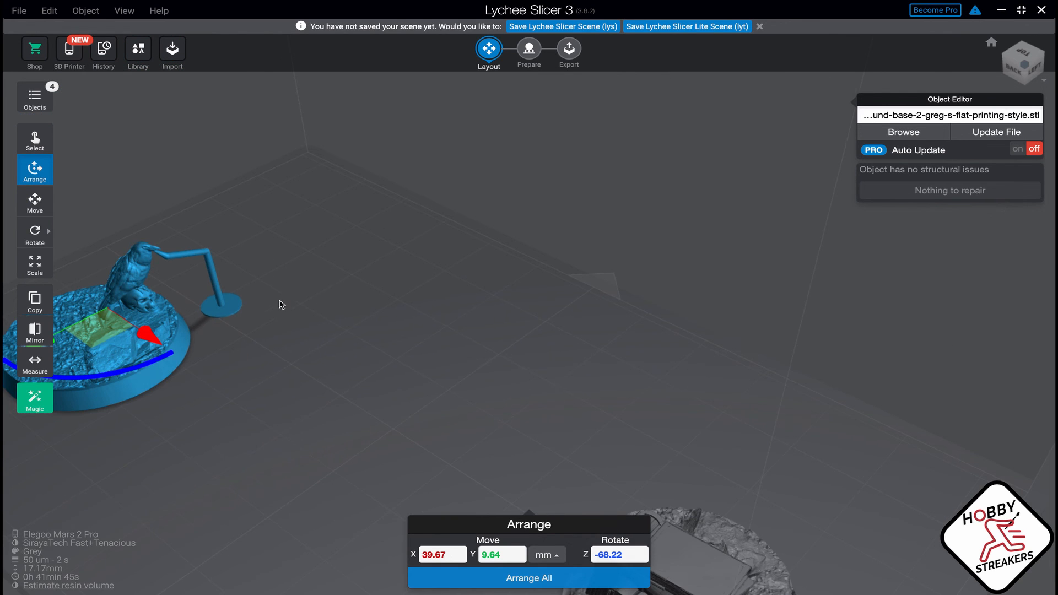
shift+scroll(280, 304, down, 5)
shift+scroll(248, 320, up, 1)
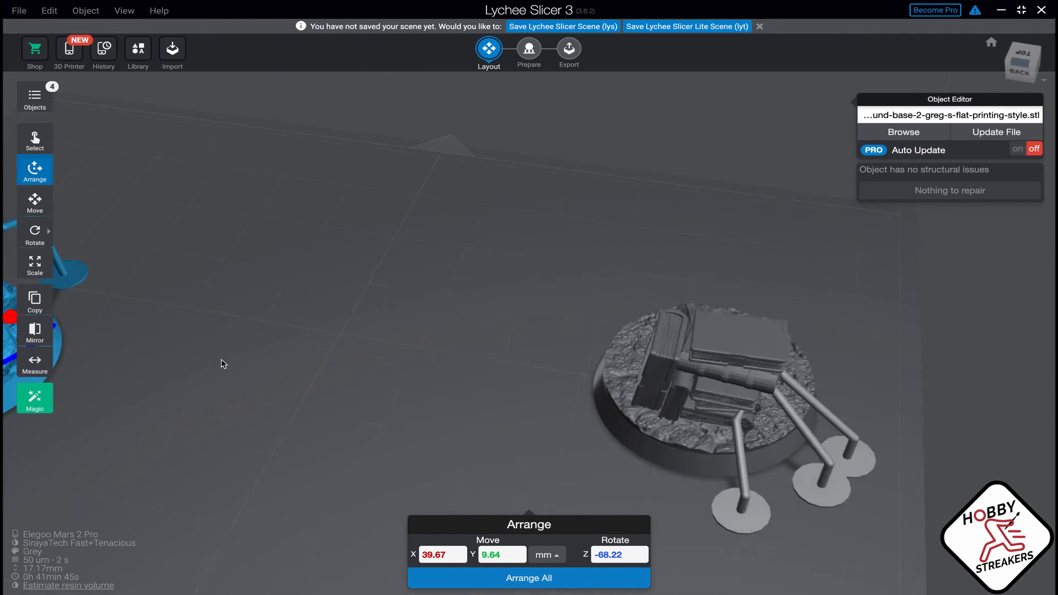
drag(220, 362, 420, 305)
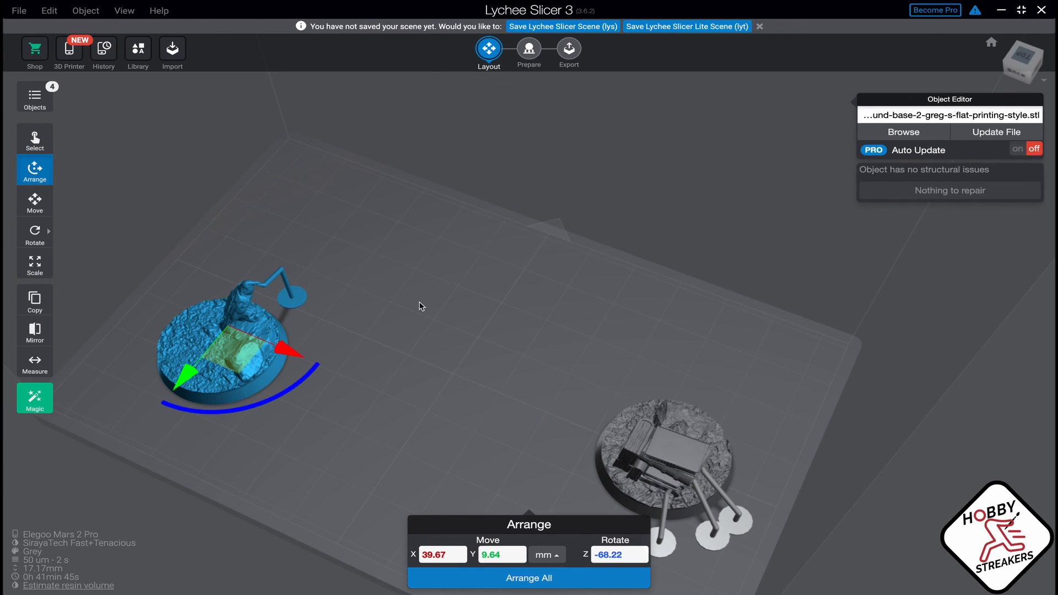
right_drag(464, 351, 572, 232)
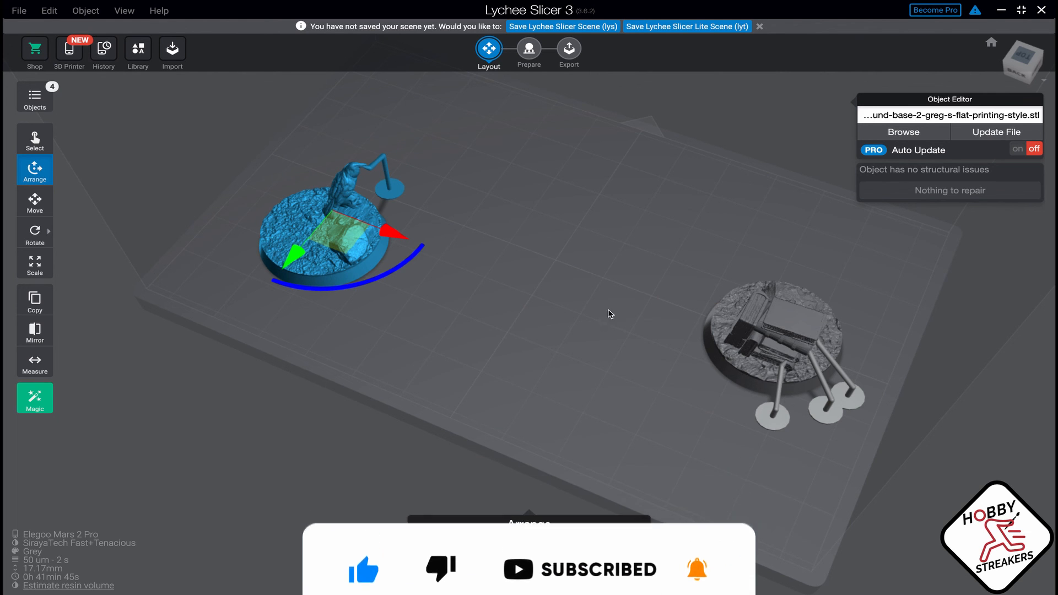
drag(609, 312, 581, 303)
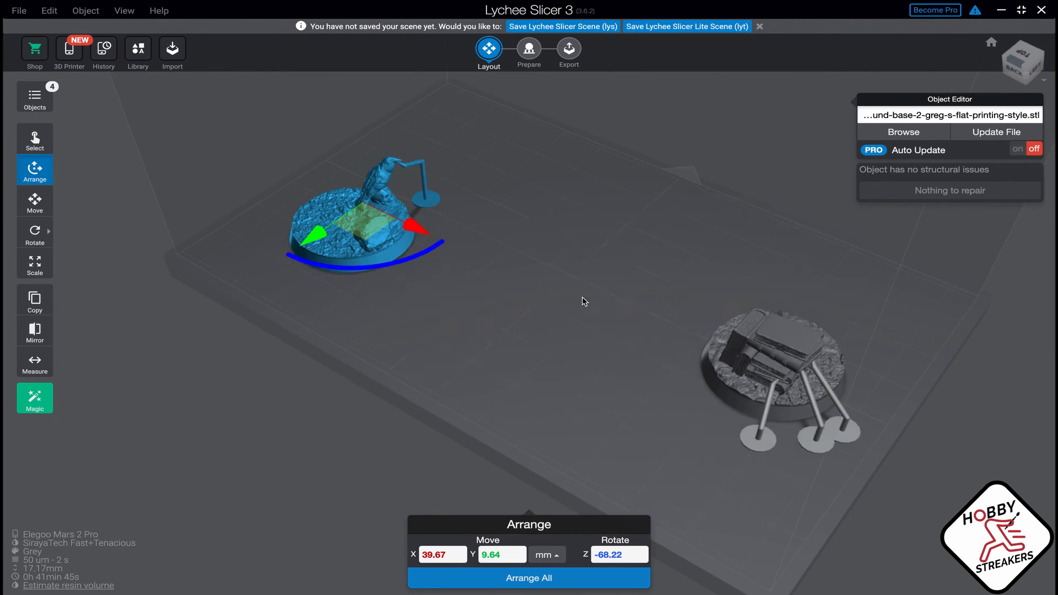